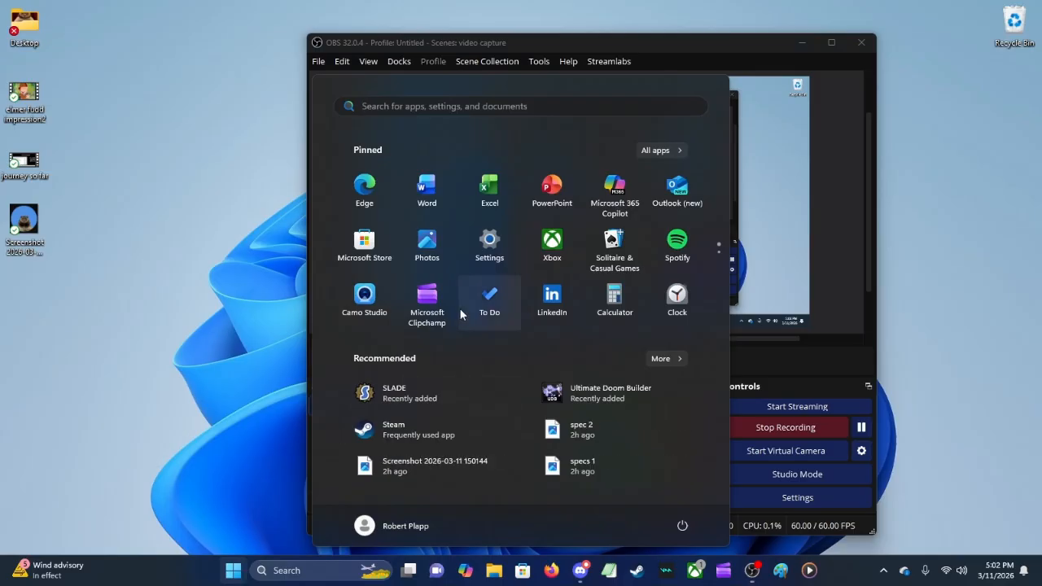
# Step: Open Microsoft Clipchamp
pyautogui.scroll(-1, 436, 253)
pyautogui.scroll(1, 441, 254)
pyautogui.rightClick(428, 306)
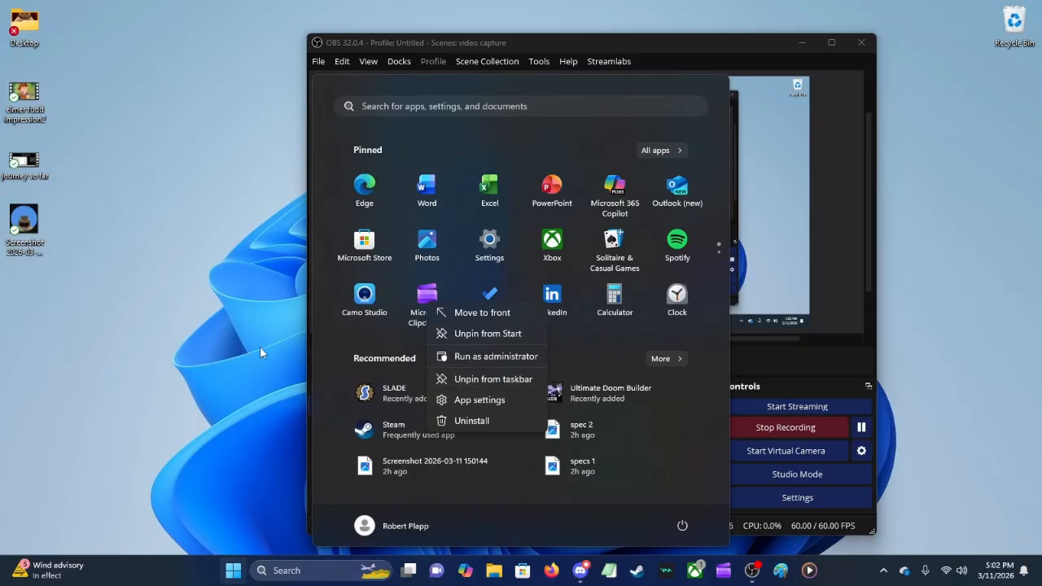
pyautogui.click(195, 370)
pyautogui.click(717, 578)
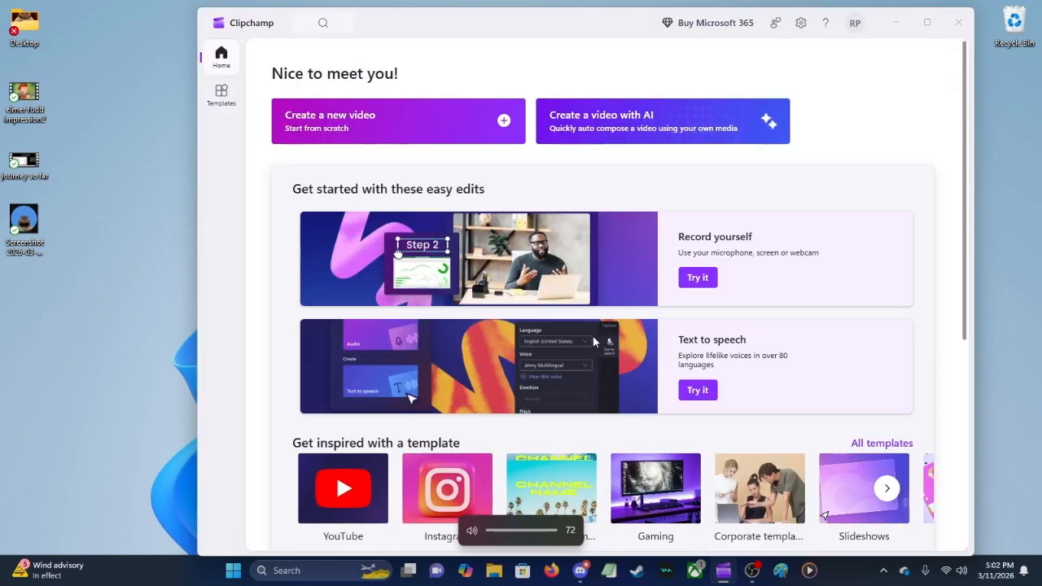
# Step: Open Video Project 17 from the saved videos and maximize the editor window
pyautogui.press('XF86AudioRaiseVolume')
pyautogui.press('XF86AudioRaiseVolume')
pyautogui.press('XF86AudioRaiseVolume')
pyautogui.press('XF86AudioRaiseVolume')
pyautogui.press('XF86AudioRaiseVolume')
pyautogui.press('XF86AudioRaiseVolume')
pyautogui.press('XF86AudioRaiseVolume')
pyautogui.press('XF86AudioRaiseVolume')
pyautogui.press('XF86AudioRaiseVolume')
pyautogui.press('XF86AudioRaiseVolume')
pyautogui.press('XF86AudioRaiseVolume')
pyautogui.press('XF86AudioRaiseVolume')
pyautogui.press('XF86AudioRaiseVolume')
pyautogui.press('XF86AudioRaiseVolume')
pyautogui.scroll(-4, 549, 246)
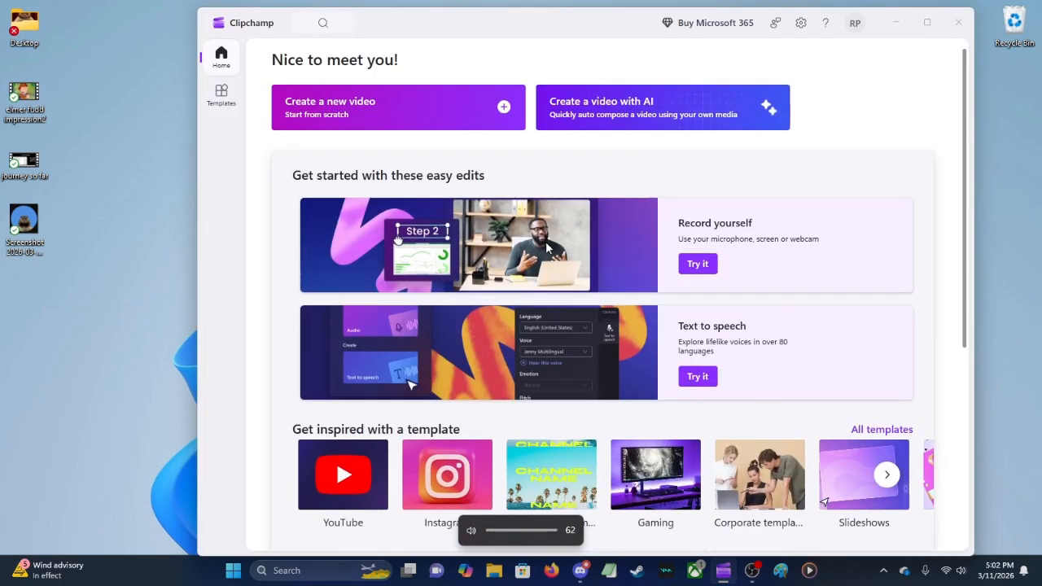
pyautogui.scroll(4, 555, 308)
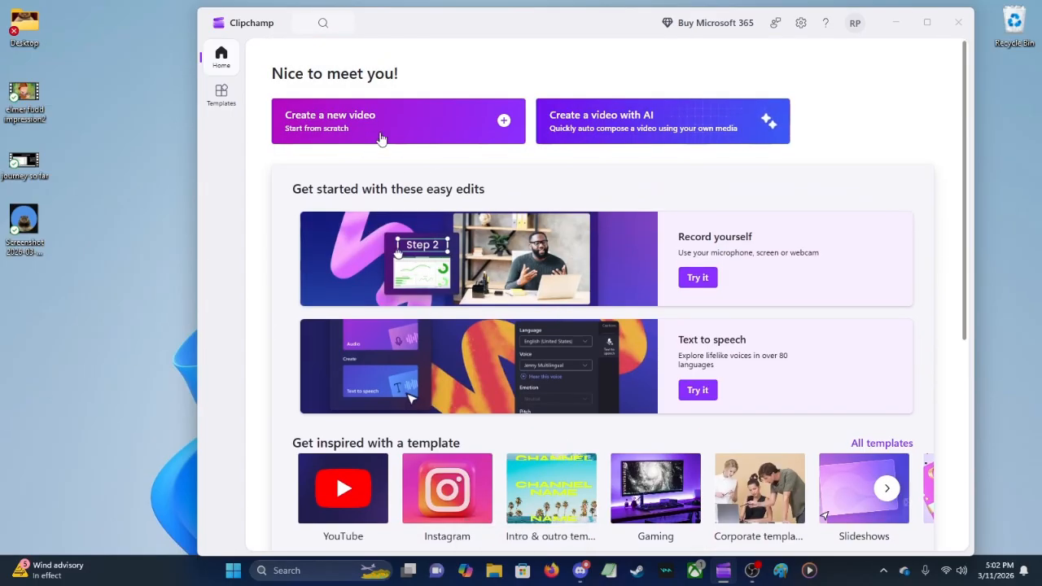
pyautogui.scroll(-4, 380, 138)
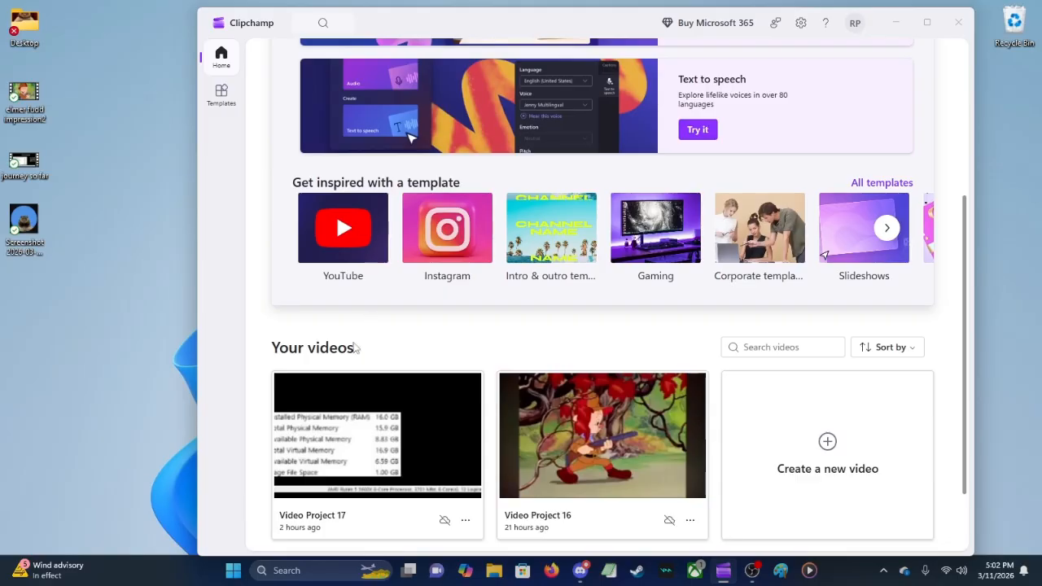
pyautogui.scroll(-1, 425, 355)
pyautogui.scroll(1, 302, 415)
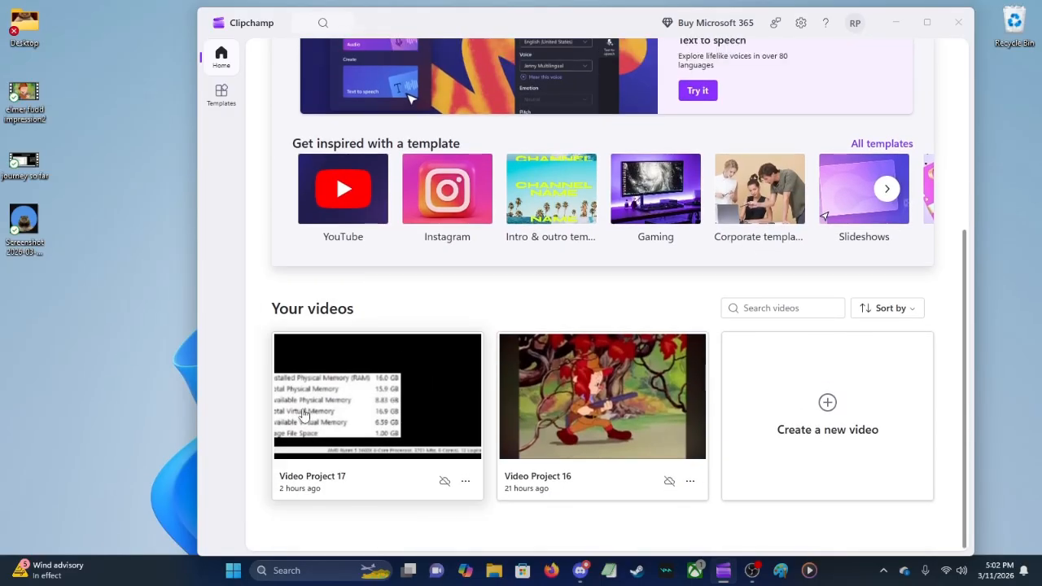
pyautogui.click(386, 422)
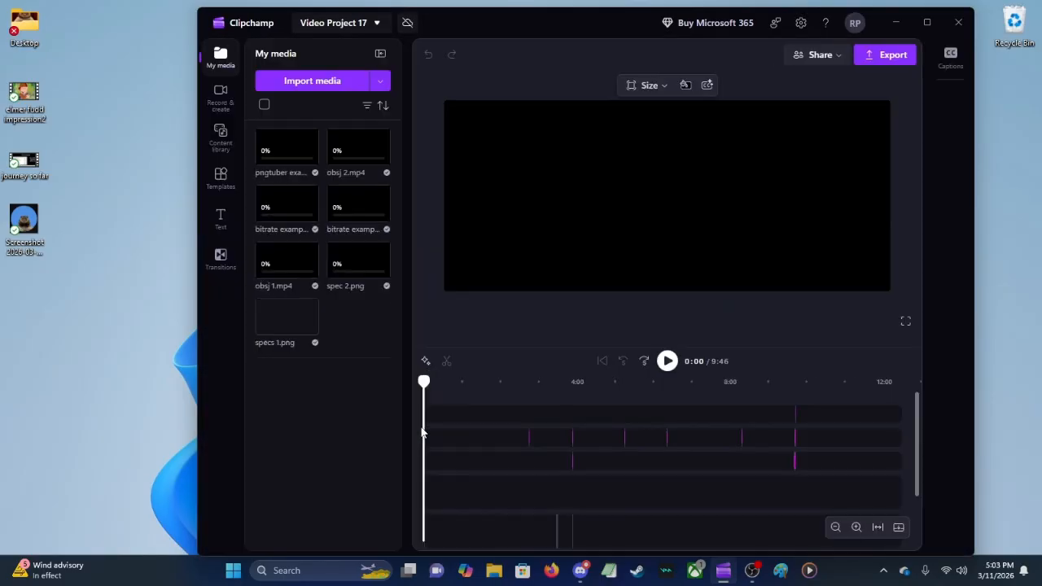
pyautogui.moveTo(346, 160)
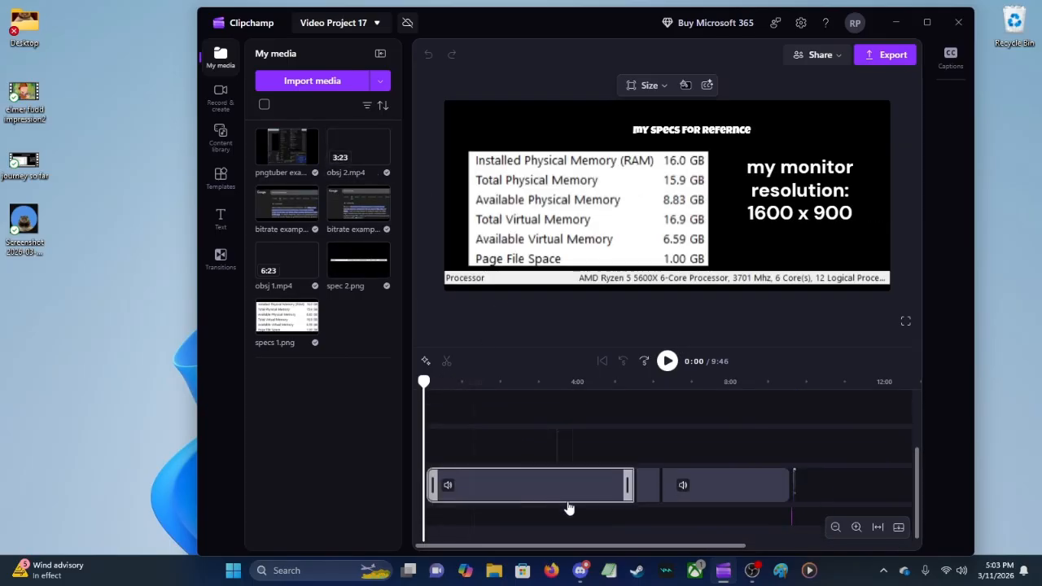
pyautogui.click(928, 26)
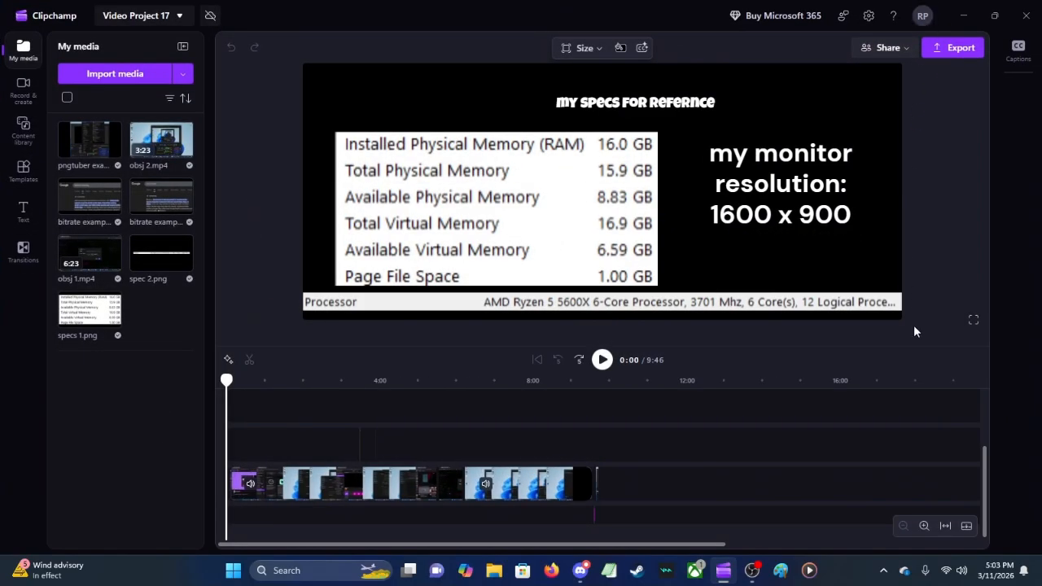
# Step: Zoom the timeline in and back out, and skip the playhead forward and back by five seconds
pyautogui.click(925, 526)
pyautogui.click(924, 526)
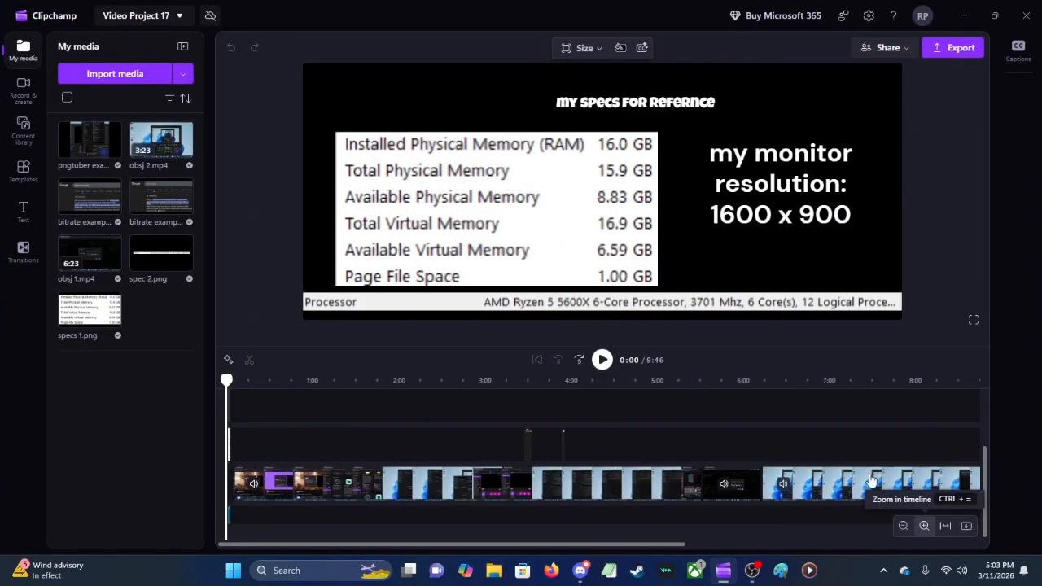
pyautogui.click(903, 525)
pyautogui.click(903, 526)
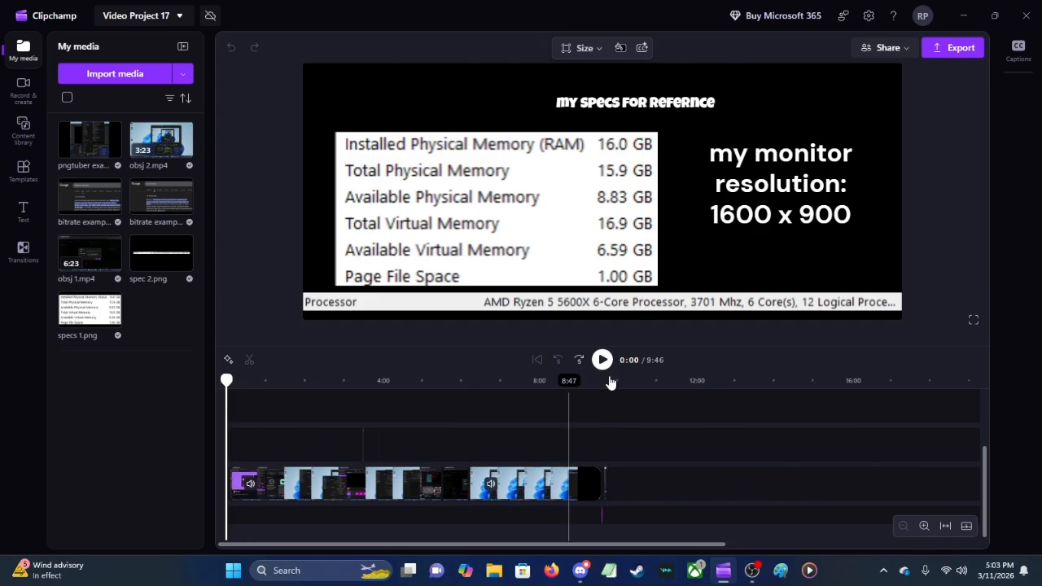
pyautogui.click(579, 359)
pyautogui.click(559, 359)
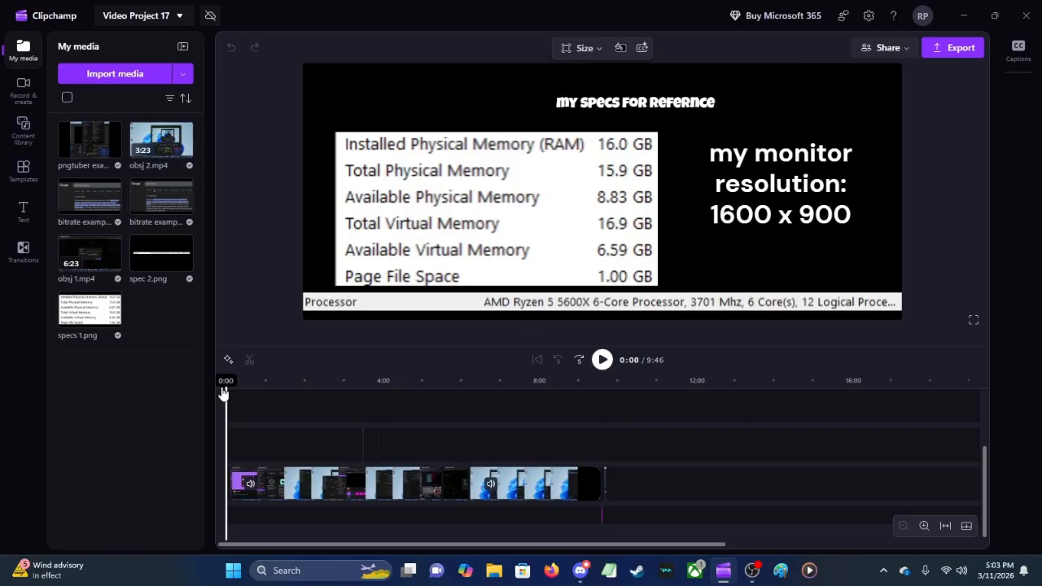
# Step: Step the playhead forward and backward along the zoomed-out timeline, ending at 0:10
pyautogui.press('Right')
pyautogui.press('Right')
pyautogui.press('Left')
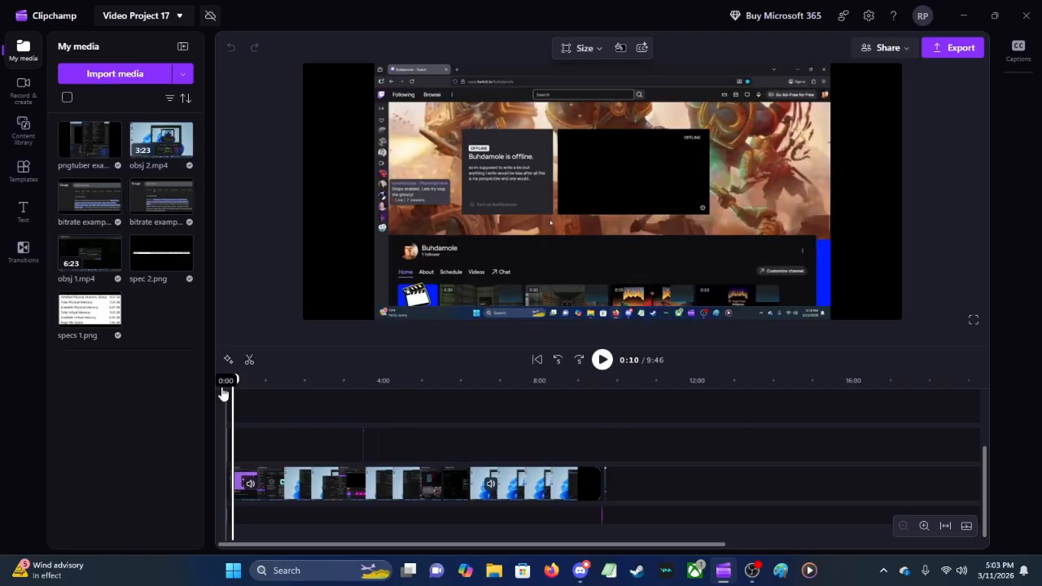
pyautogui.press('Left')
pyautogui.press('Right')
pyautogui.press('Left')
pyautogui.press('Right')
pyautogui.press('Left')
pyautogui.press('Right')
# Step: Zoom the timeline in fully around 0:10 and nudge the playhead in fine increments, ending at 0:09.96
pyautogui.click(924, 526)
pyautogui.click(925, 526)
pyautogui.click(925, 526)
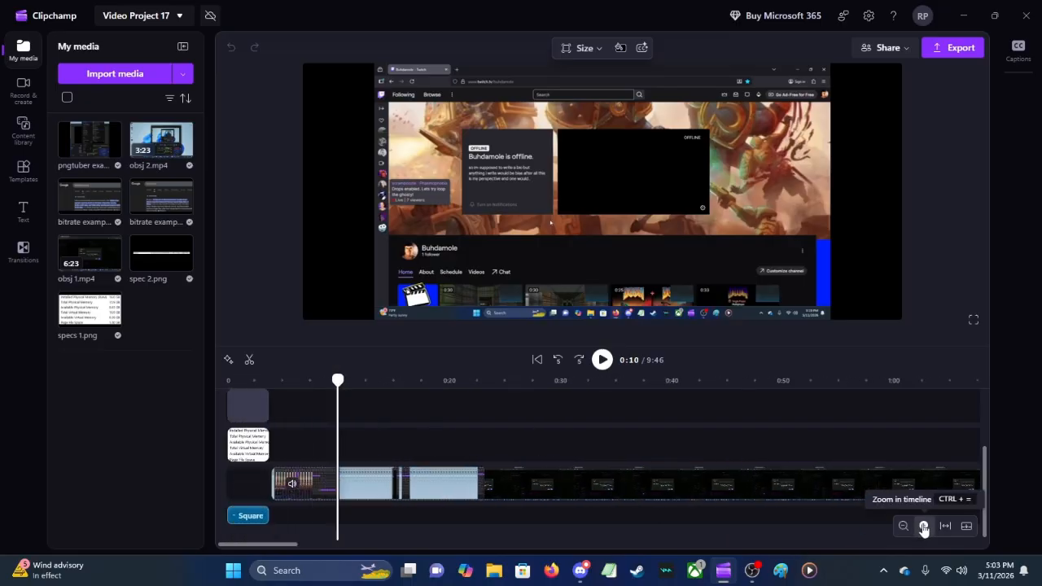
pyautogui.click(925, 526)
pyautogui.click(925, 526)
pyautogui.click(924, 526)
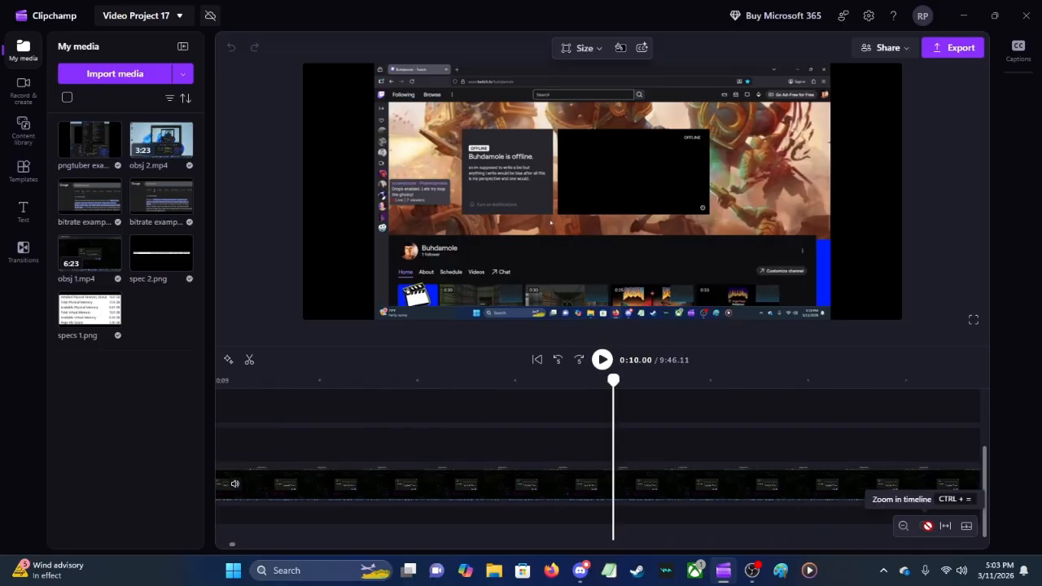
pyautogui.press('Right')
pyautogui.press('Left')
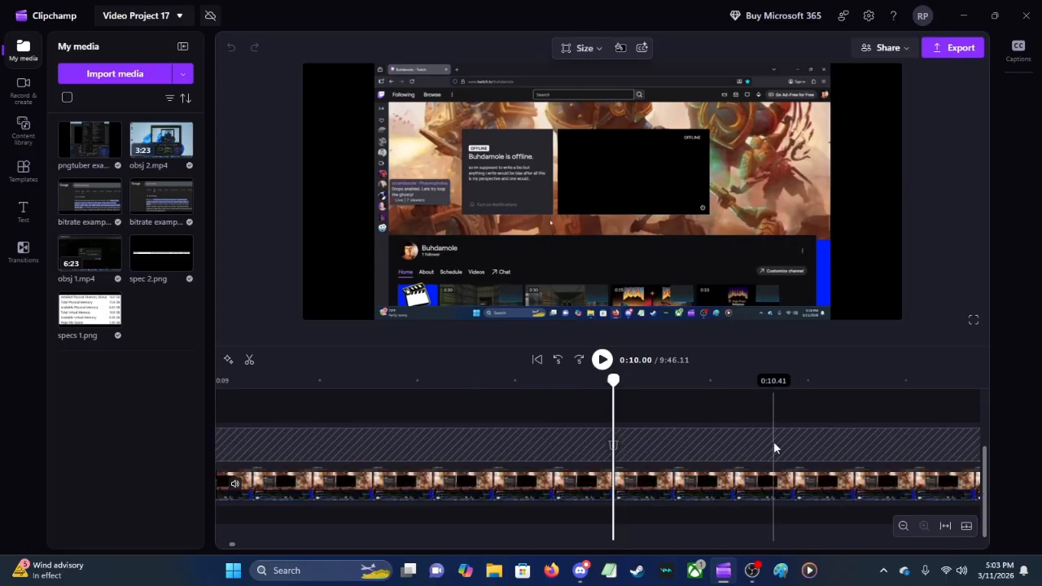
pyautogui.press('Right')
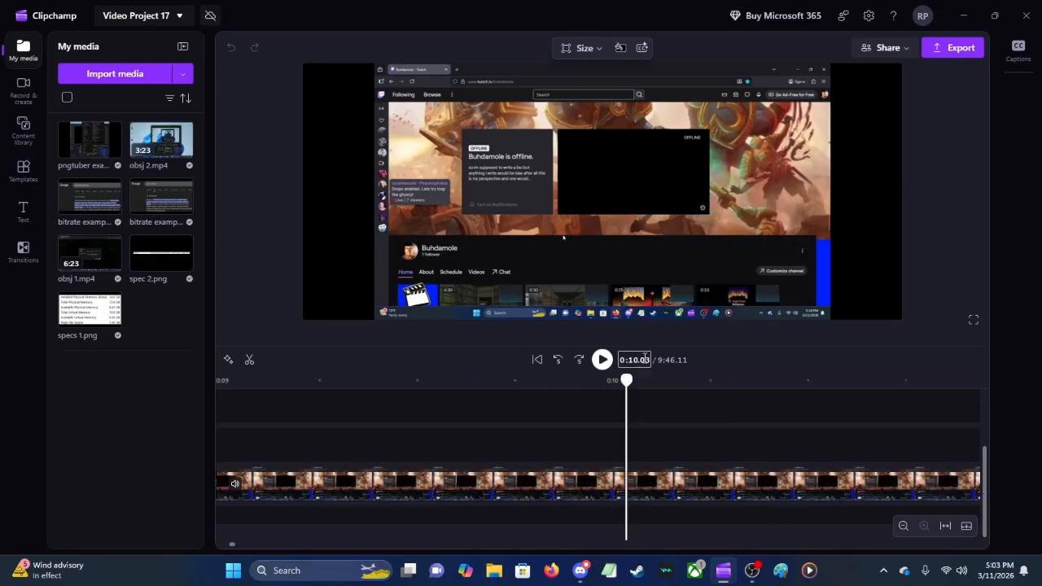
pyautogui.press('Left')
pyautogui.press('Left')
pyautogui.press('Right')
pyautogui.press('Right')
pyautogui.press('Left')
pyautogui.press('Left')
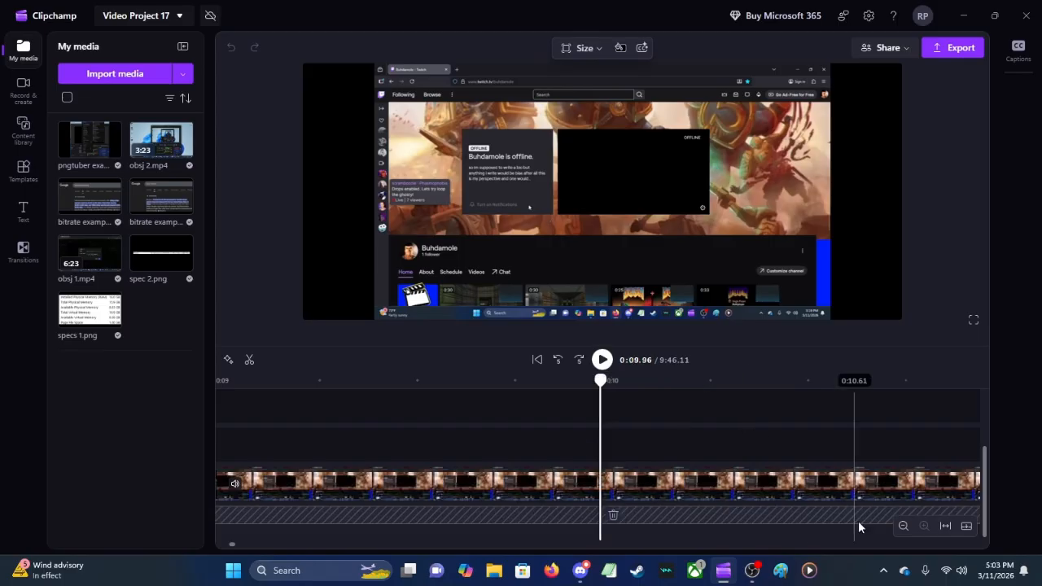
# Step: Play the project from the start with the whole timeline in view, toggling the mute of the first obsj 1.mp4 clip
pyautogui.click(946, 526)
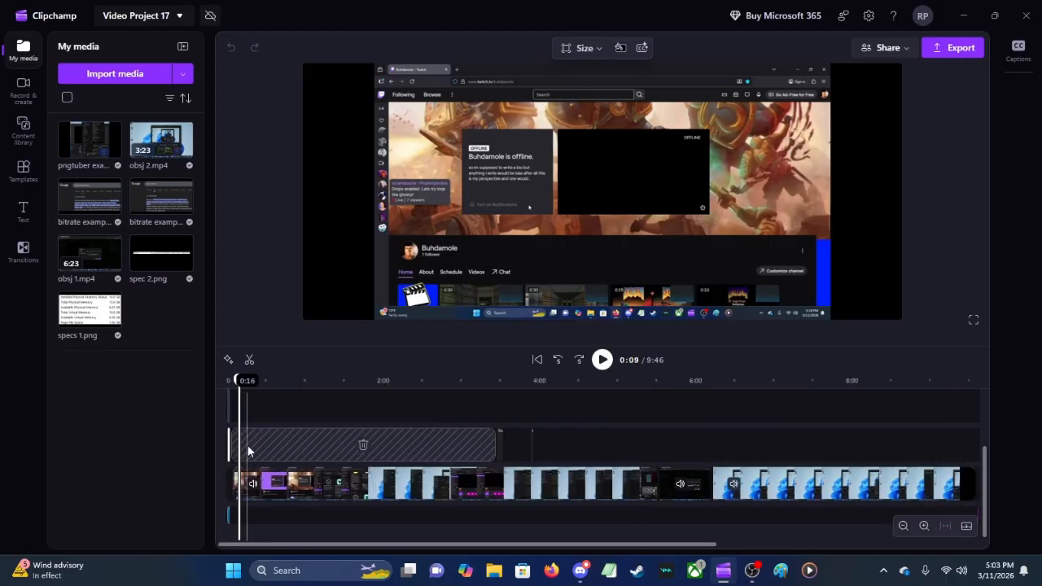
pyautogui.click(221, 428)
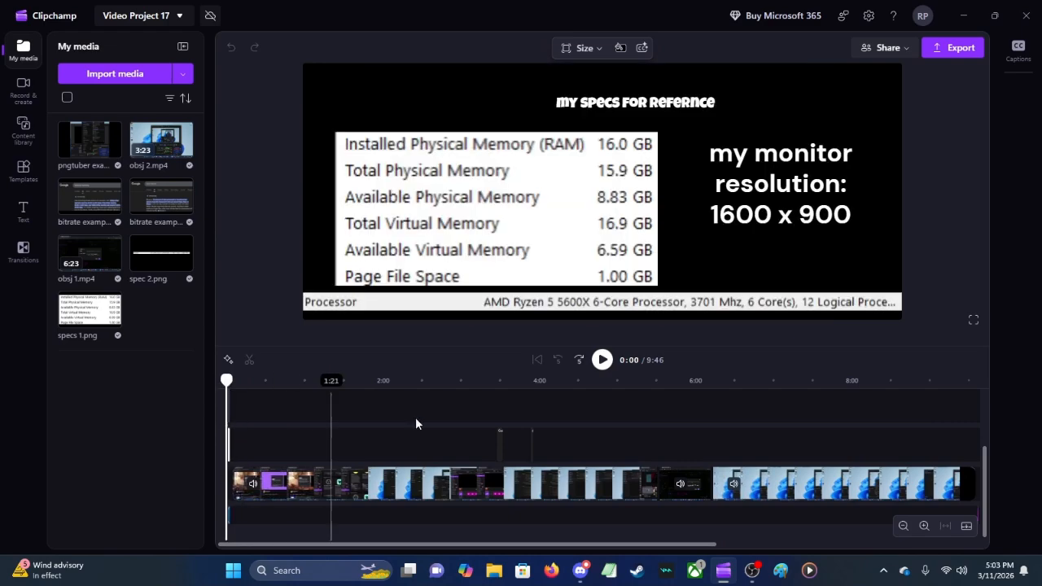
pyautogui.click(602, 359)
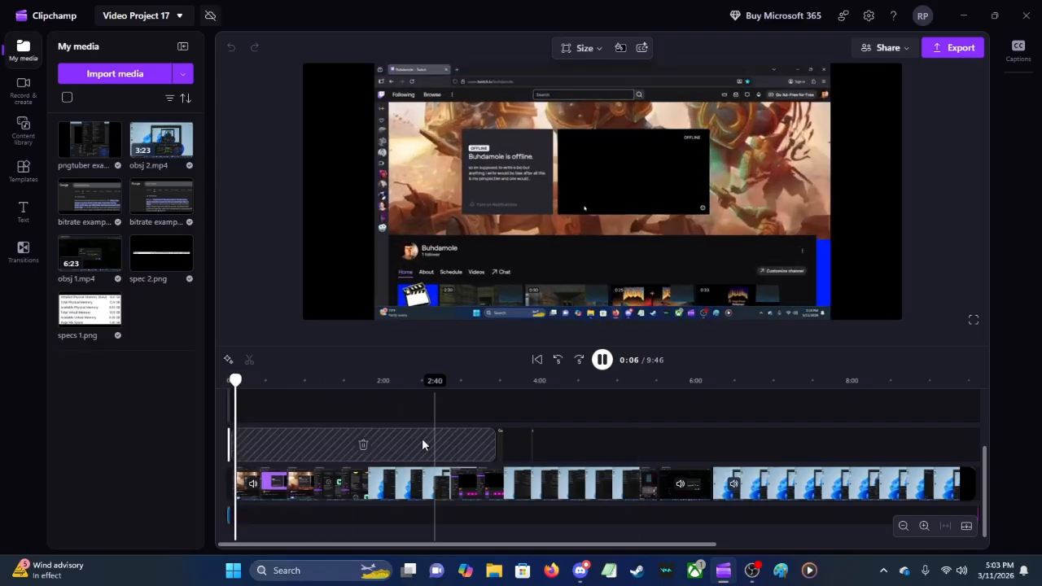
pyautogui.click(267, 493)
pyautogui.click(259, 487)
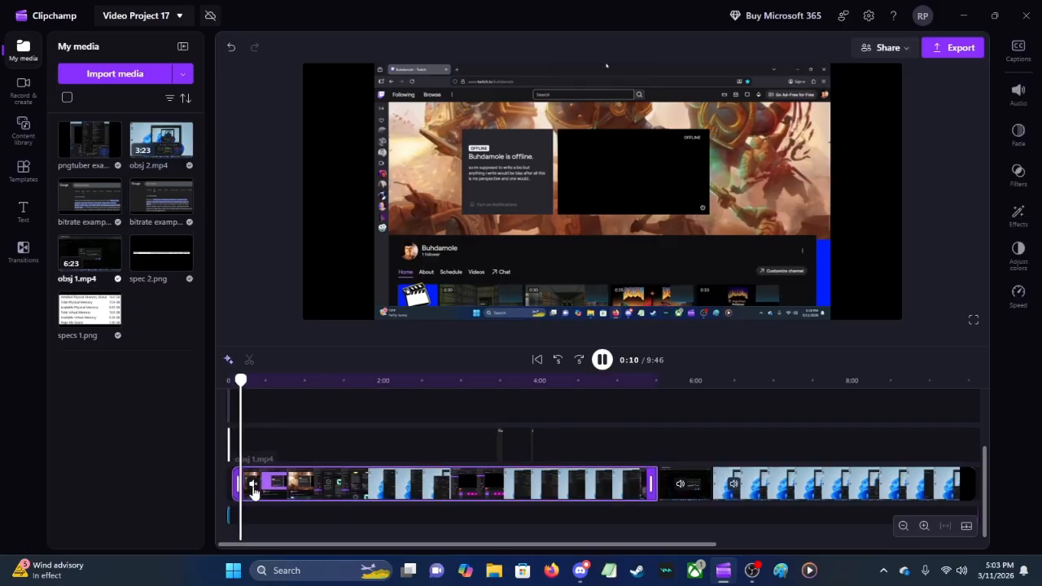
# Step: Jump the playback to about 5:28, move the playhead back to about 4:31 and pause at 4:32
pyautogui.click(653, 454)
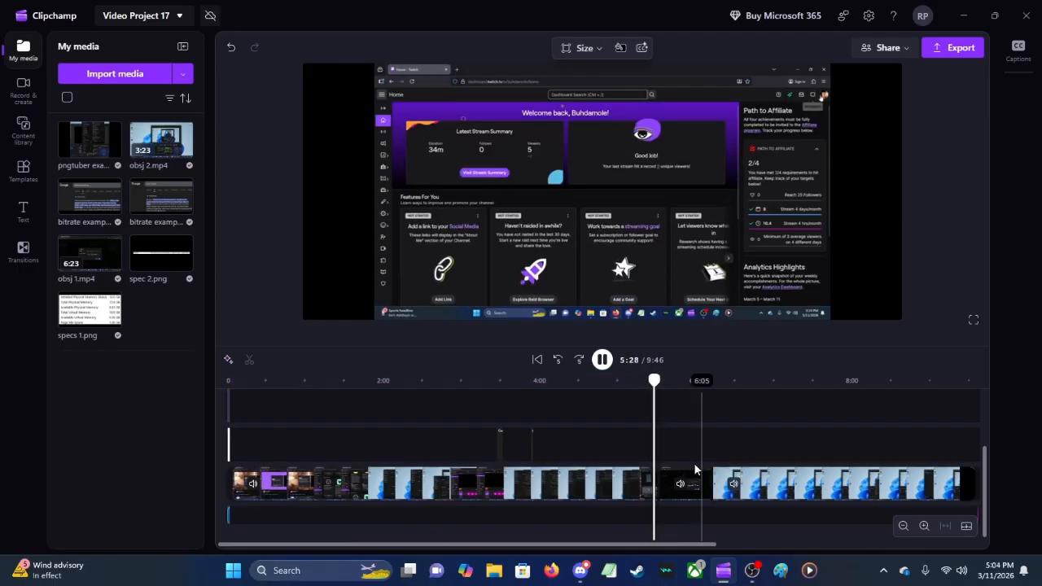
pyautogui.click(581, 383)
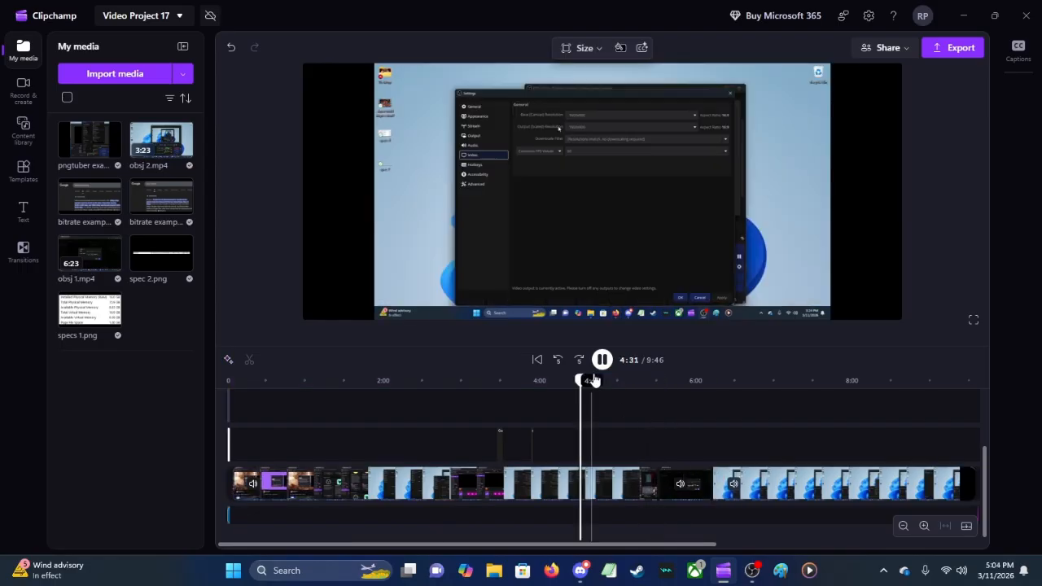
pyautogui.click(603, 361)
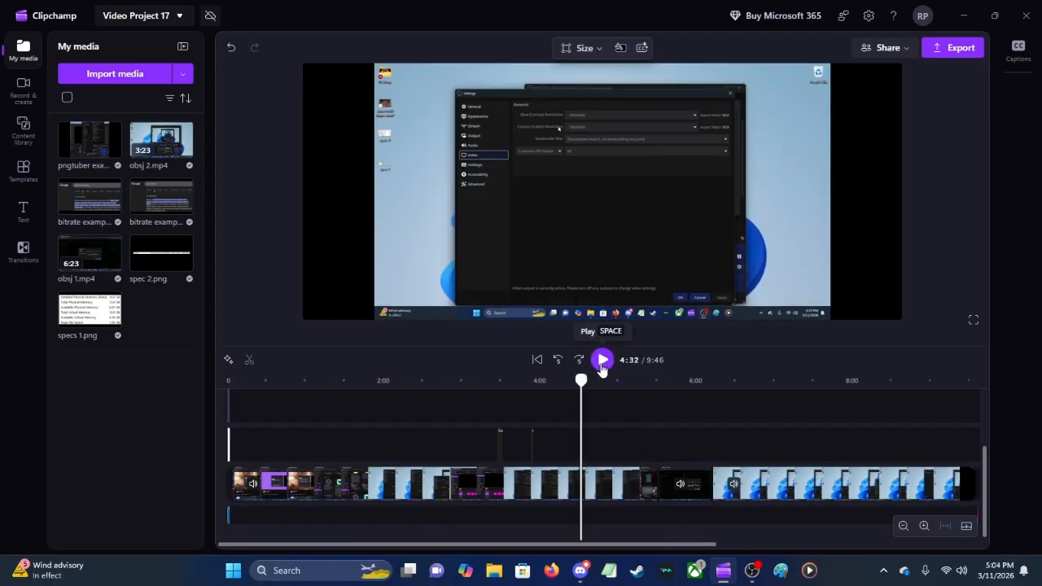
# Step: Mute the long obsj 1.mp4 clip and the short clip after it, and split the long clip at 4:32
pyautogui.click(684, 489)
pyautogui.click(292, 487)
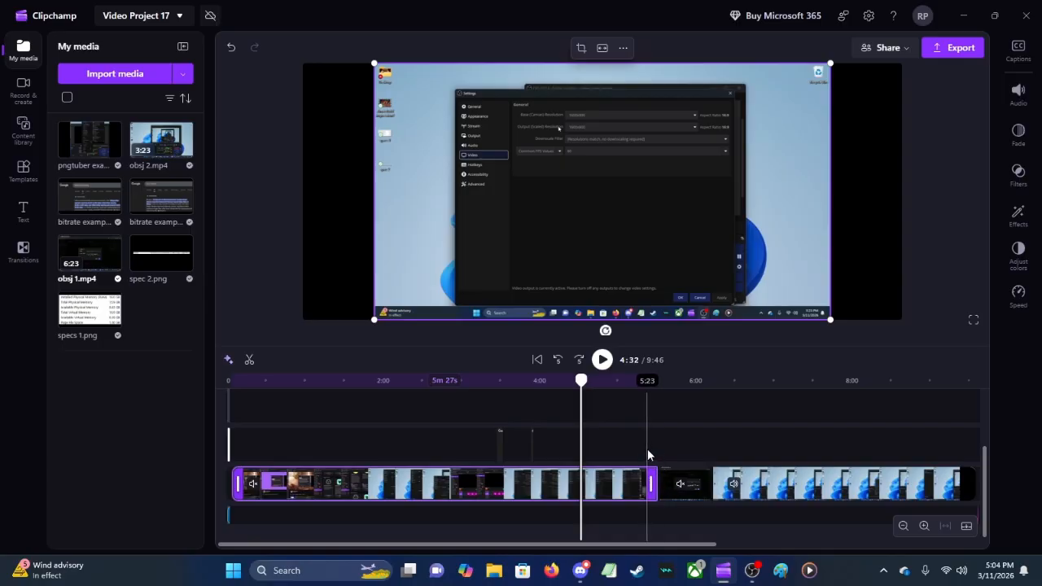
pyautogui.click(255, 364)
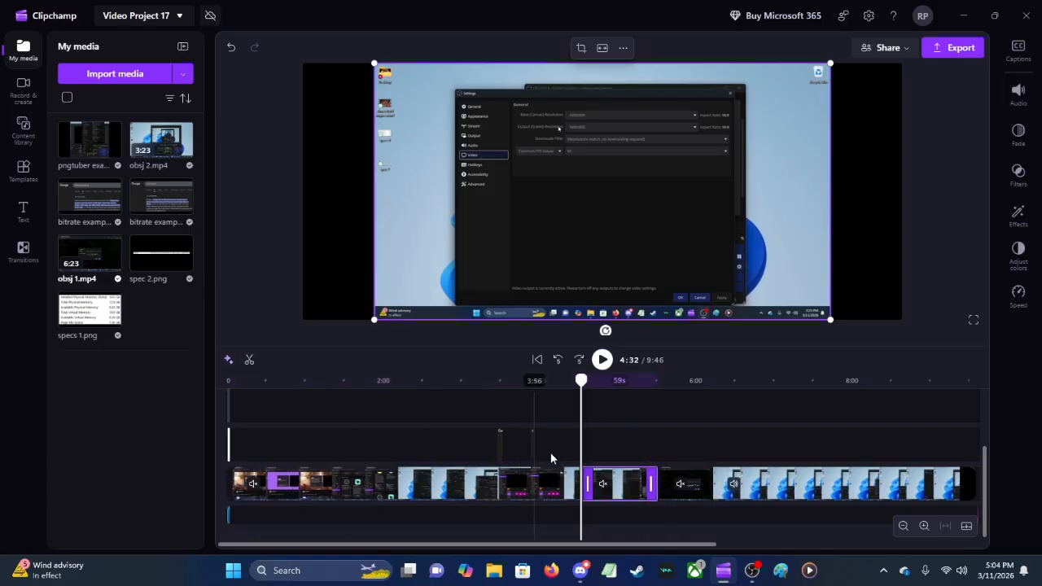
# Step: Play the project briefly from 4:24, just before the split, and pause at 4:25
pyautogui.click(570, 445)
pyautogui.click(602, 360)
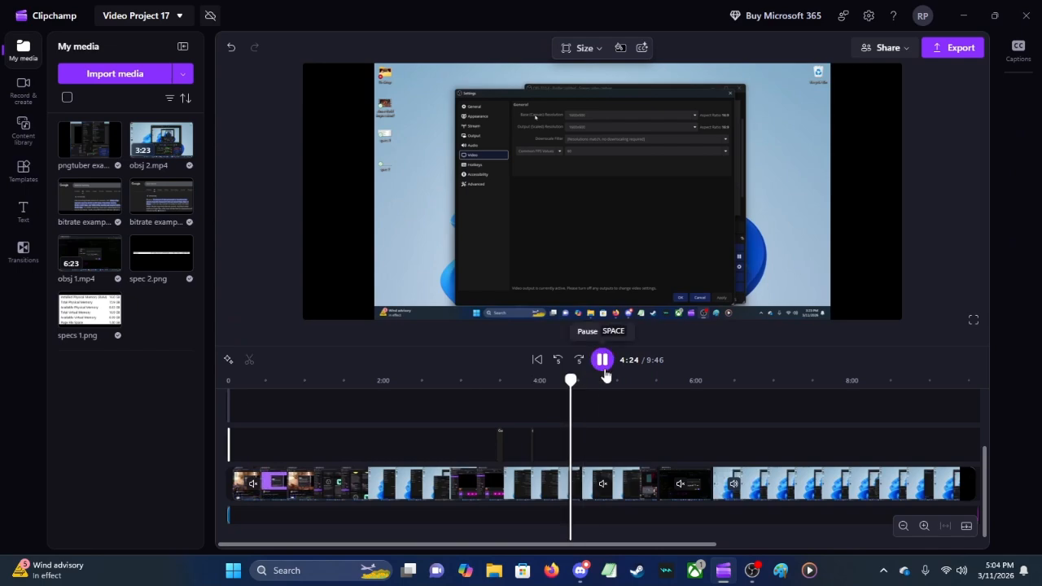
pyautogui.click(603, 360)
# Step: Detach the audio from the obsj 1.mp4 segment that follows the 4:32 split
pyautogui.click(588, 474)
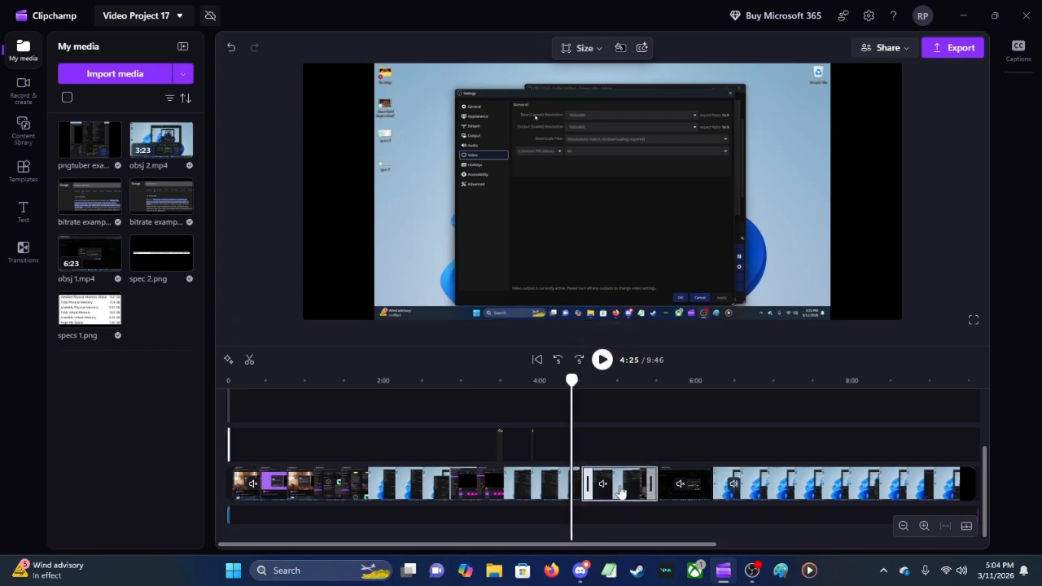
pyautogui.rightClick(616, 472)
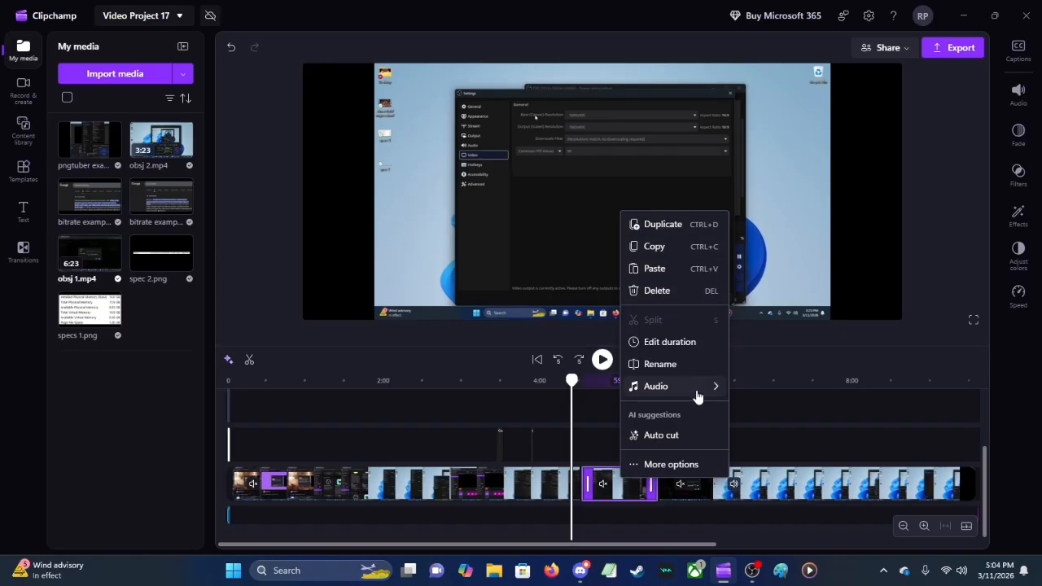
pyautogui.moveTo(700, 395)
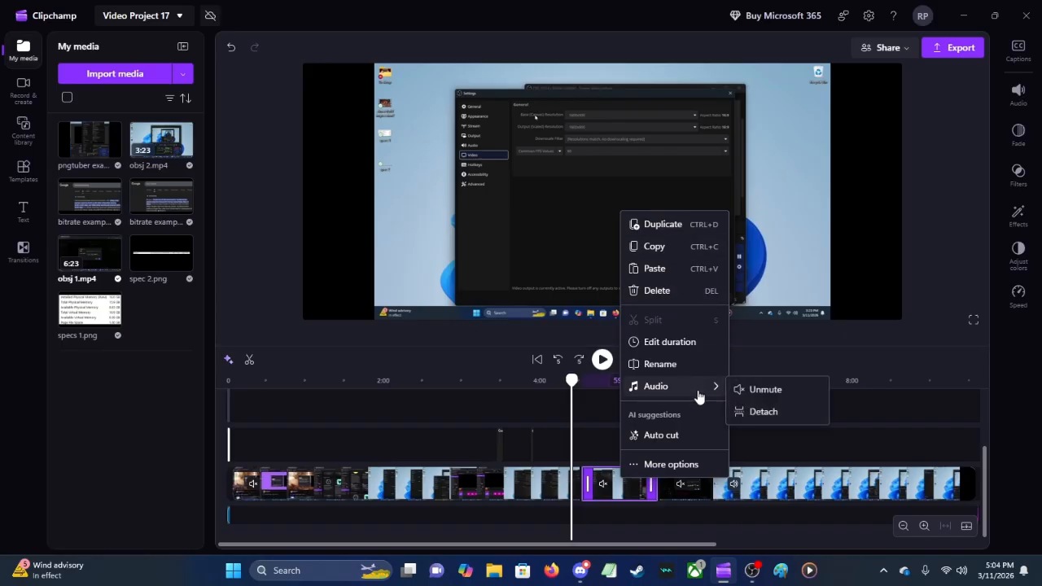
pyautogui.click(769, 413)
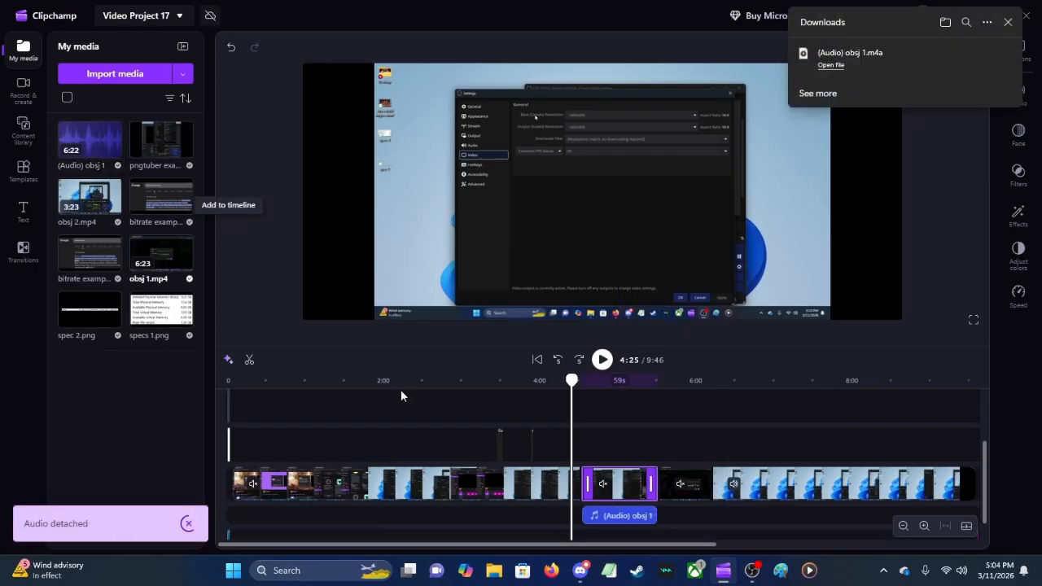
# Step: Play from 4:25, unmute the segment after the split and move its detached audio earlier to end near the 4:32 split
pyautogui.click(619, 519)
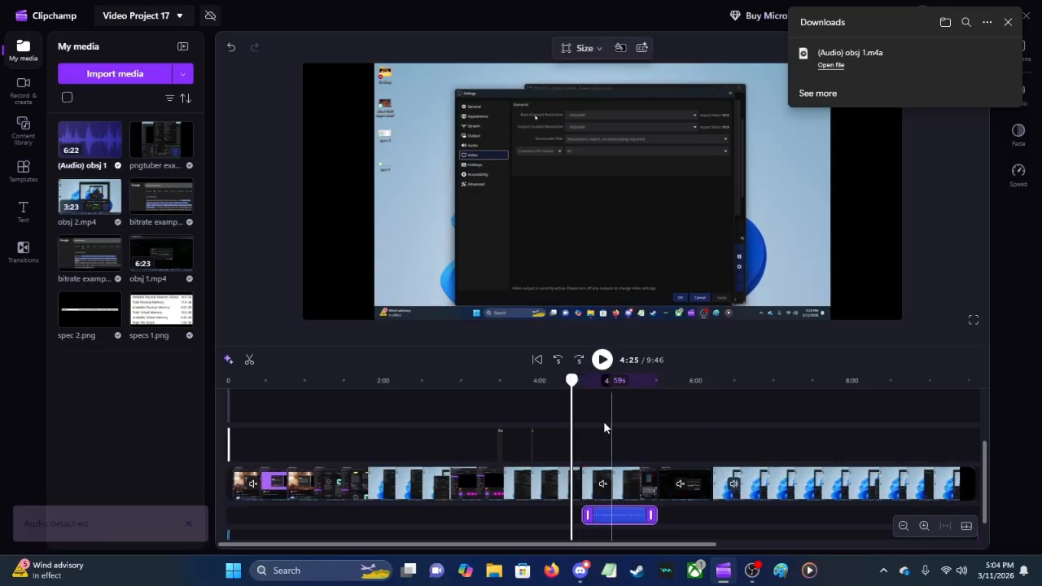
pyautogui.click(603, 359)
pyautogui.click(607, 480)
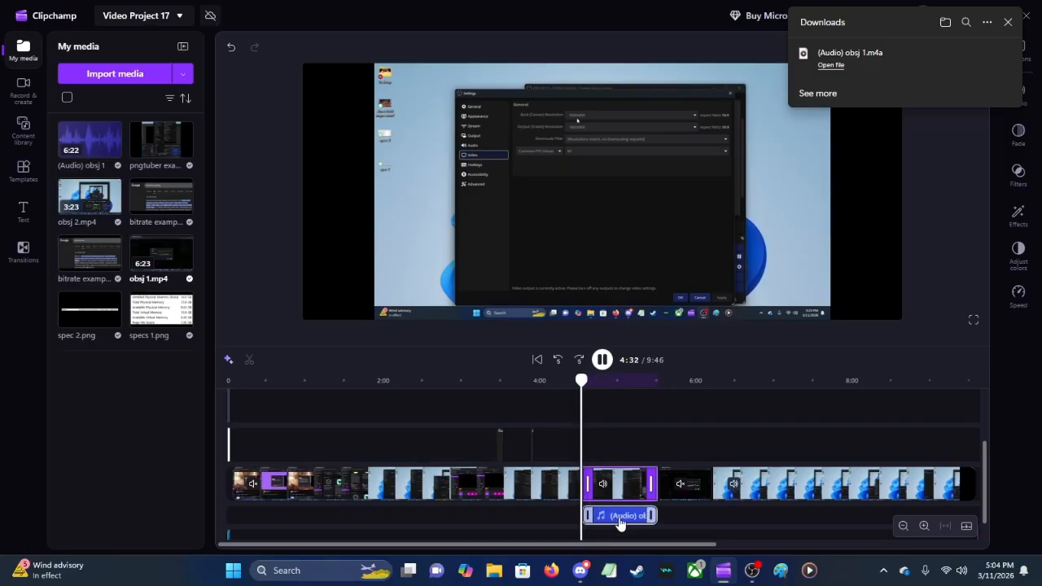
pyautogui.moveTo(624, 522); pyautogui.dragTo(546, 518)
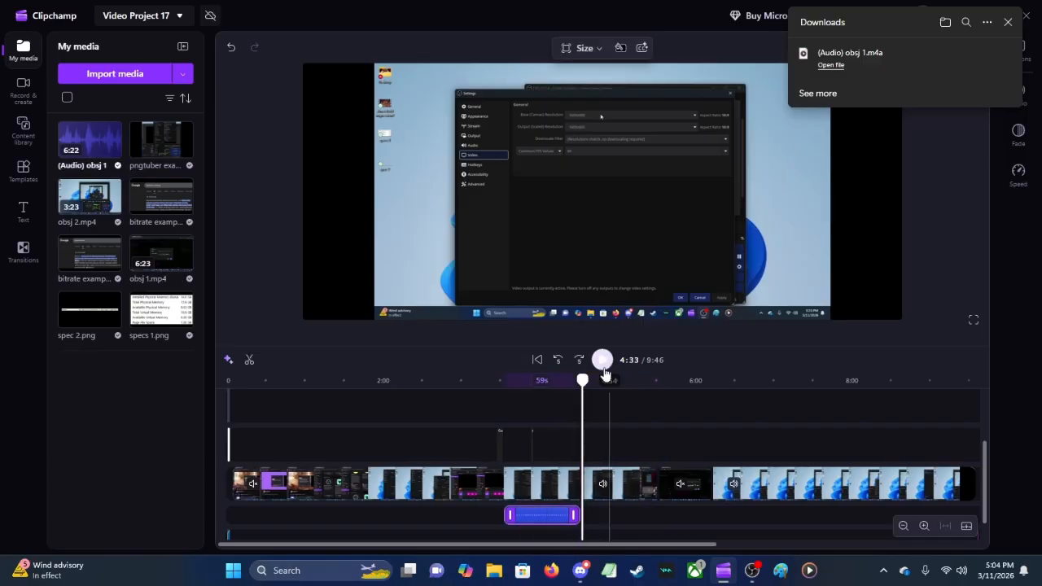
# Step: Mute the segment after the 4:32 split, play from about 3:40 and unmute the long obsj 1.mp4 clip before the split
pyautogui.click(607, 487)
pyautogui.click(512, 435)
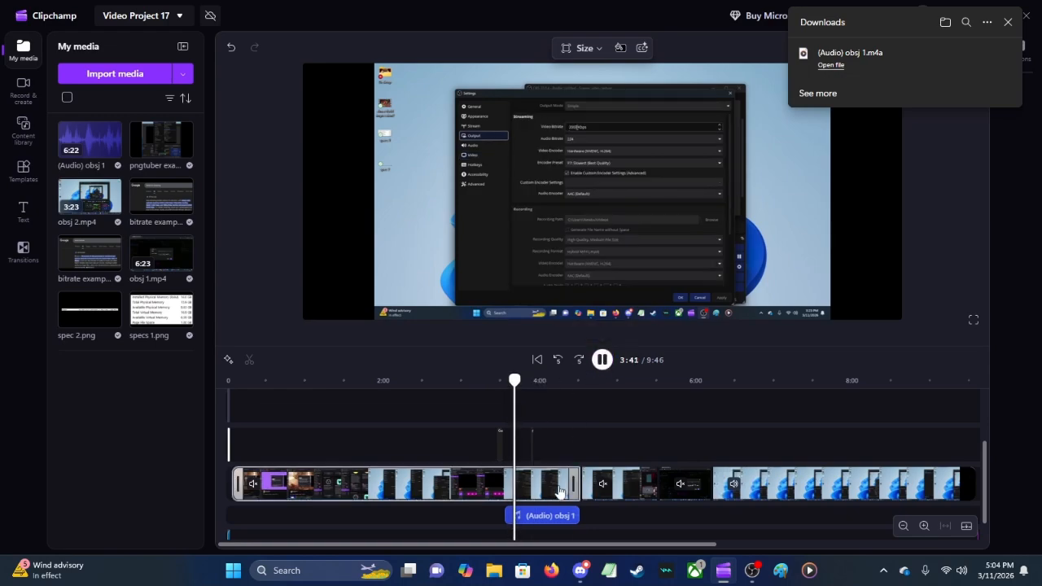
pyautogui.click(537, 517)
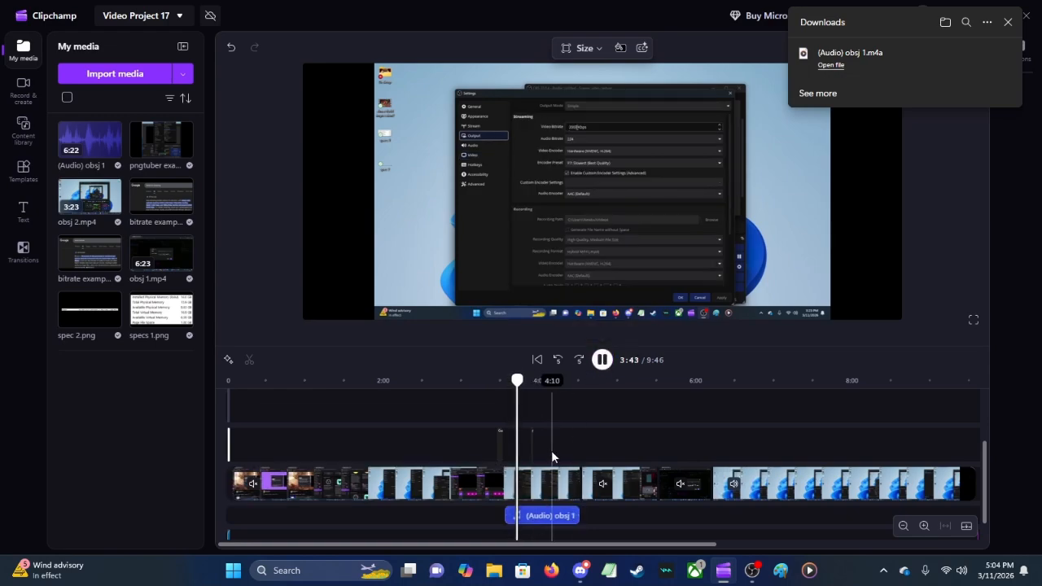
pyautogui.click(551, 487)
pyautogui.click(244, 487)
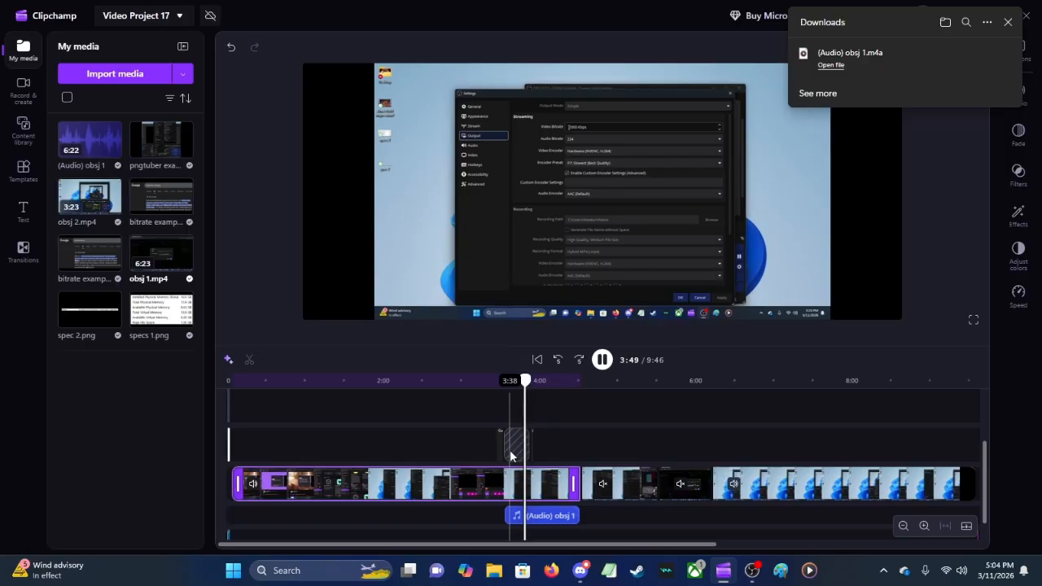
# Step: Pause playback, move the detached audio back under the segment after the 4:32 split, and set the playhead to 4:11
pyautogui.click(603, 360)
pyautogui.click(603, 361)
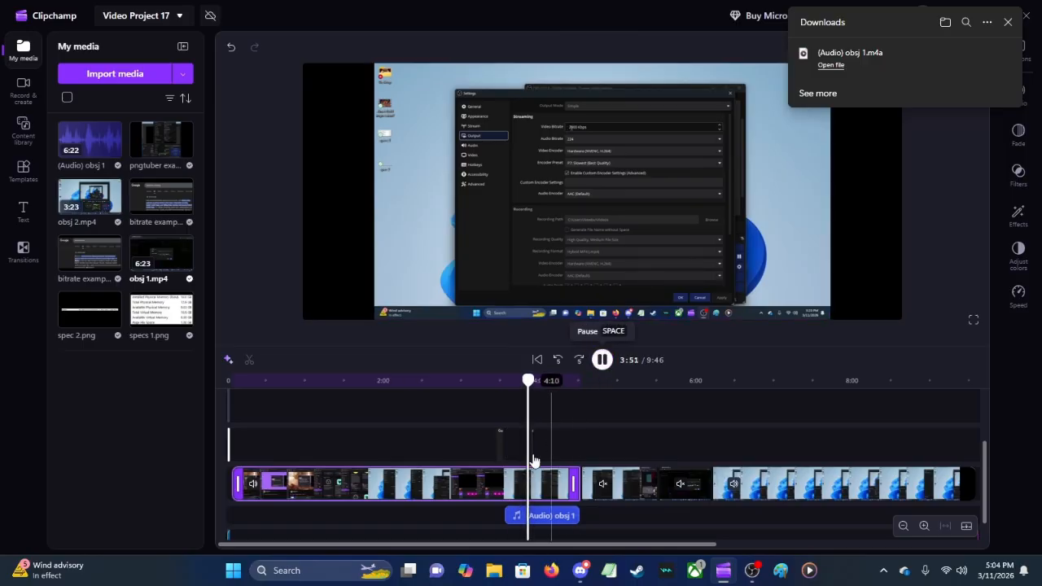
pyautogui.click(602, 361)
pyautogui.moveTo(544, 515); pyautogui.dragTo(619, 515)
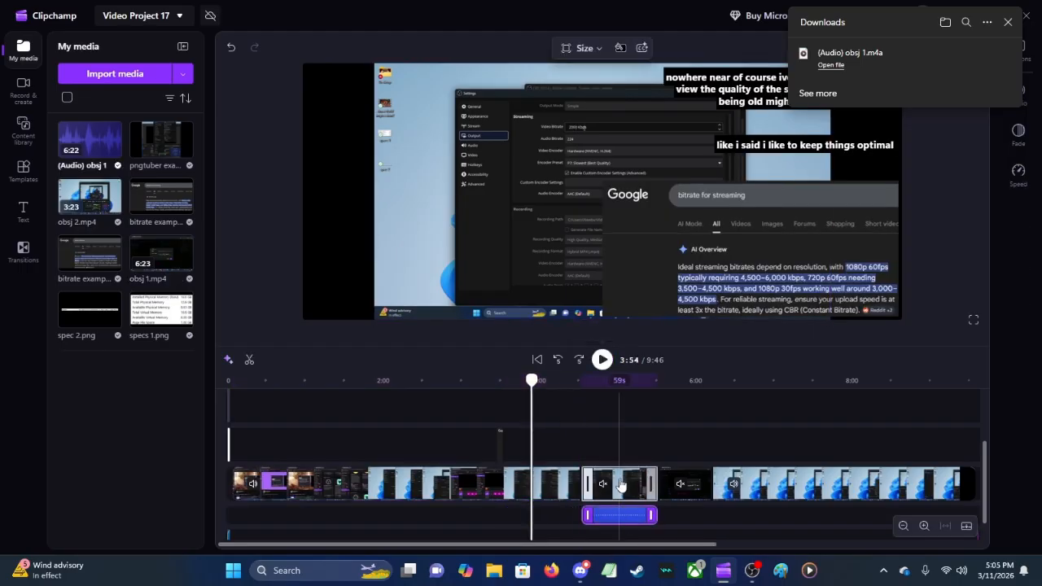
pyautogui.click(568, 427)
pyautogui.click(553, 404)
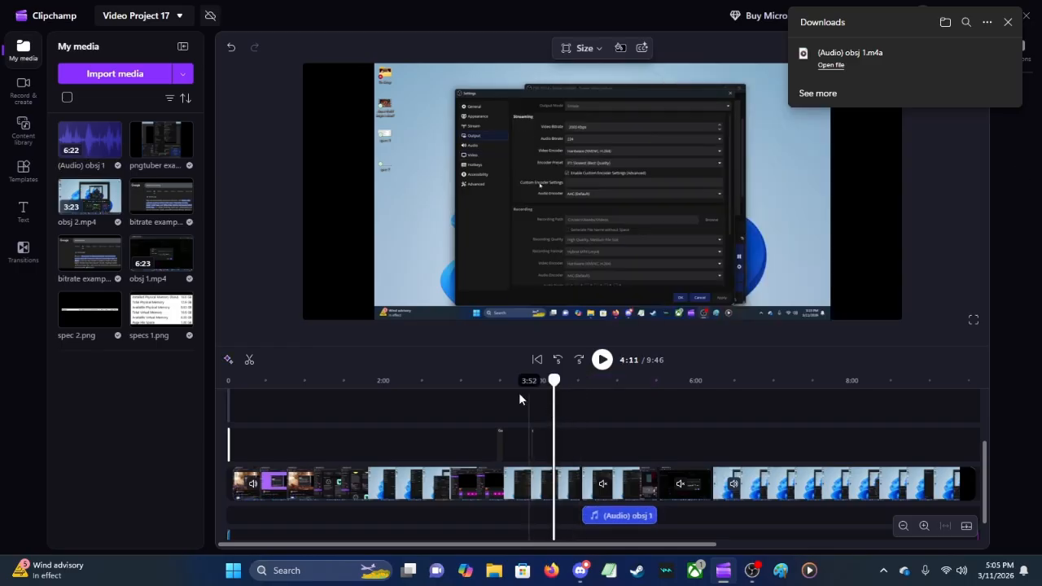
# Step: Close the downloads pop-up and create a new, empty video project
pyautogui.click(1008, 23)
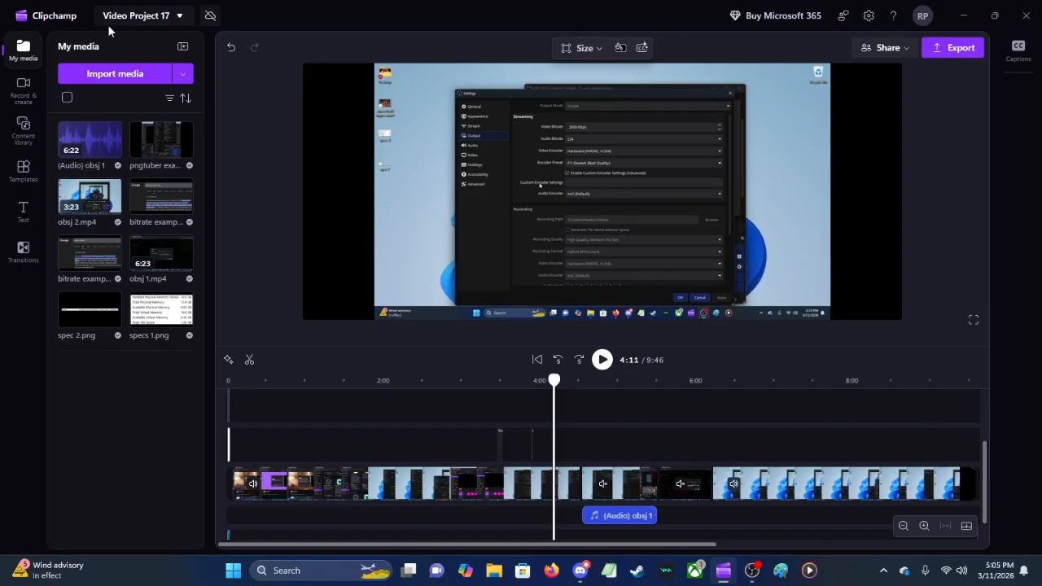
pyautogui.click(158, 17)
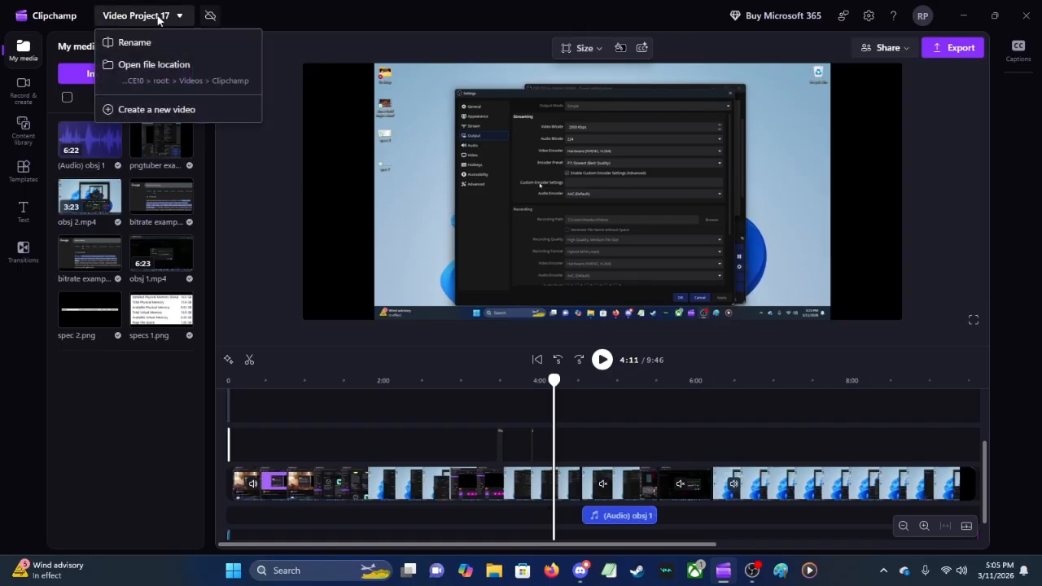
pyautogui.click(175, 112)
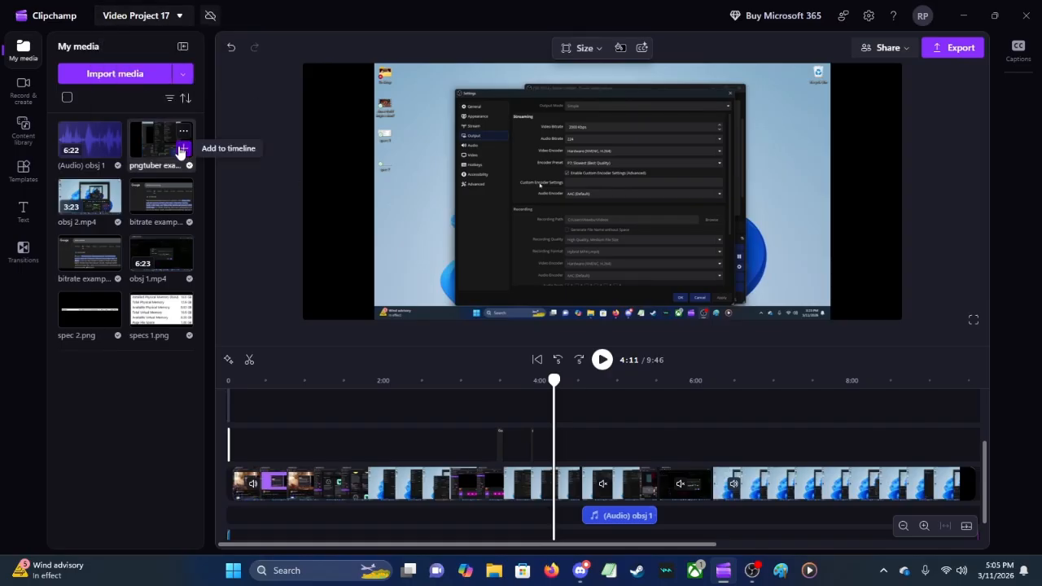
pyautogui.click(182, 17)
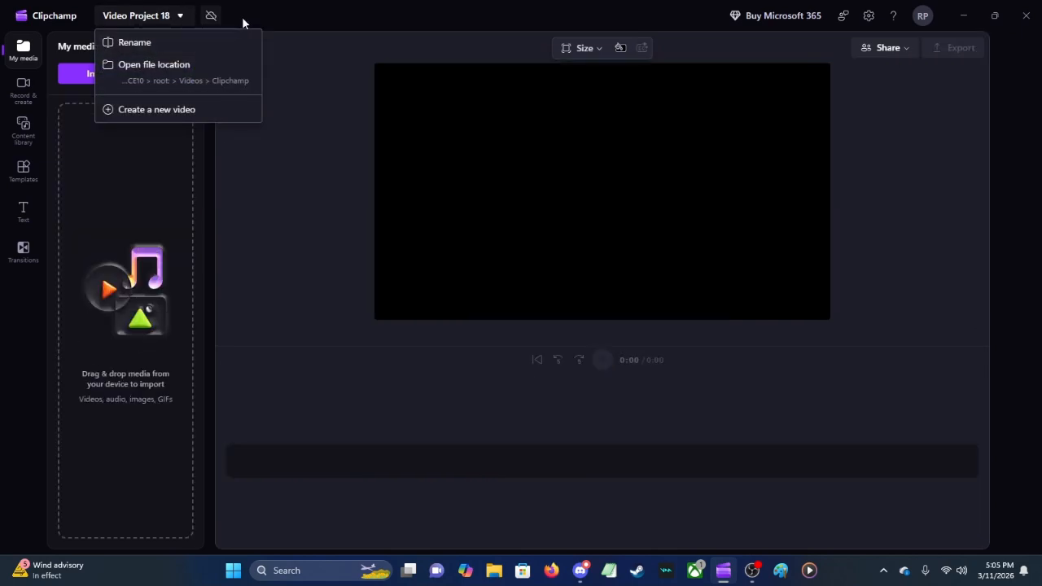
pyautogui.click(262, 20)
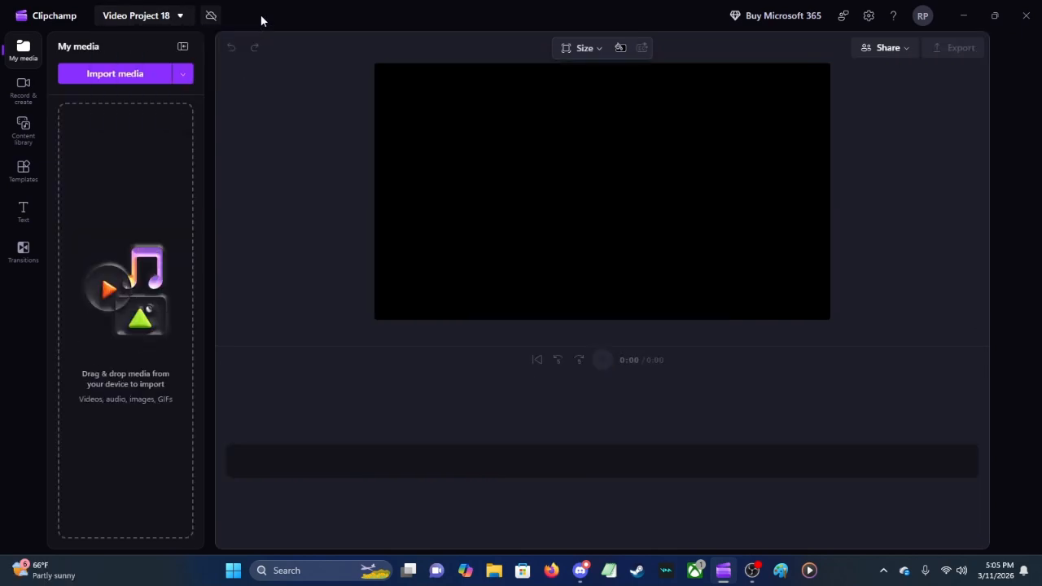
# Step: Shrink the window to reveal the desktop and import the elmer fudd impression2 and journey so far videos from it into the project media
pyautogui.click(995, 16)
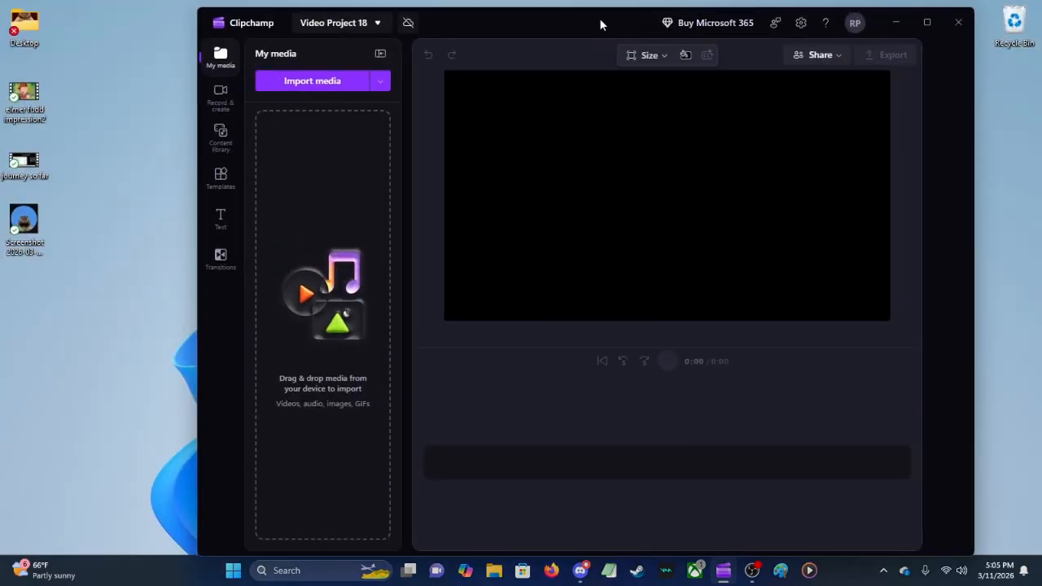
pyautogui.moveTo(601, 25); pyautogui.dragTo(573, 28)
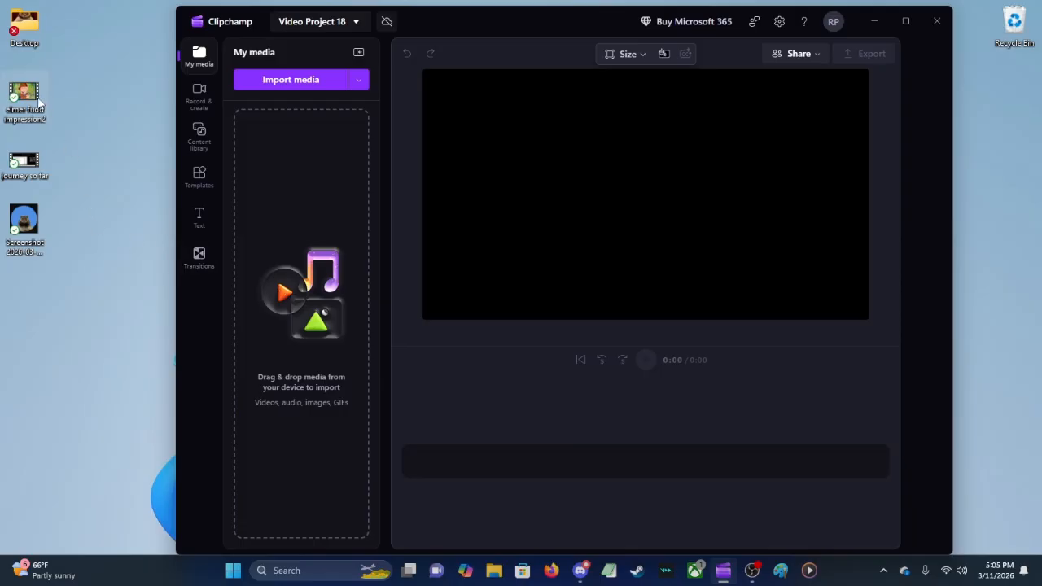
pyautogui.moveTo(39, 102); pyautogui.dragTo(315, 173)
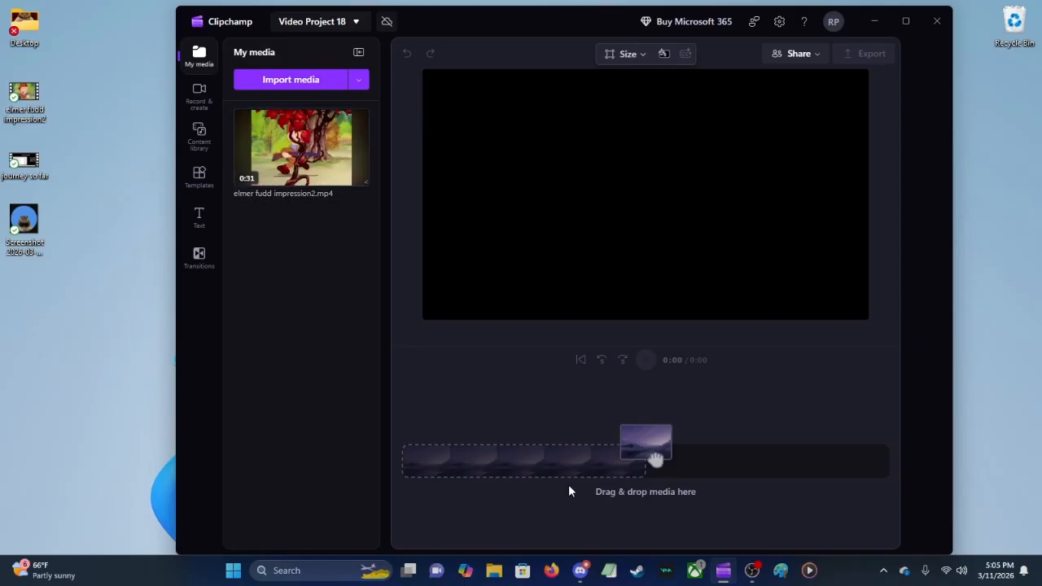
pyautogui.moveTo(232, 248); pyautogui.dragTo(298, 155)
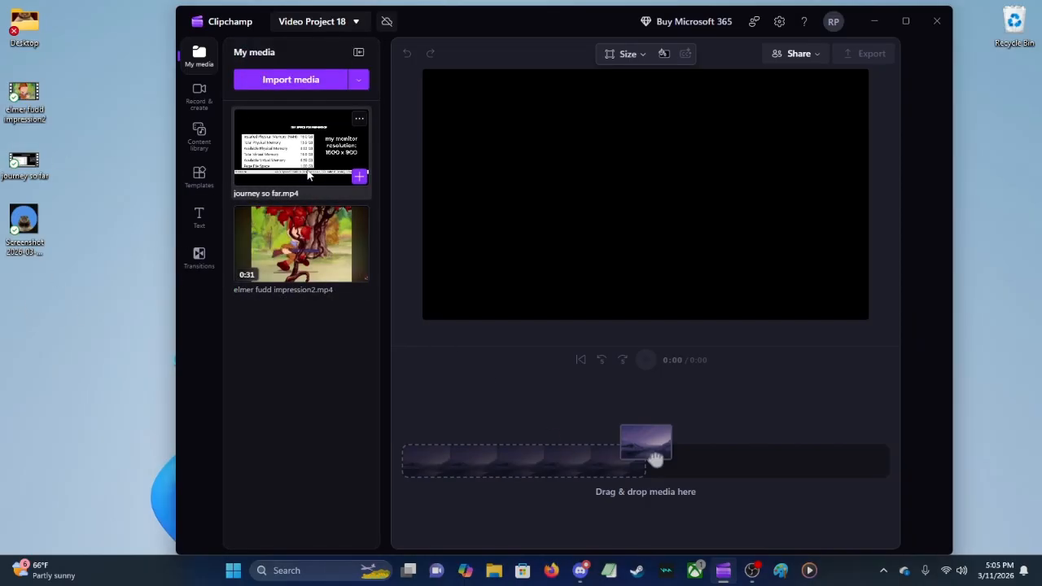
# Step: Place elmer fudd impression2.mp4 on the timeline and add a plain text title at 0:03.30
pyautogui.moveTo(262, 261); pyautogui.dragTo(644, 488)
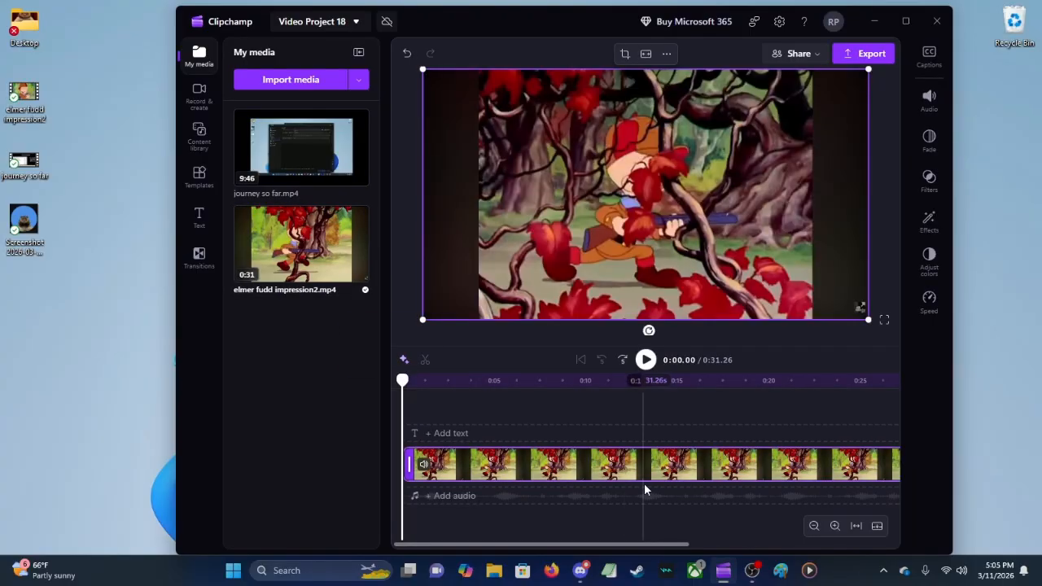
pyautogui.click(464, 437)
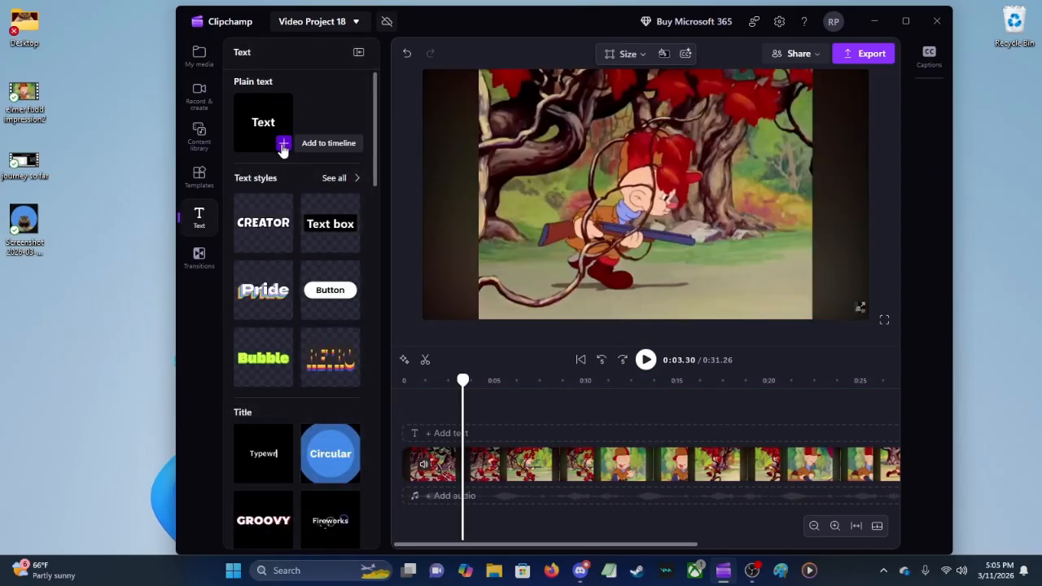
pyautogui.click(282, 146)
# Step: Preview the text title by playing from 0:02.98 and pausing at 0:05.20
pyautogui.click(457, 415)
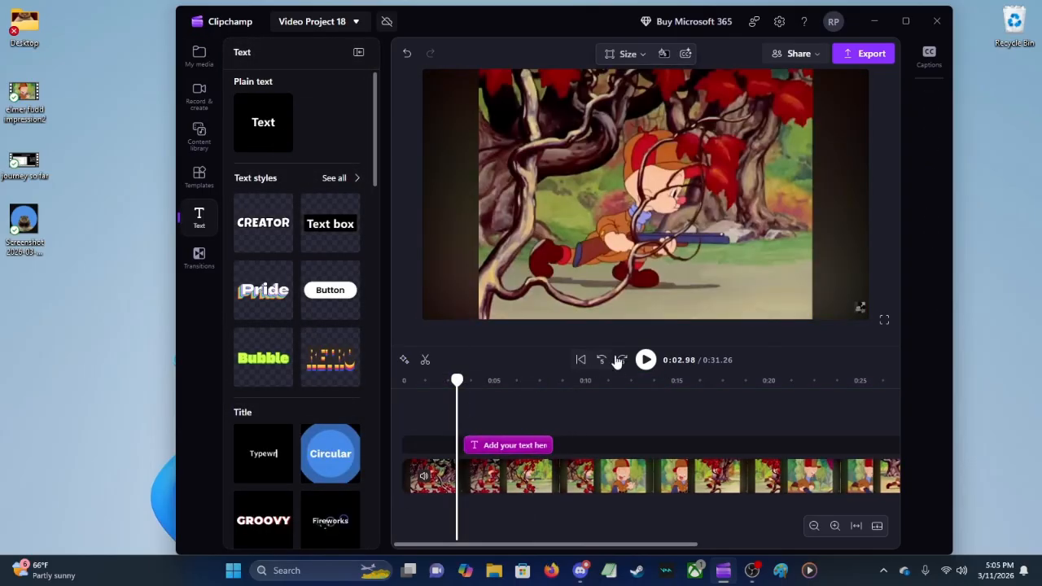
pyautogui.click(647, 361)
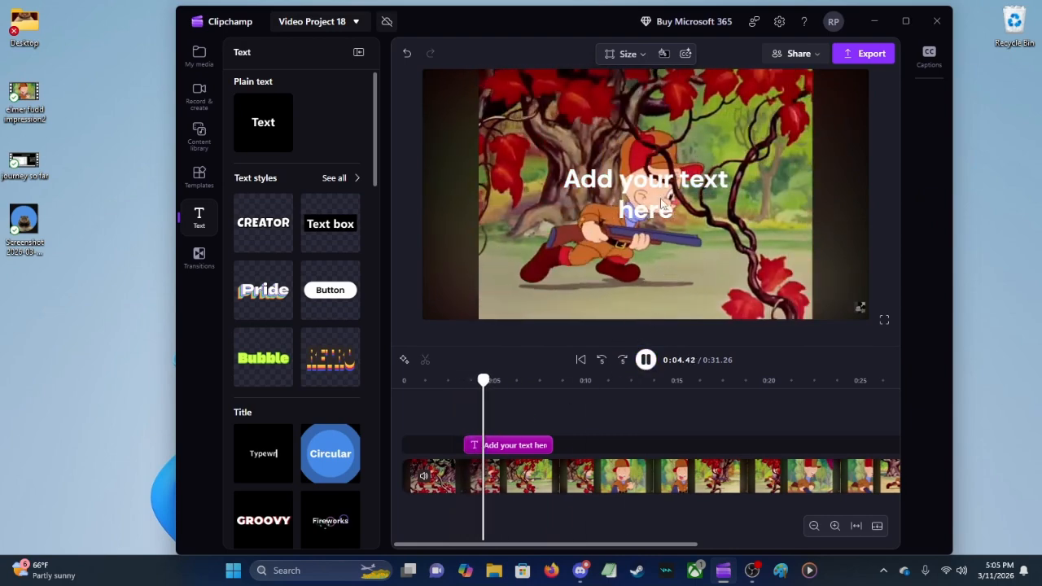
pyautogui.click(643, 360)
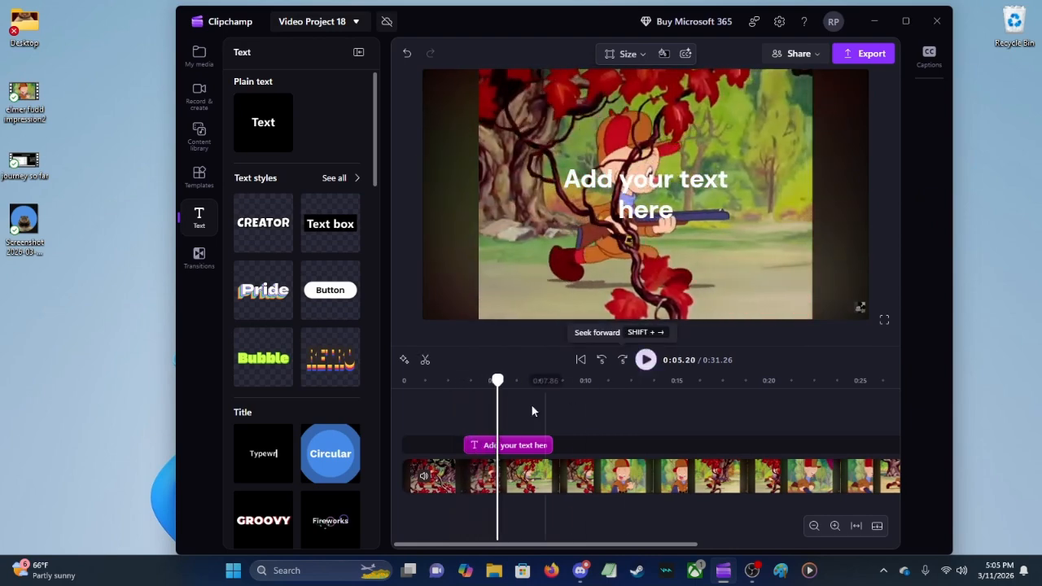
# Step: Try the VHS effect on the text title and set its effect back to None
pyautogui.click(661, 216)
pyautogui.doubleClick(709, 181)
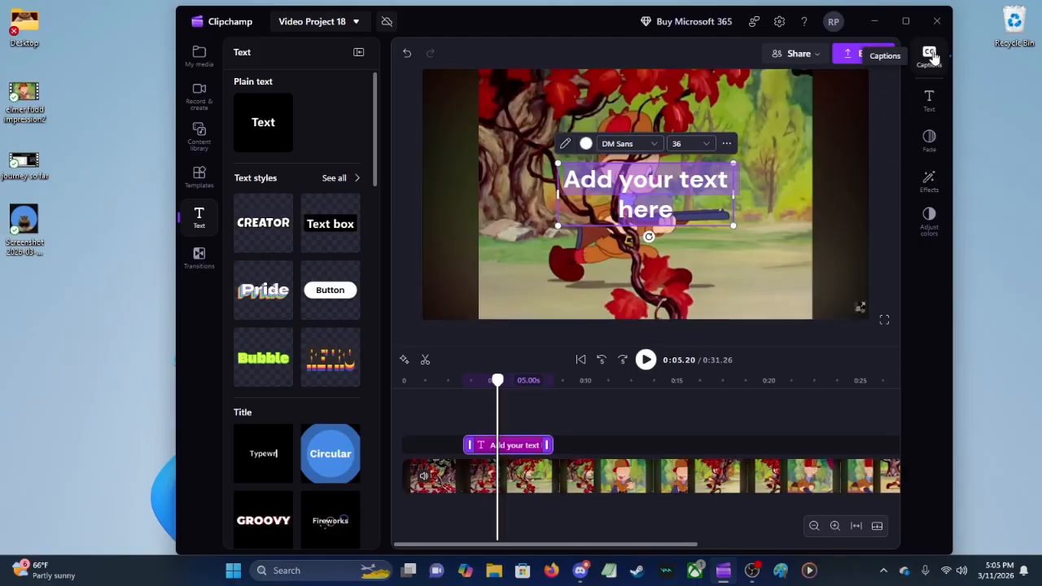
pyautogui.click(531, 484)
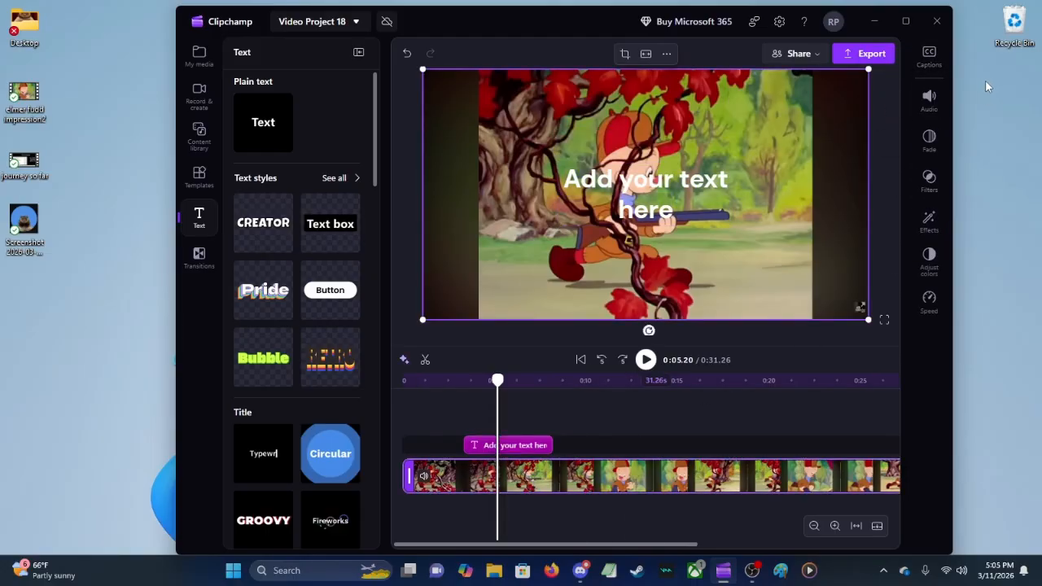
pyautogui.click(521, 447)
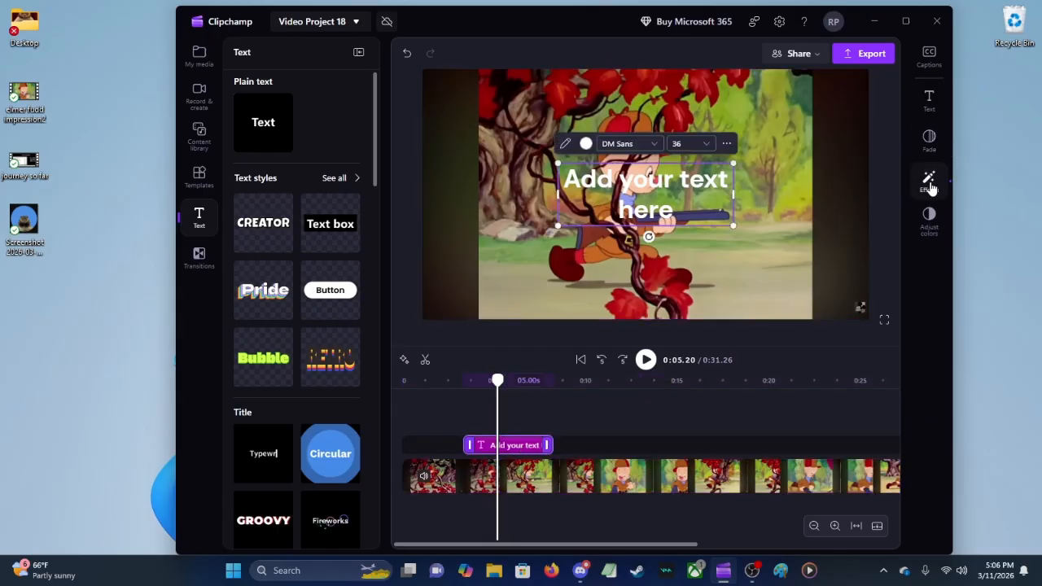
pyautogui.click(933, 190)
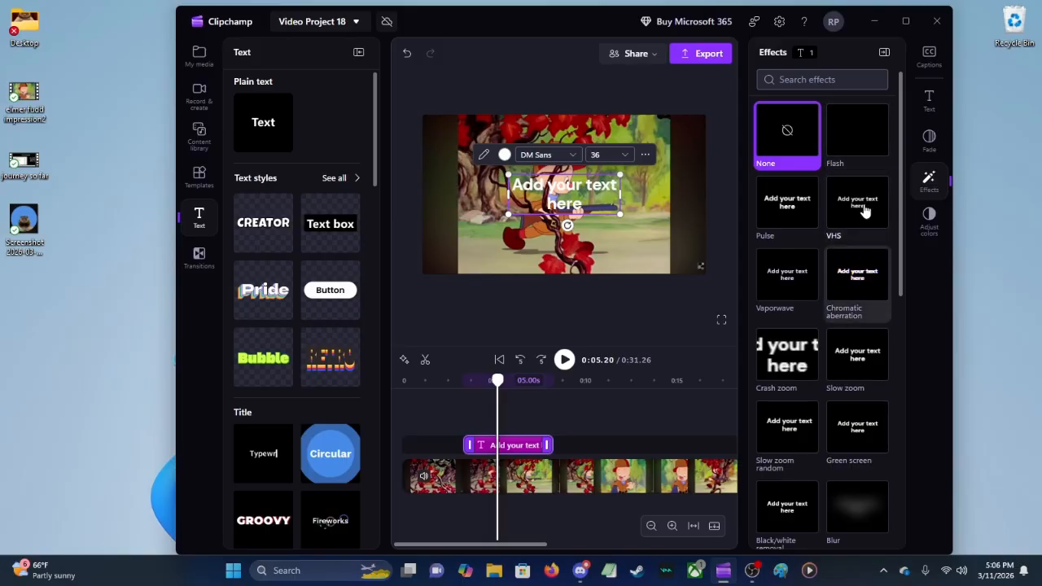
pyautogui.click(865, 211)
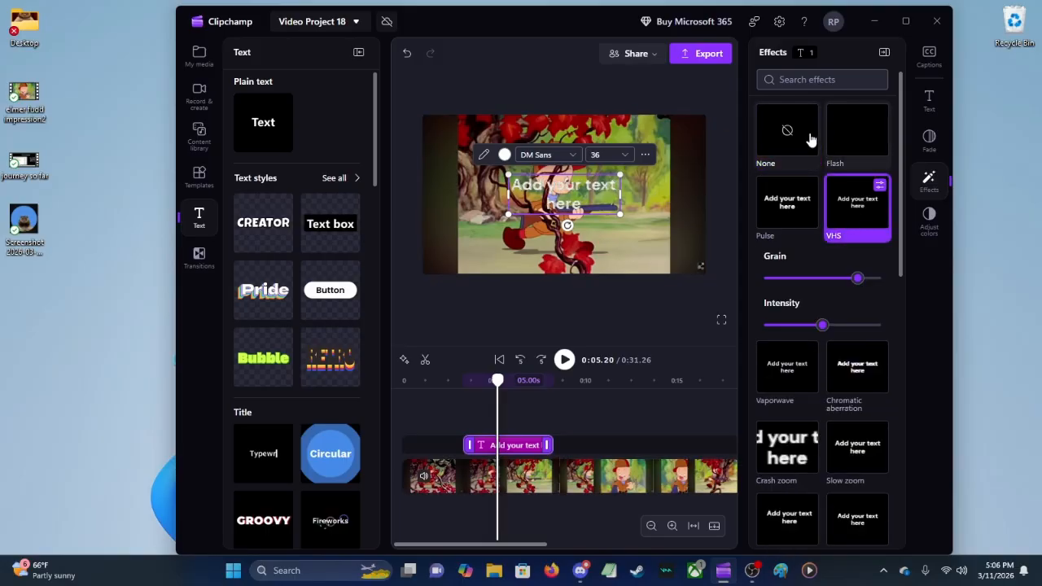
pyautogui.click(777, 167)
# Step: Apply the VHS effect to the elmer fudd impression2.mp4 clip on the timeline
pyautogui.click(575, 475)
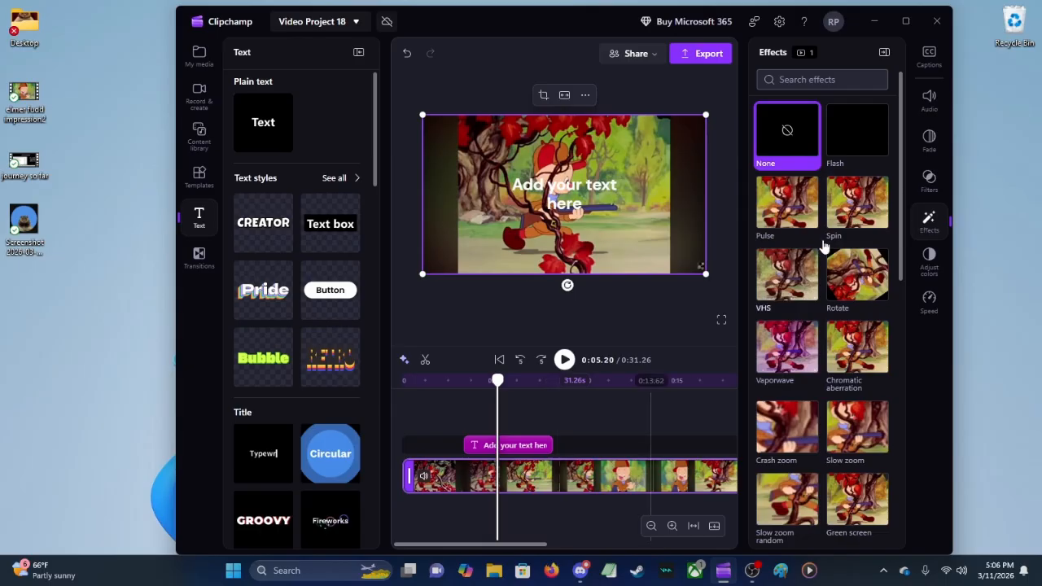
pyautogui.scroll(-3, 824, 456)
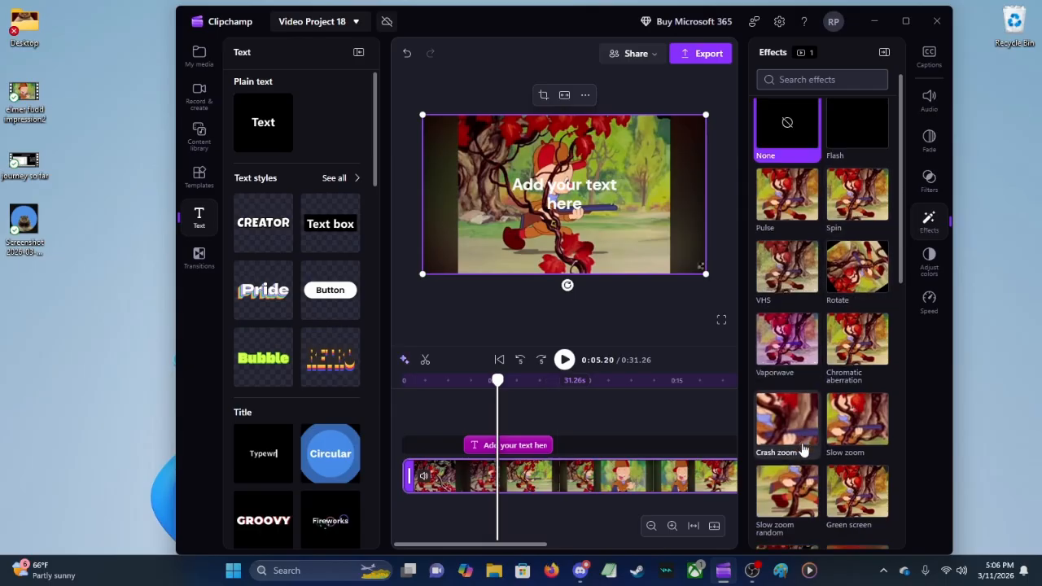
pyautogui.scroll(-3, 818, 417)
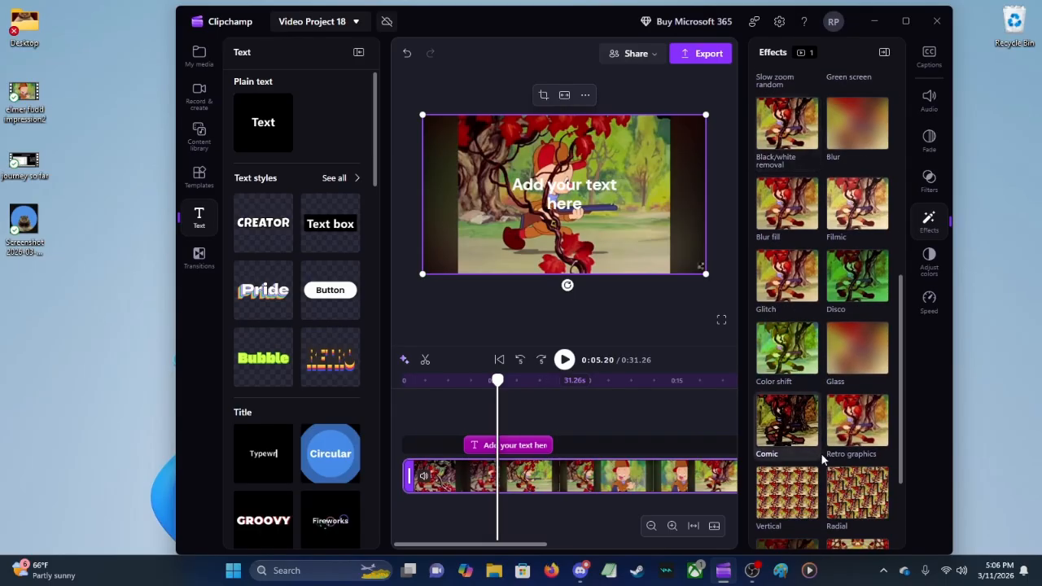
pyautogui.scroll(5, 826, 431)
pyautogui.click(787, 273)
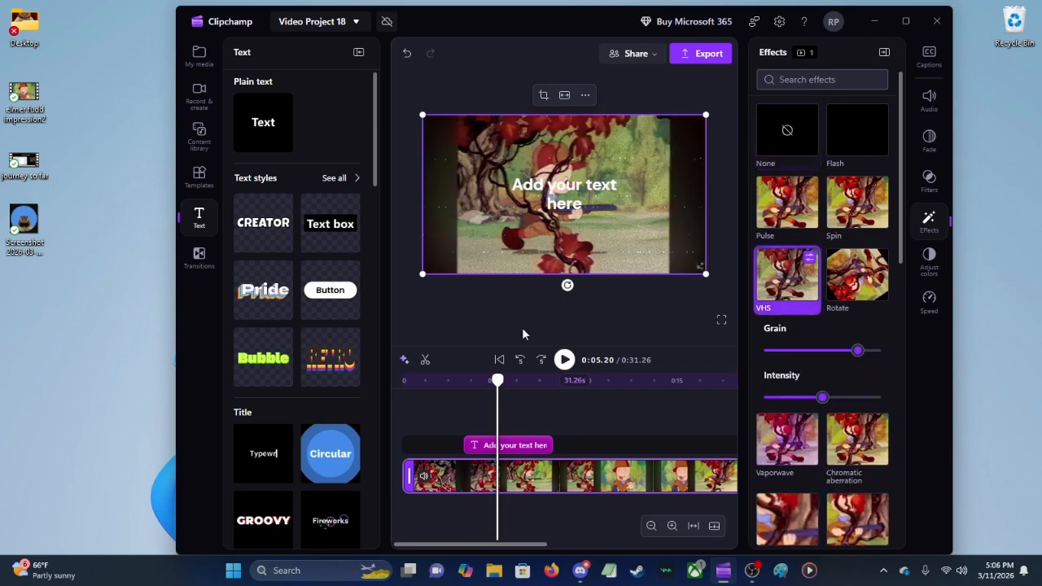
# Step: Preview the VHS effect by playing from near the start of the timeline and pausing at 0:04.33
pyautogui.click(407, 405)
pyautogui.click(565, 360)
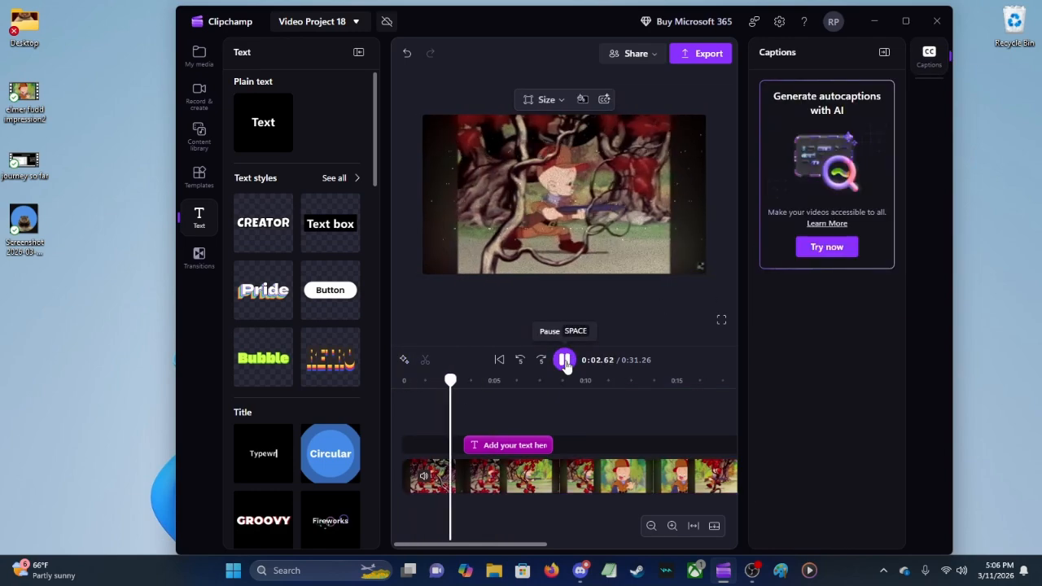
pyautogui.click(564, 360)
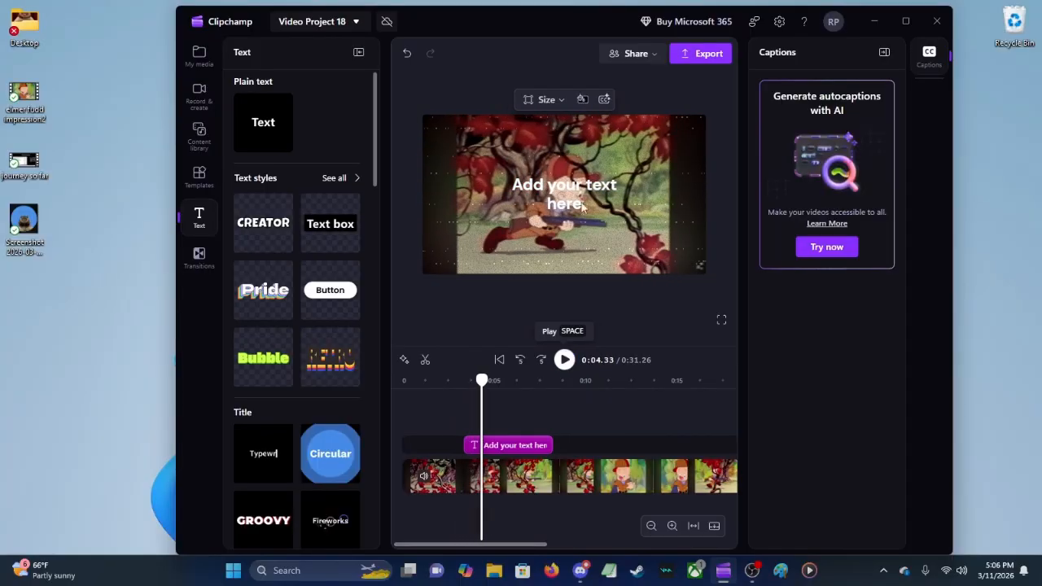
# Step: Delete the text title and return to the project's media list, keeping the window reduced so the desktop files are accessible
pyautogui.click(576, 188)
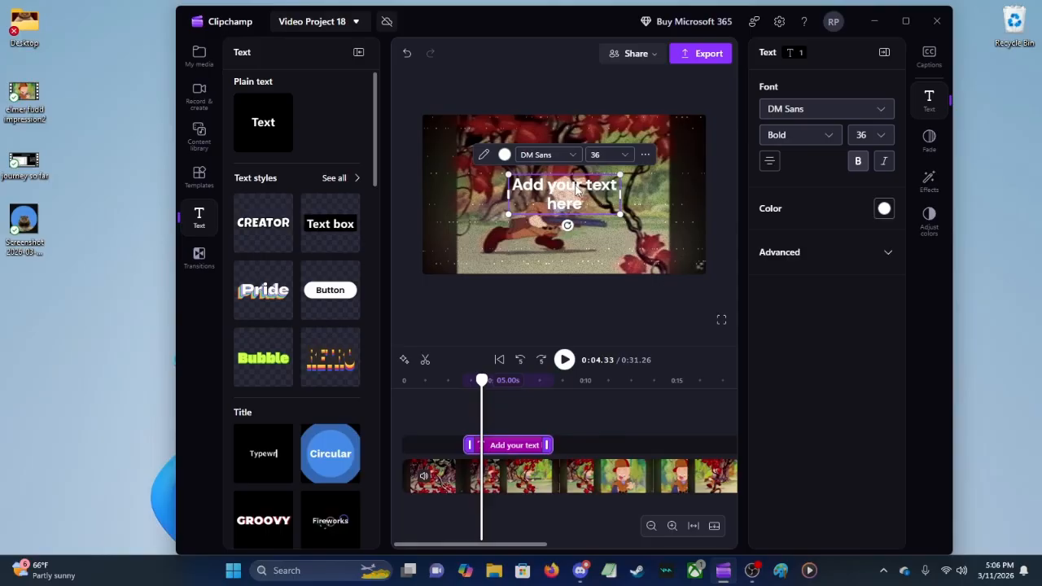
pyautogui.press('Delete')
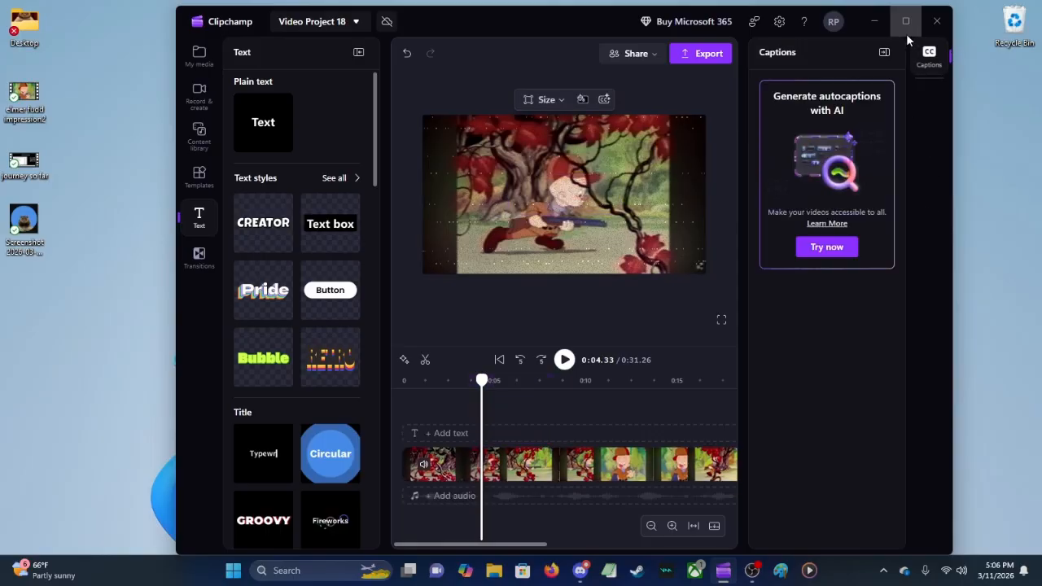
pyautogui.click(907, 26)
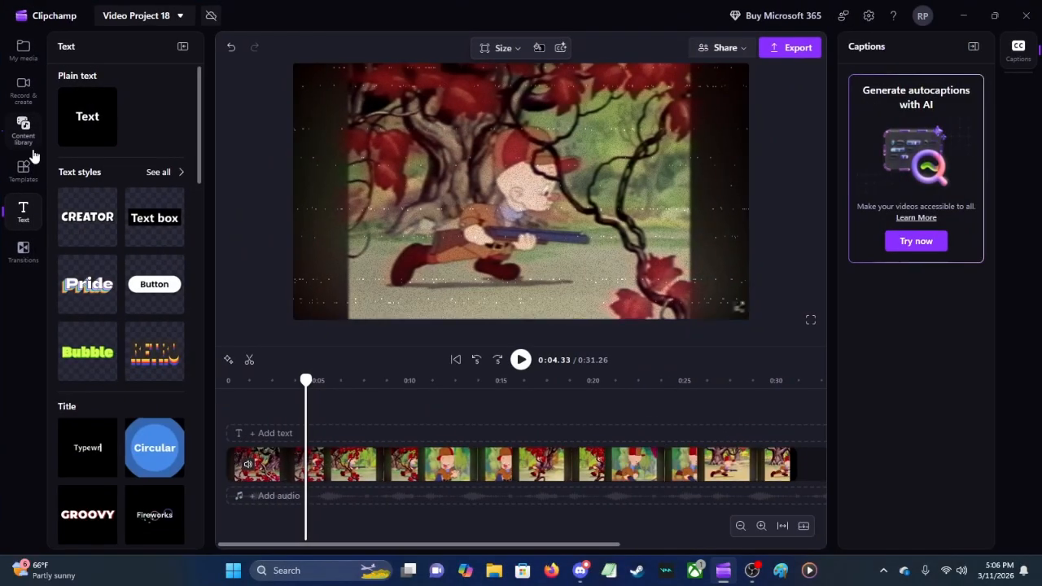
pyautogui.click(31, 64)
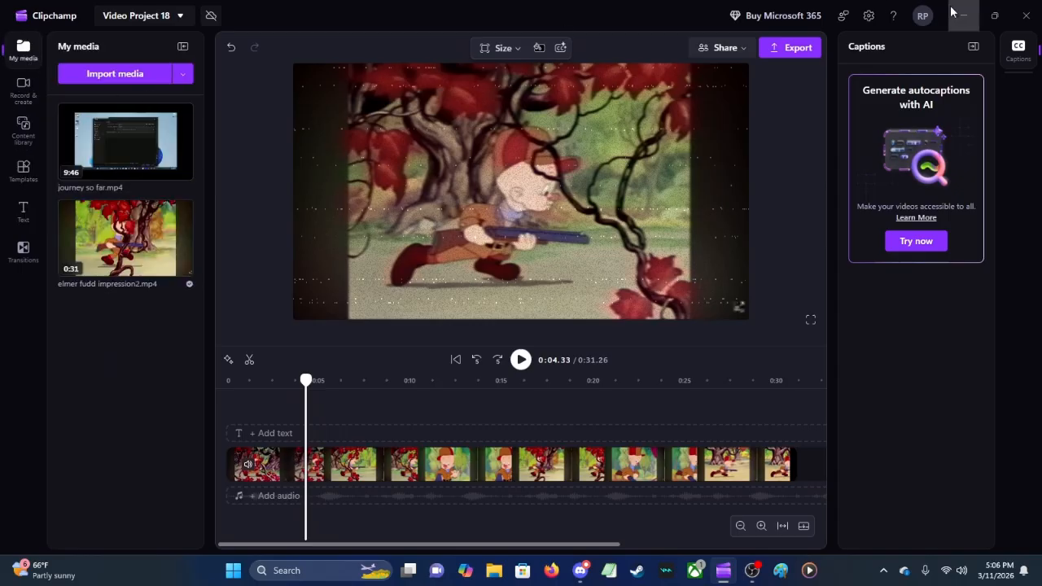
pyautogui.click(995, 15)
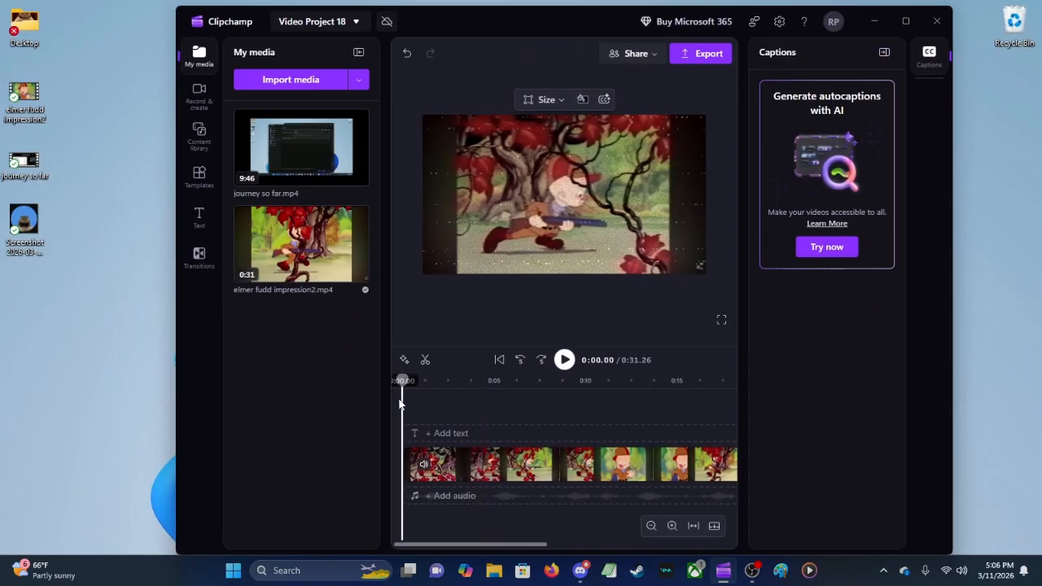
pyautogui.moveTo(29, 226); pyautogui.dragTo(76, 256)
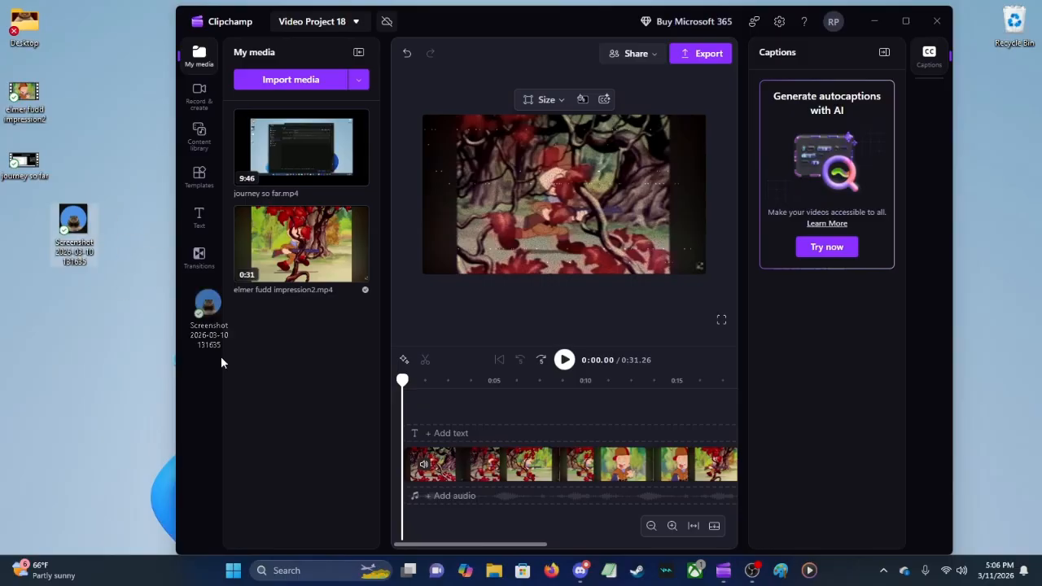
pyautogui.moveTo(221, 362); pyautogui.dragTo(285, 324)
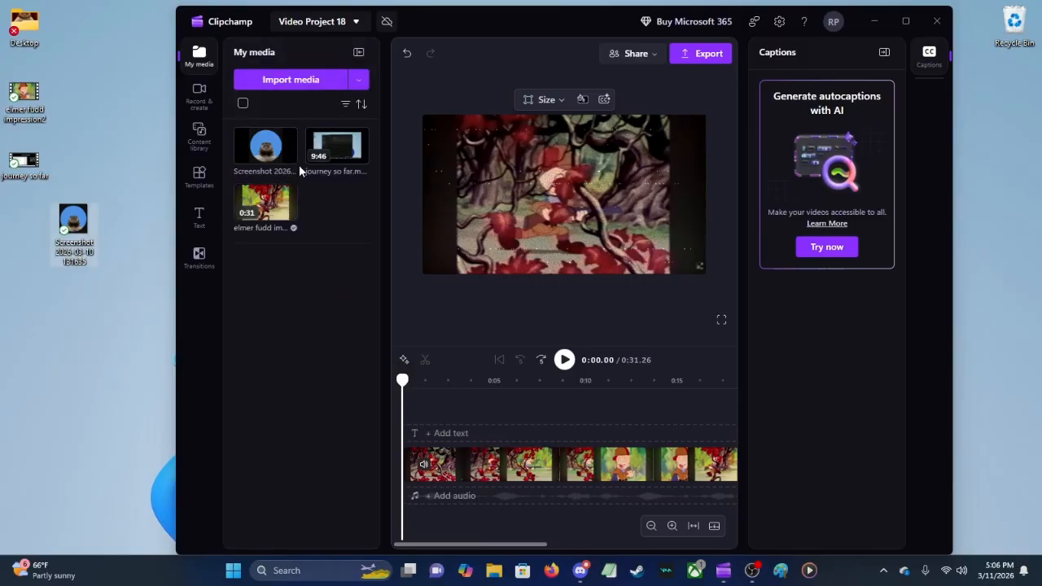
# Step: Place two overlapping 4-second copies of the screenshot image on stacked tracks above the video and preview them
pyautogui.moveTo(266, 151); pyautogui.dragTo(444, 440)
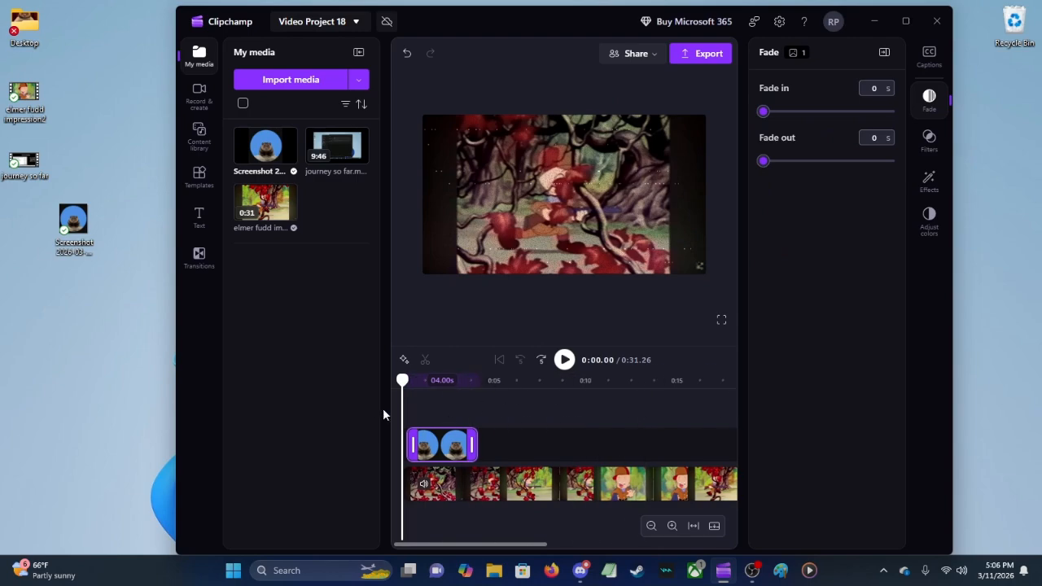
pyautogui.moveTo(460, 453); pyautogui.dragTo(502, 453)
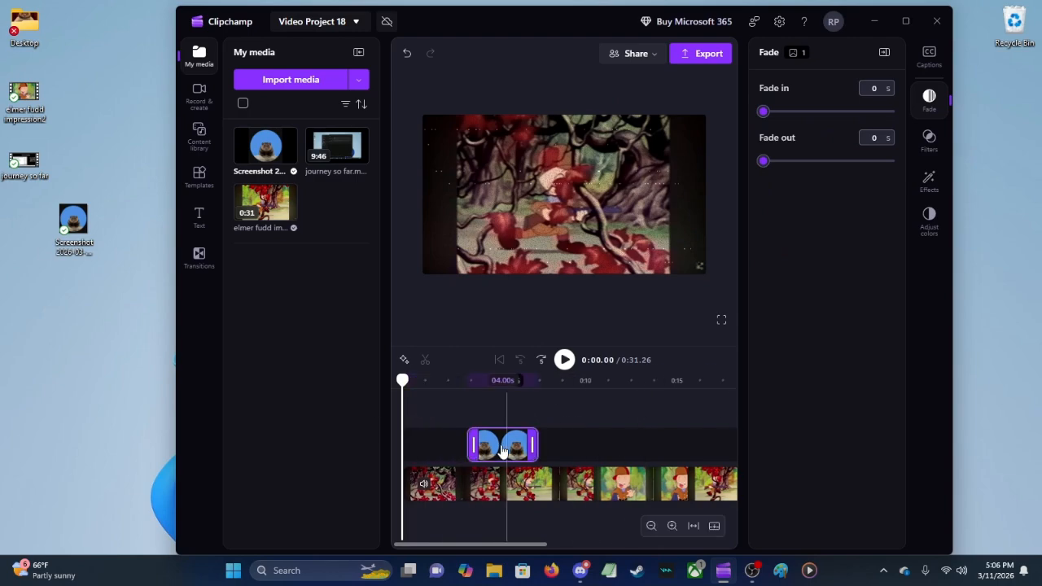
pyautogui.moveTo(284, 155); pyautogui.dragTo(506, 428)
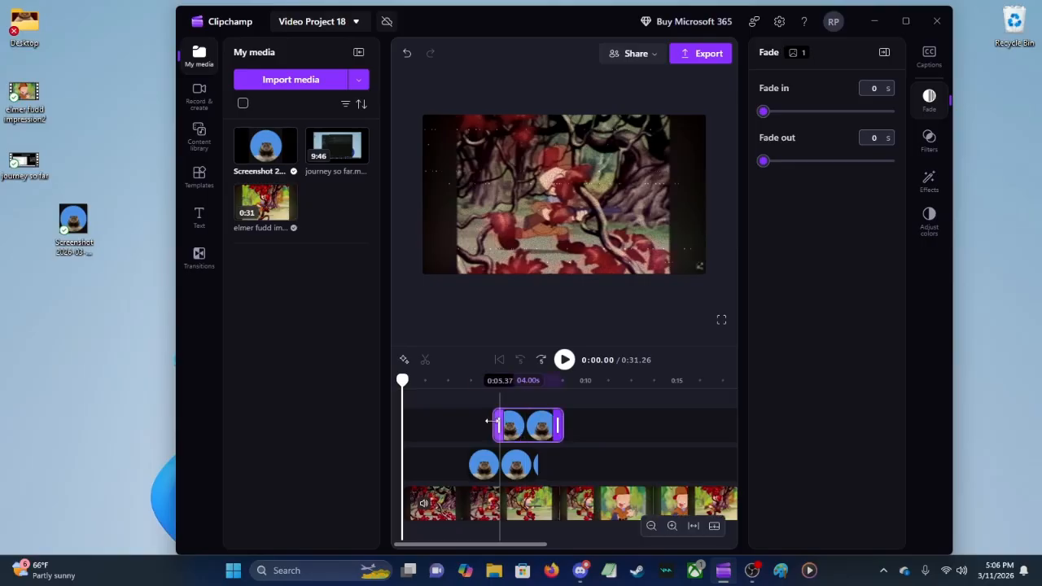
pyautogui.click(471, 426)
pyautogui.click(564, 363)
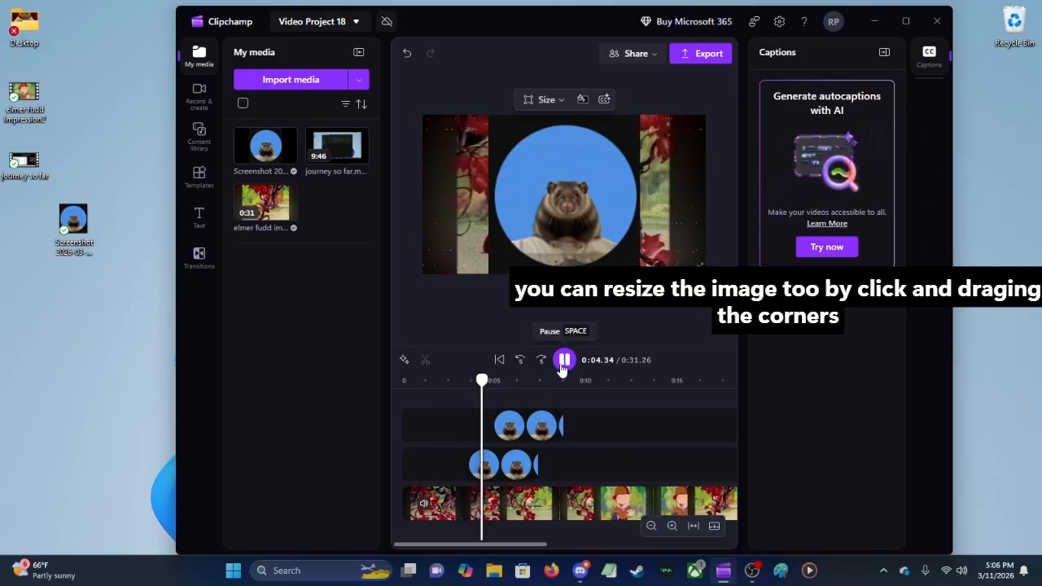
pyautogui.click(564, 361)
# Step: Move the image on the uppermost track to the right side of the video frame and play the result
pyautogui.click(531, 430)
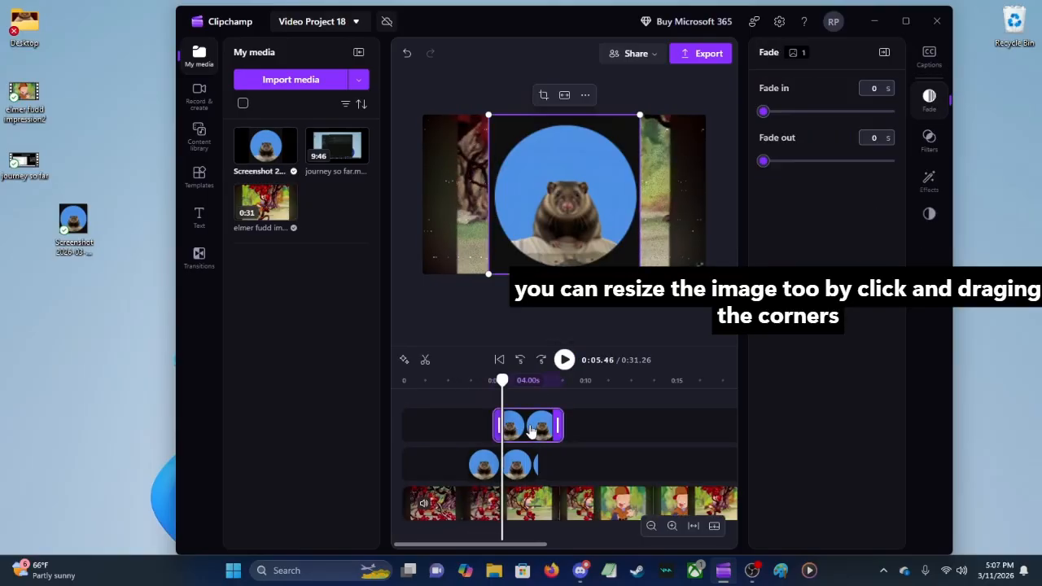
pyautogui.moveTo(571, 226); pyautogui.dragTo(642, 226)
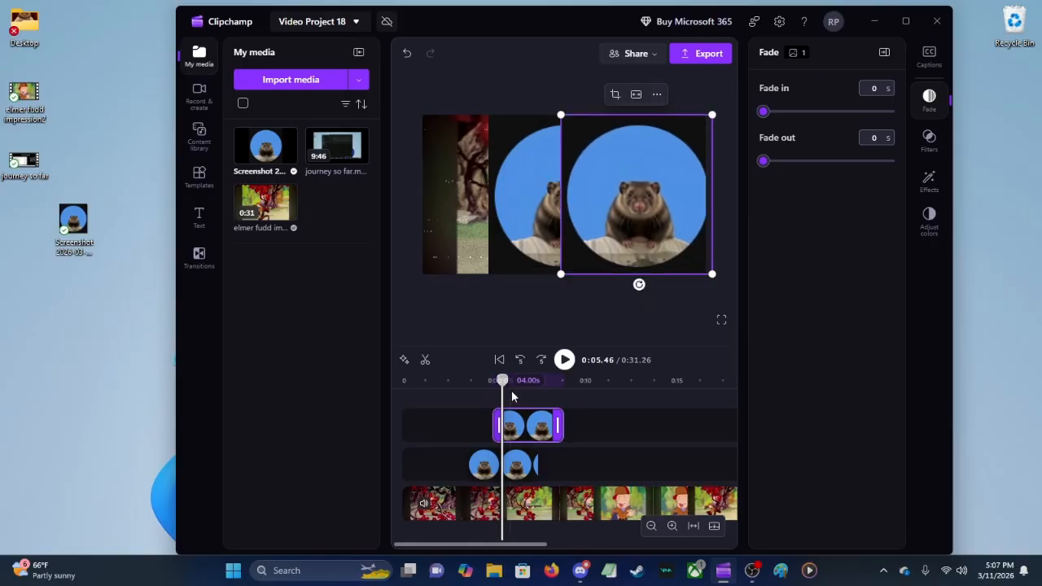
pyautogui.click(479, 409)
pyautogui.click(565, 359)
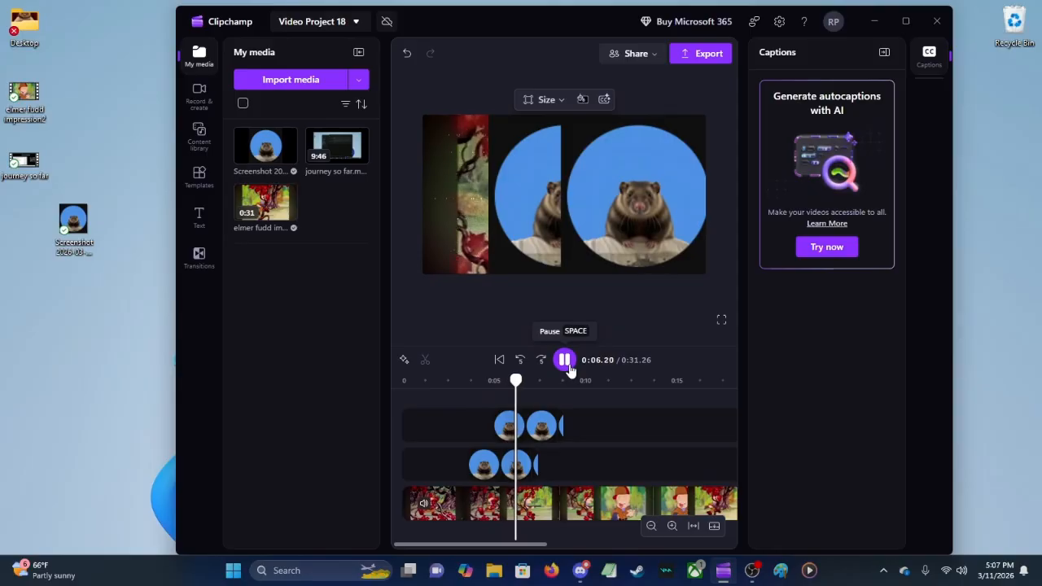
# Step: Trim the upper image clip to 2.11 seconds and the lower one to 2.54 seconds, previewing the changes
pyautogui.moveTo(560, 425); pyautogui.dragTo(529, 425)
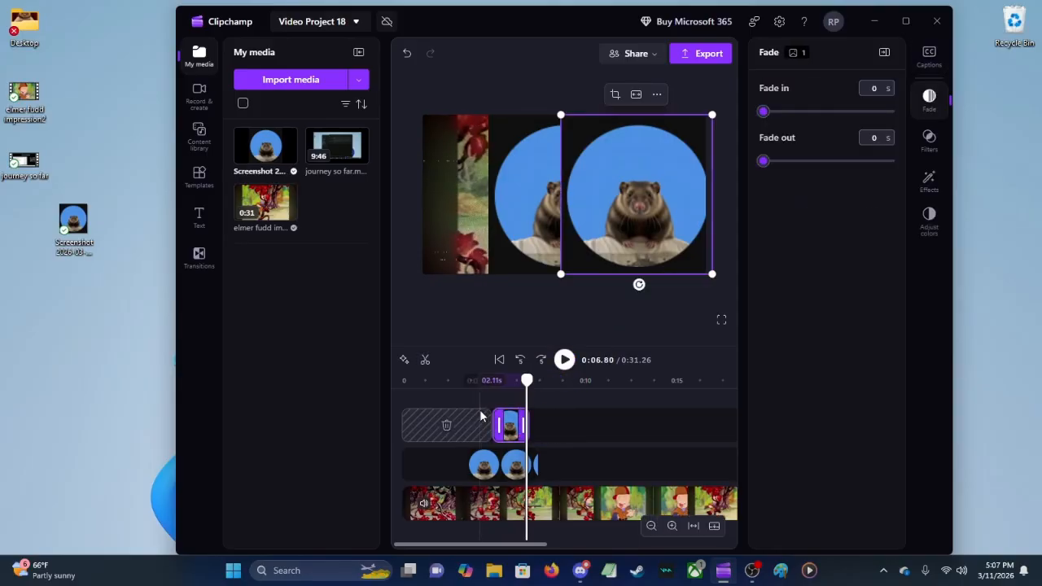
pyautogui.click(481, 415)
pyautogui.click(565, 359)
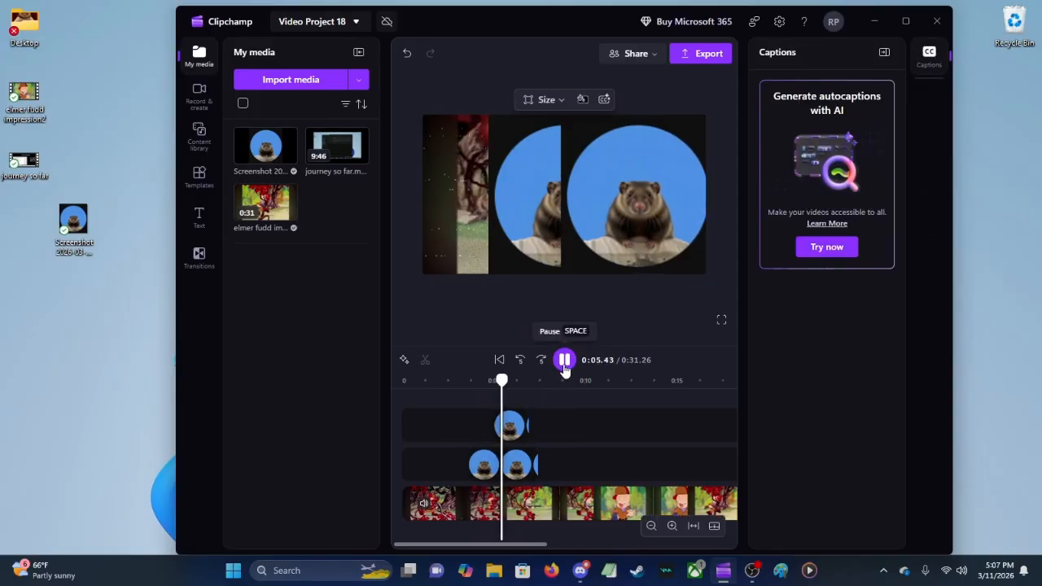
pyautogui.click(564, 360)
pyautogui.moveTo(538, 463); pyautogui.dragTo(522, 384)
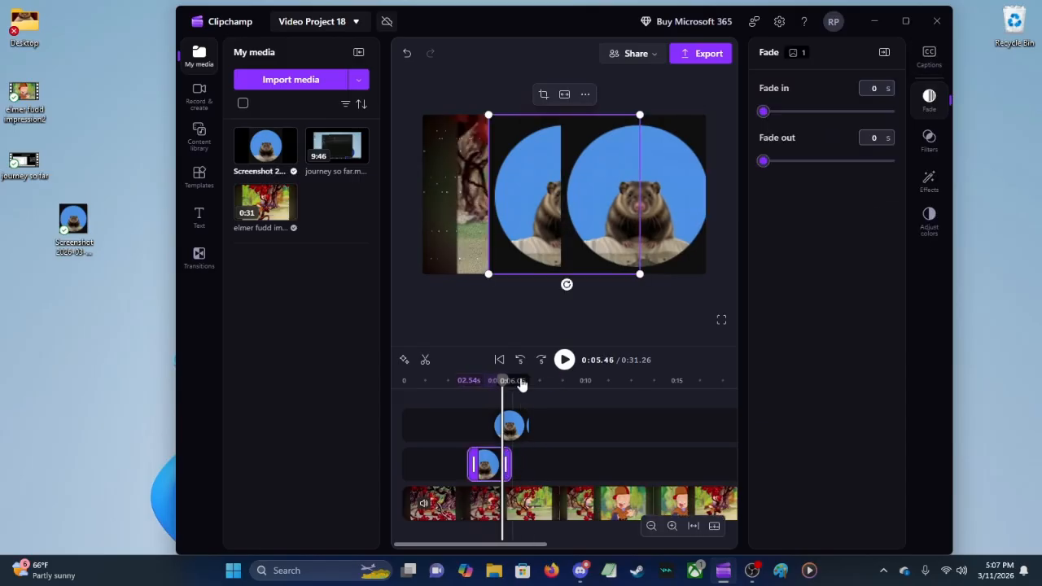
pyautogui.click(564, 360)
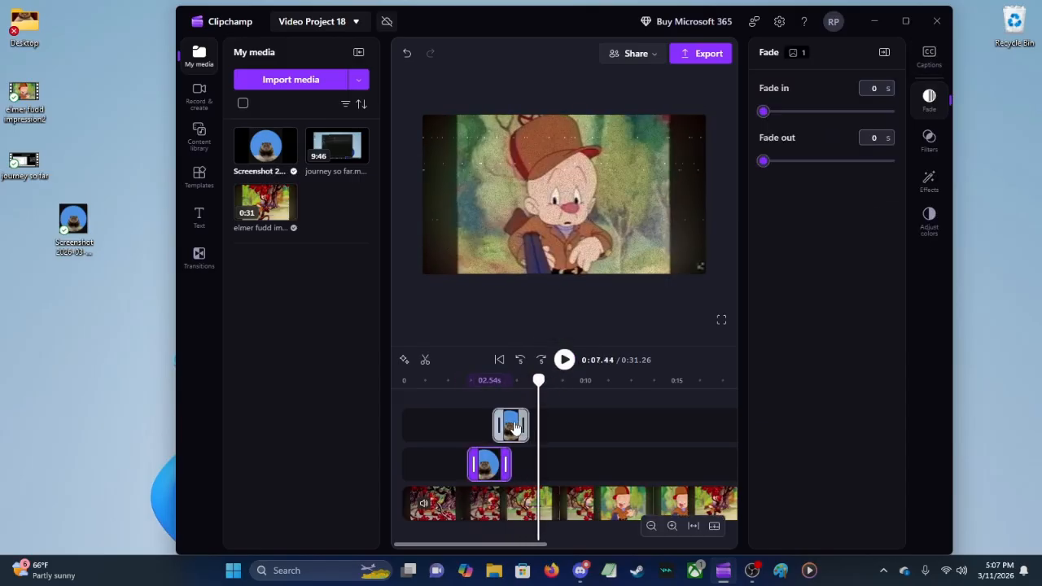
# Step: Delete both screenshot image clips from the timeline
pyautogui.moveTo(468, 393); pyautogui.dragTo(142, 175)
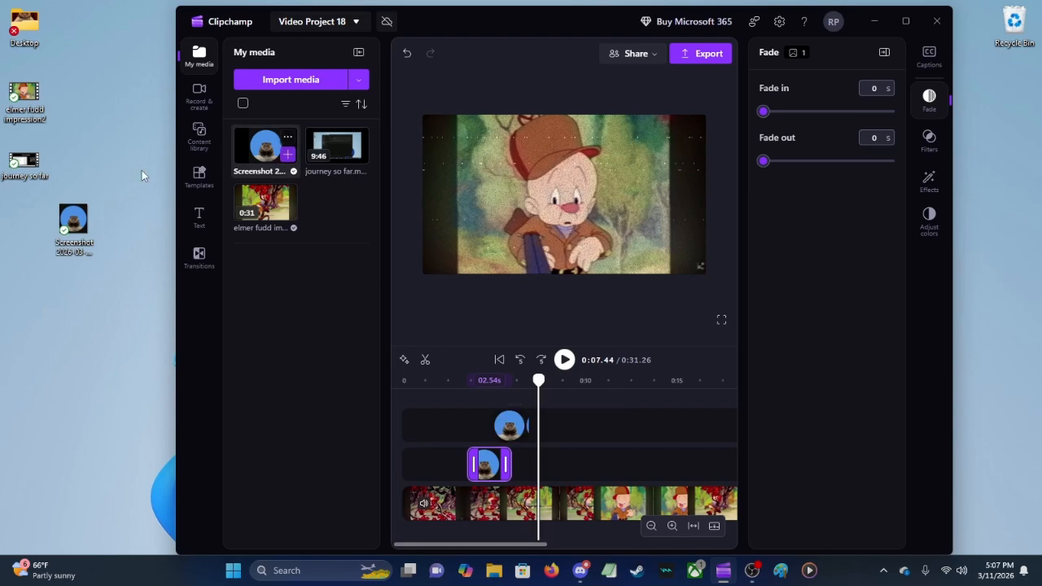
pyautogui.rightClick(514, 436)
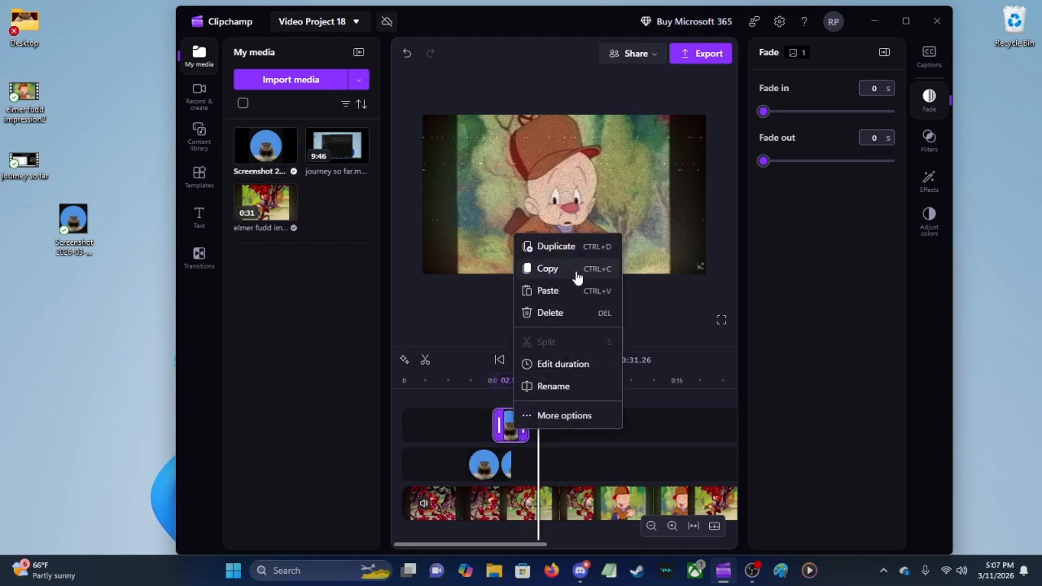
pyautogui.click(568, 316)
pyautogui.rightClick(499, 447)
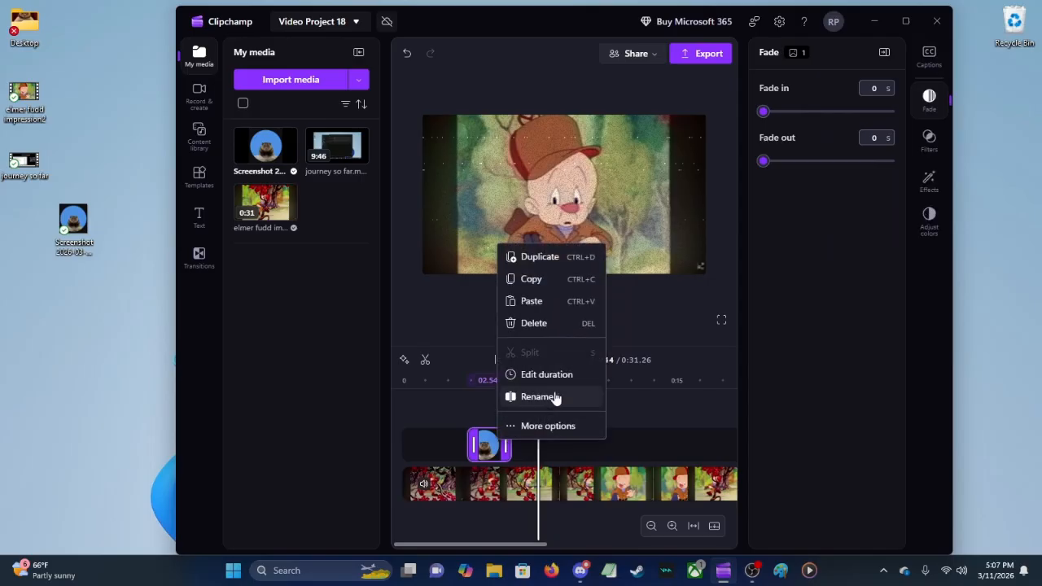
pyautogui.click(549, 326)
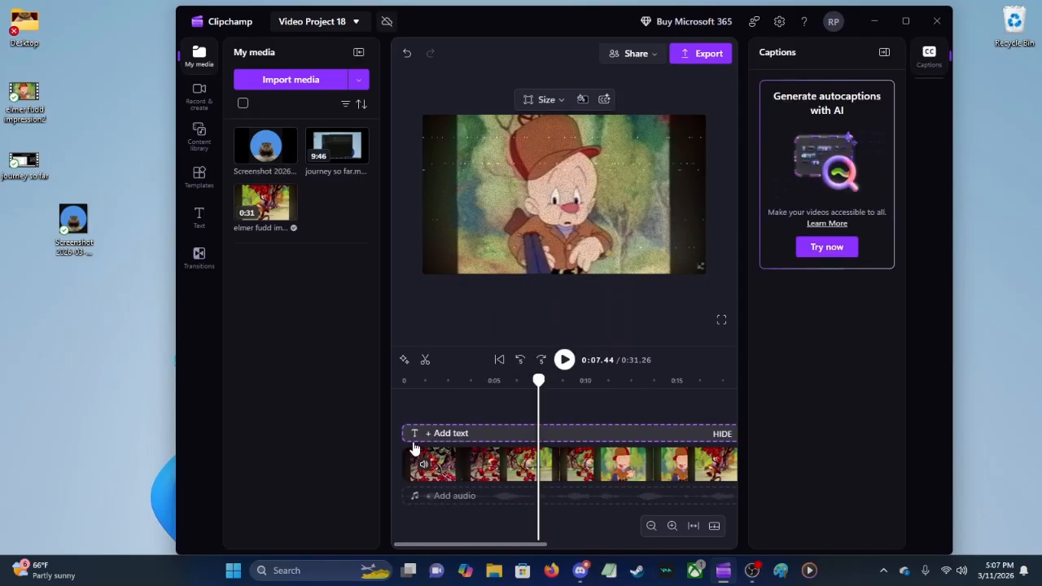
# Step: Play the video from the start to about 0:10 and return the playhead to near the beginning
pyautogui.click(402, 412)
pyautogui.click(565, 366)
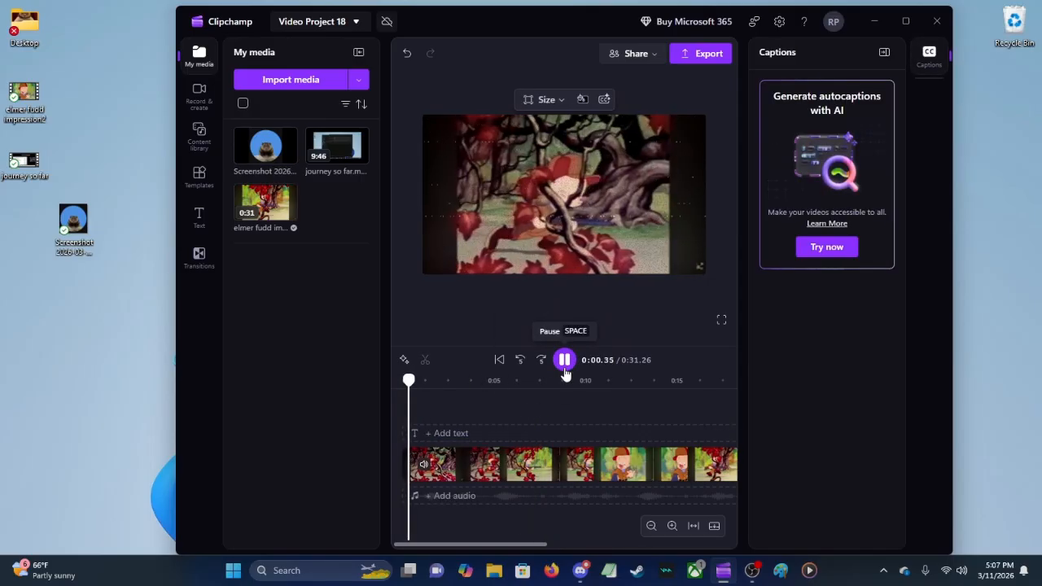
pyautogui.click(782, 27)
pyautogui.click(605, 28)
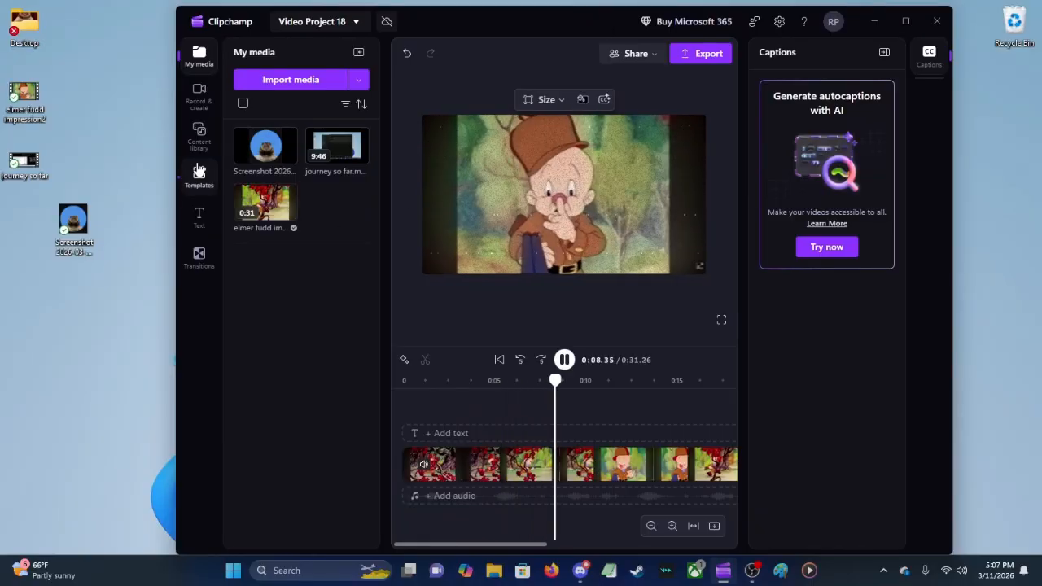
pyautogui.click(564, 360)
pyautogui.click(407, 416)
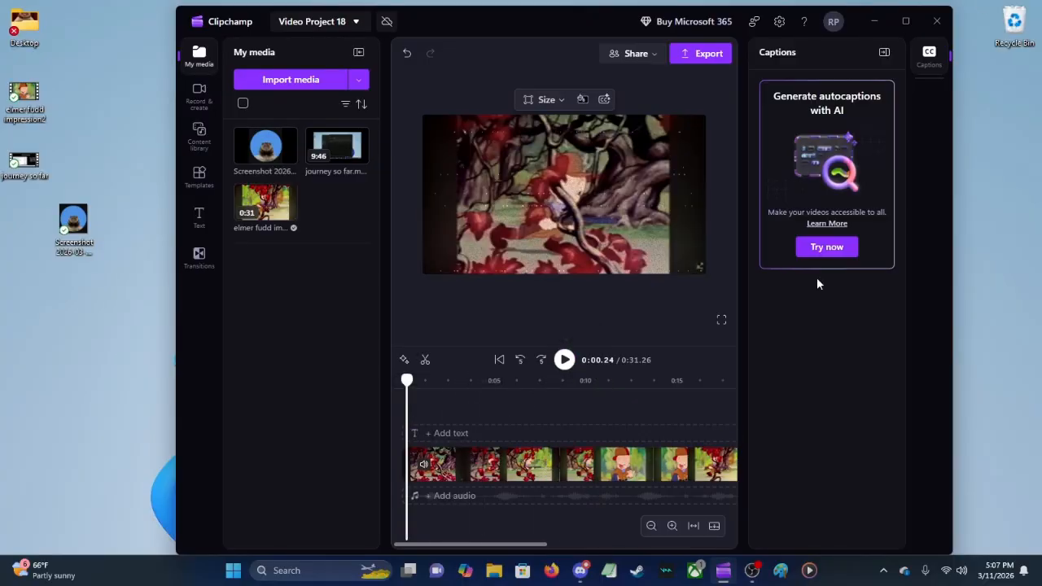
# Step: Maximize the window and trim the end of the elmer fudd impression2.mp4 clip to a length of 4.55 seconds
pyautogui.click(915, 21)
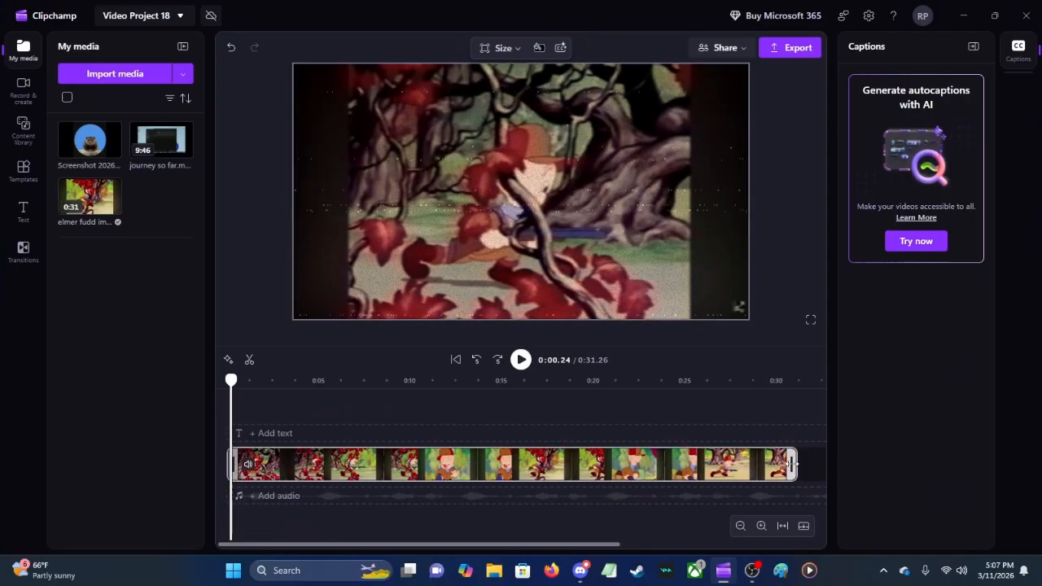
pyautogui.moveTo(795, 464); pyautogui.dragTo(308, 469)
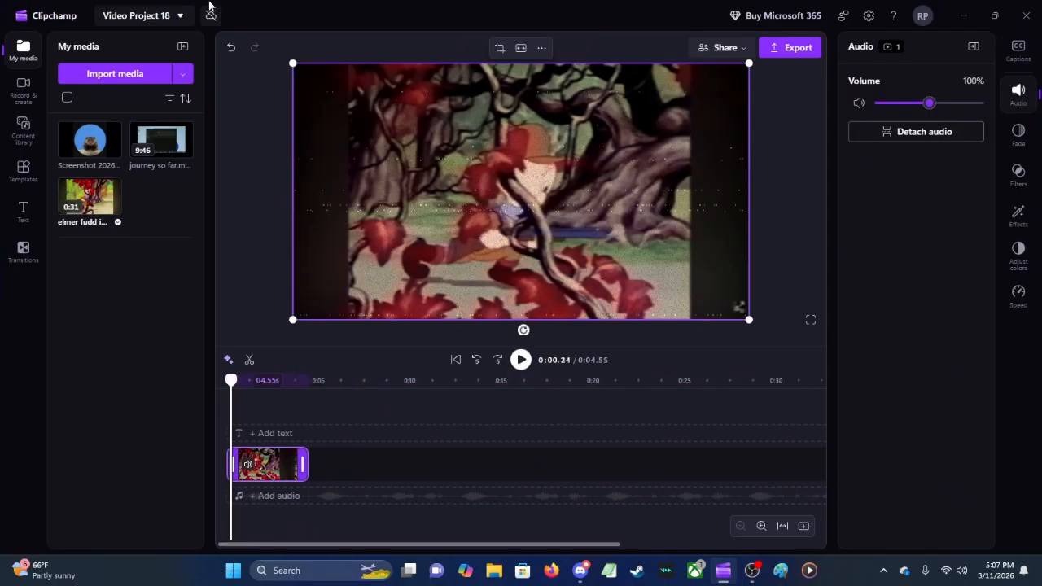
# Step: Add journey so far.mp4 to the timeline right after the elmer fudd clip, on the same track
pyautogui.moveTo(162, 143); pyautogui.dragTo(348, 477)
pyautogui.click(291, 411)
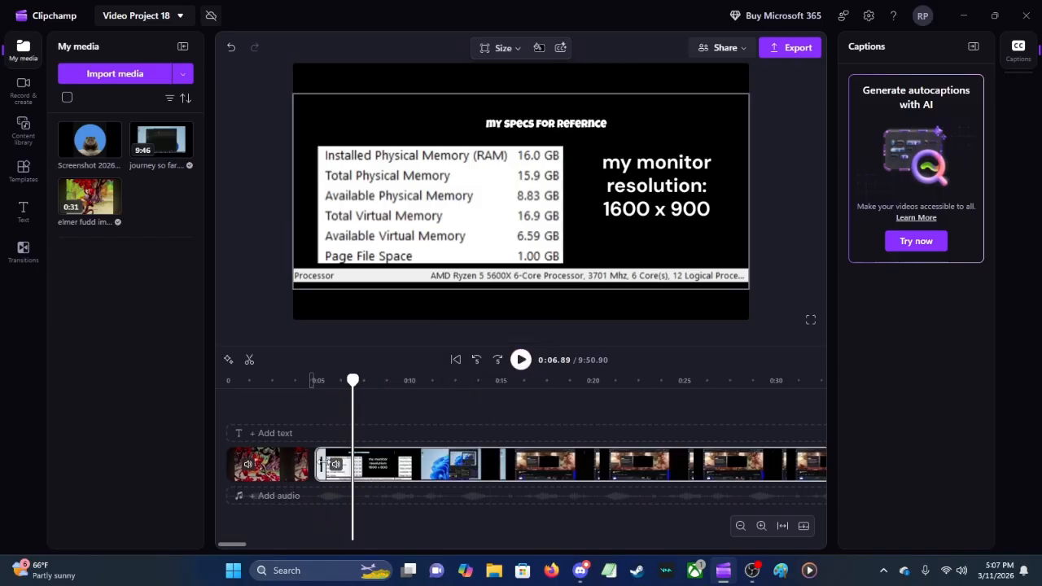
pyautogui.moveTo(320, 471)
pyautogui.mouseDown()
pyautogui.moveTo(412, 471)
pyautogui.moveTo(319, 470)
pyautogui.mouseUp()
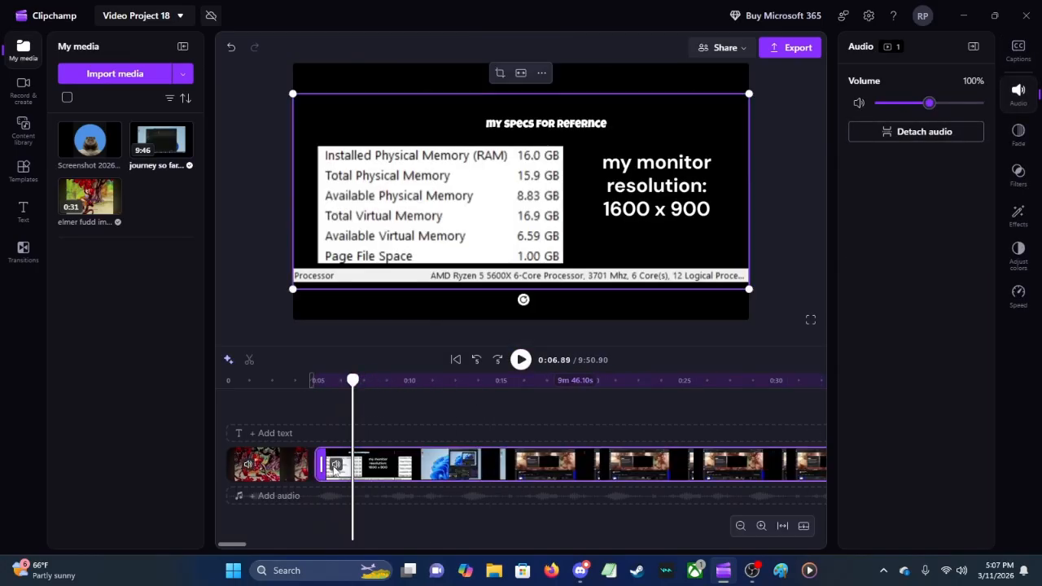
# Step: Shorten the journey so far.mp4 clip from its end to about 50 seconds
pyautogui.click(742, 527)
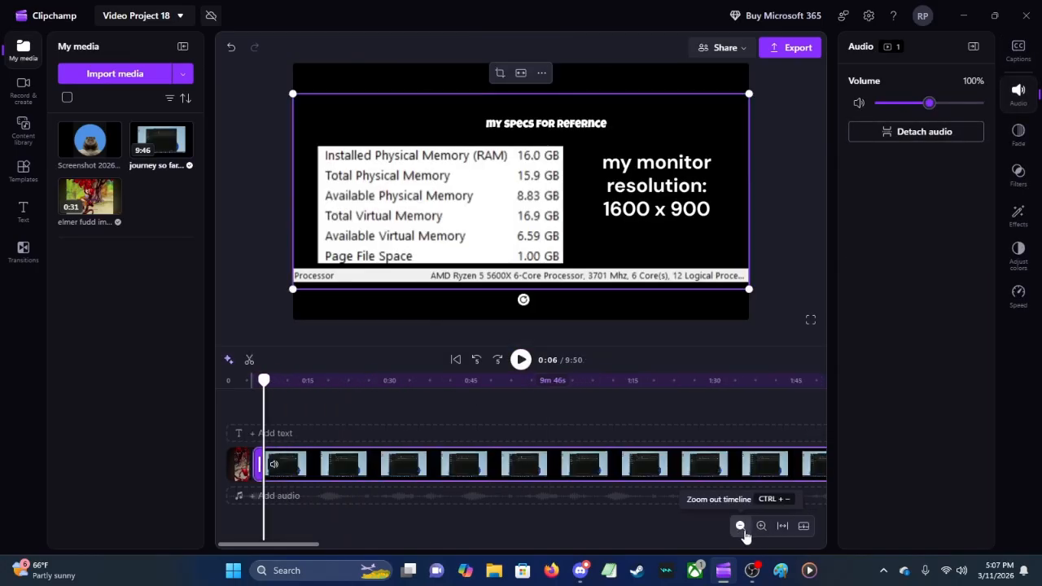
pyautogui.click(741, 526)
pyautogui.click(742, 526)
pyautogui.click(741, 526)
pyautogui.moveTo(519, 465); pyautogui.dragTo(247, 465)
# Step: Trim the end of the journey so far.mp4 clip further, to a length of 3.61 seconds
pyautogui.click(760, 526)
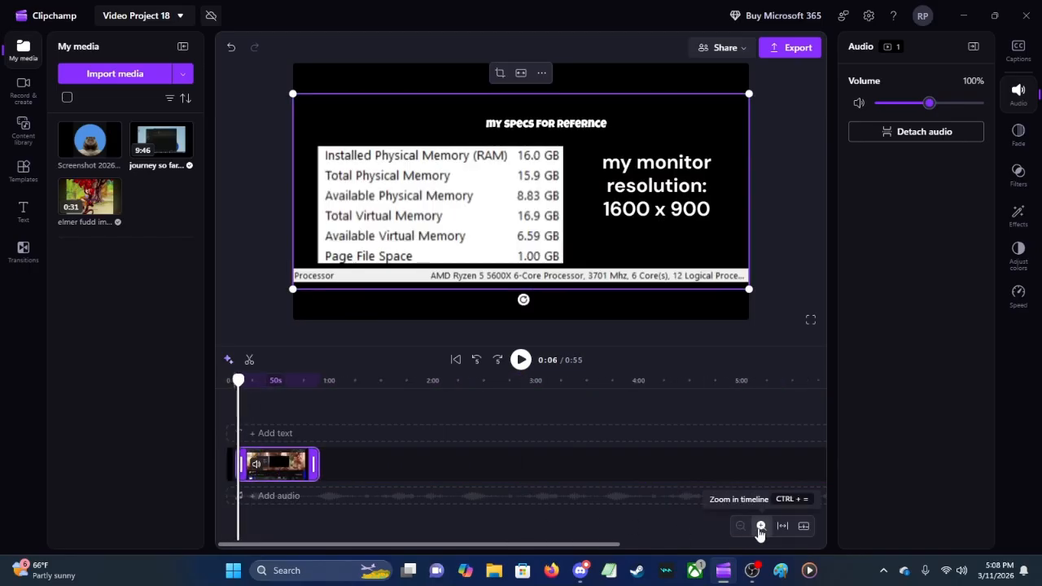
pyautogui.click(761, 526)
pyautogui.click(760, 526)
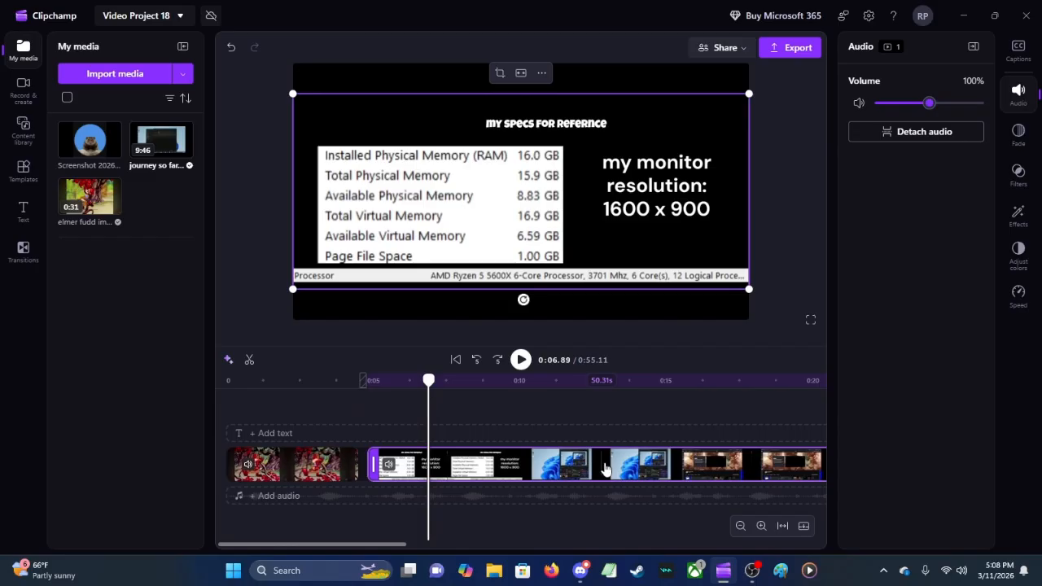
pyautogui.click(741, 527)
pyautogui.click(741, 527)
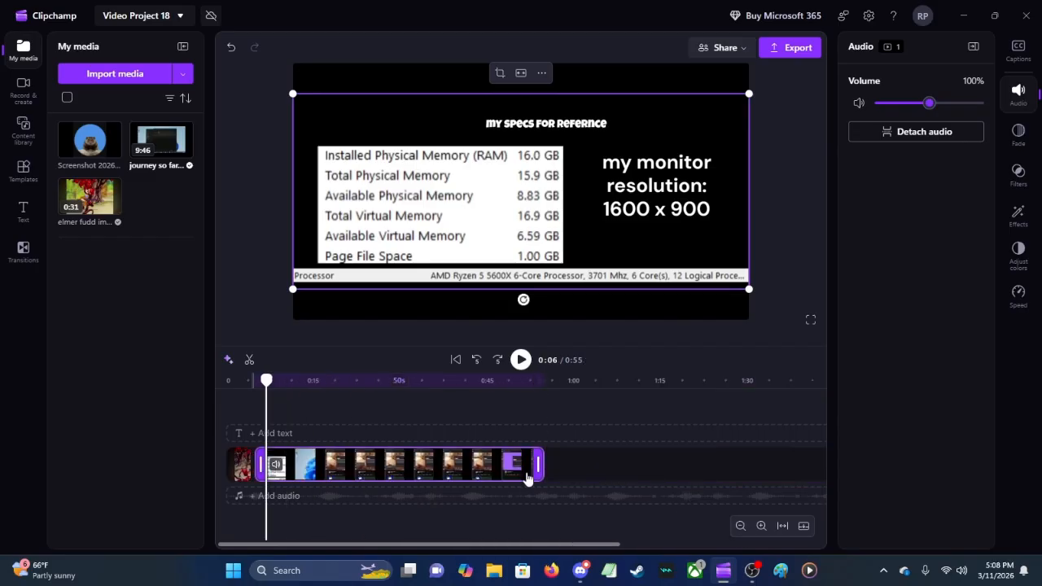
pyautogui.moveTo(537, 465); pyautogui.dragTo(271, 481)
pyautogui.click(760, 526)
pyautogui.click(761, 526)
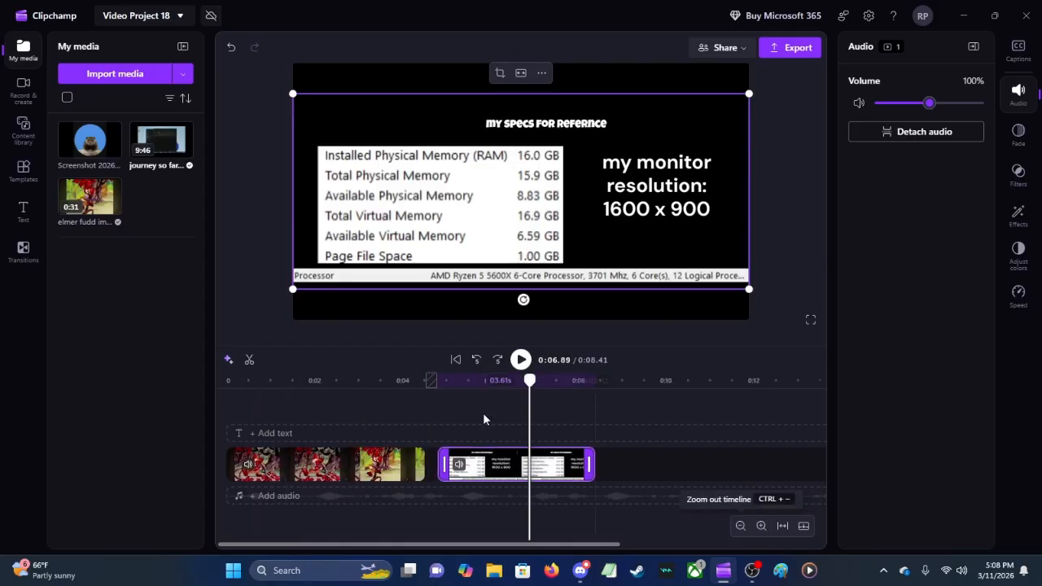
# Step: Play the transition between the two clips several times from about 0:04, then pause just inside the second clip
pyautogui.click(399, 407)
pyautogui.click(521, 359)
pyautogui.click(578, 433)
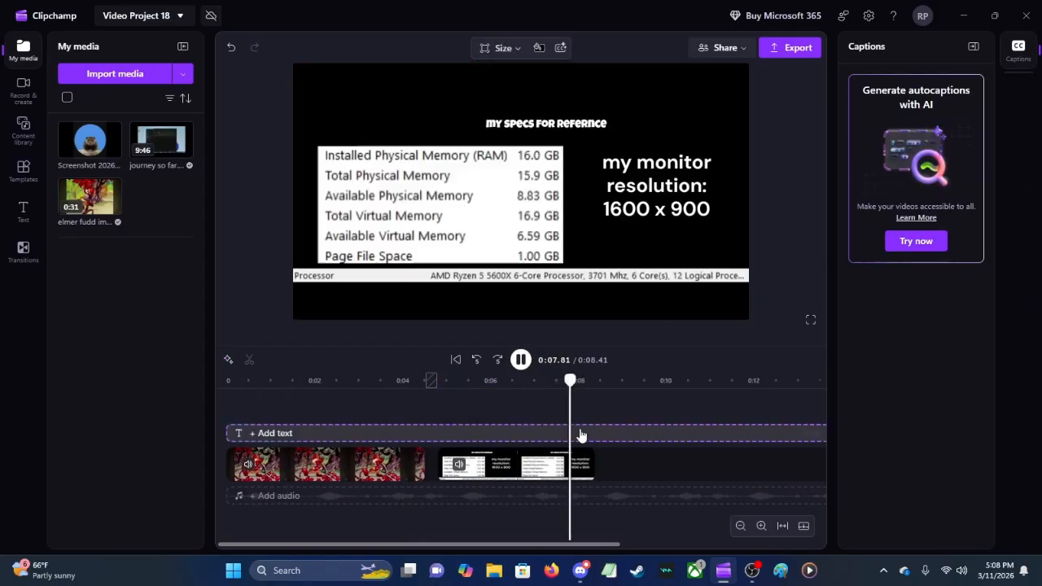
pyautogui.click(391, 413)
pyautogui.click(520, 360)
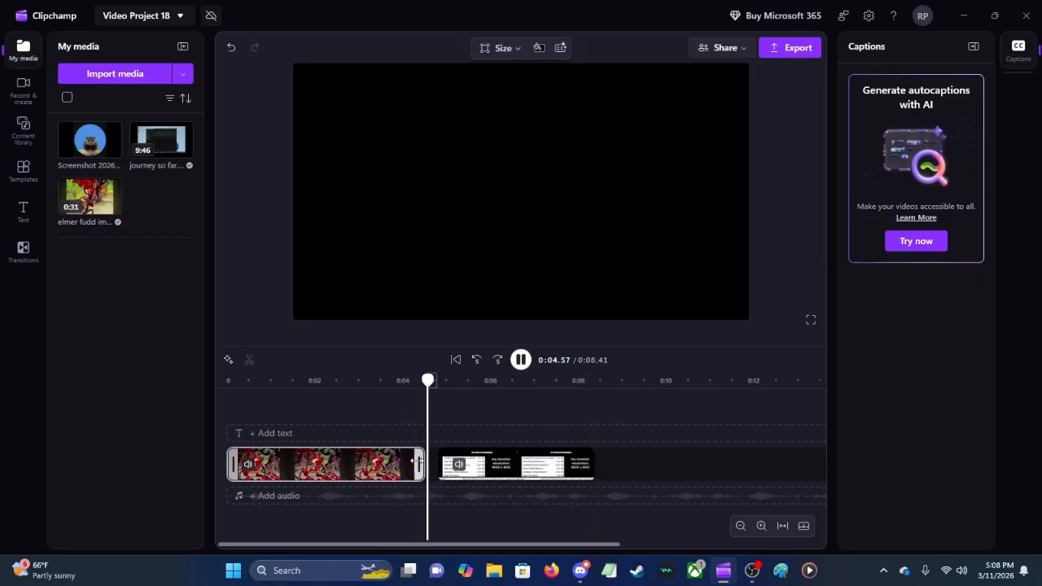
pyautogui.click(408, 383)
pyautogui.click(520, 360)
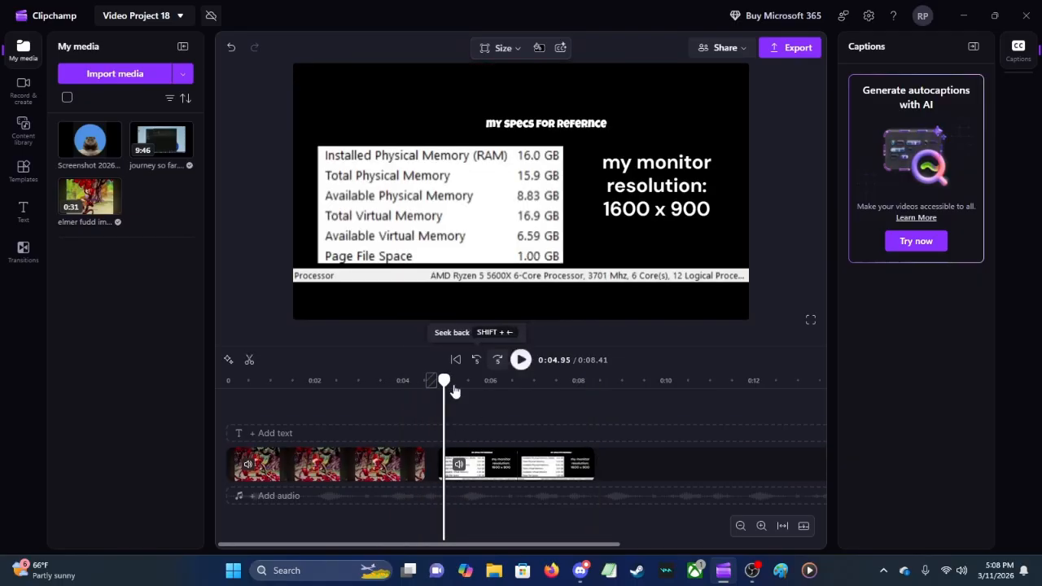
# Step: Copy the elmer fudd clip, paste it at the end of the timeline, and move it directly against the journey so far clip
pyautogui.click(392, 470)
pyautogui.rightClick(391, 470)
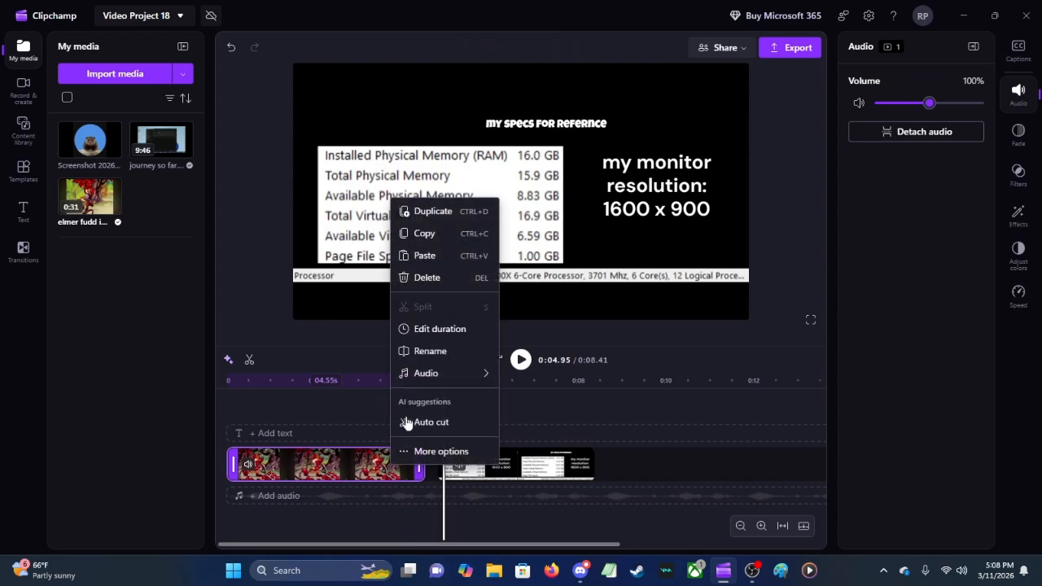
pyautogui.click(430, 234)
pyautogui.rightClick(619, 468)
pyautogui.click(645, 481)
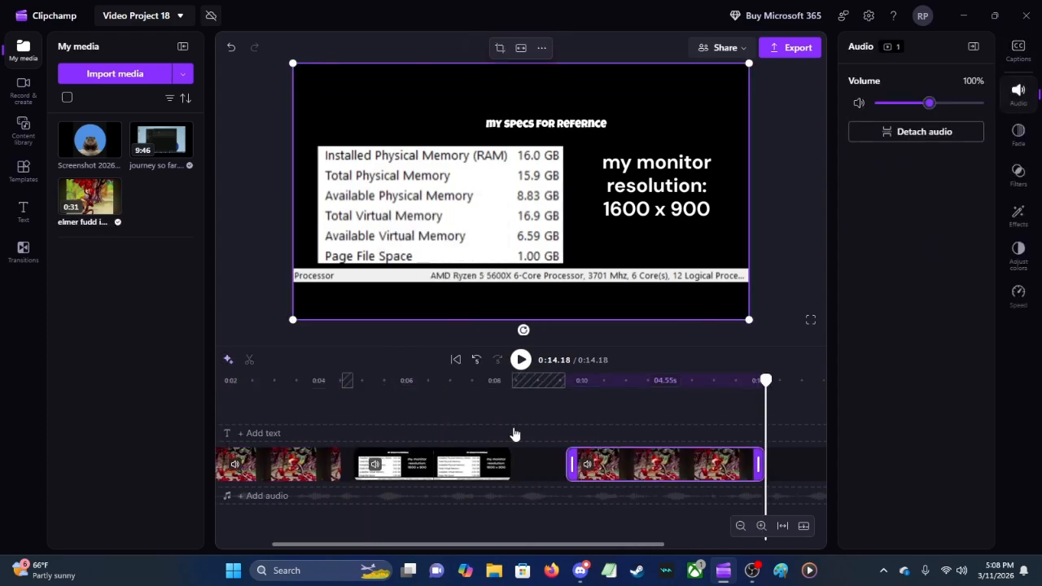
pyautogui.moveTo(625, 467); pyautogui.dragTo(560, 473)
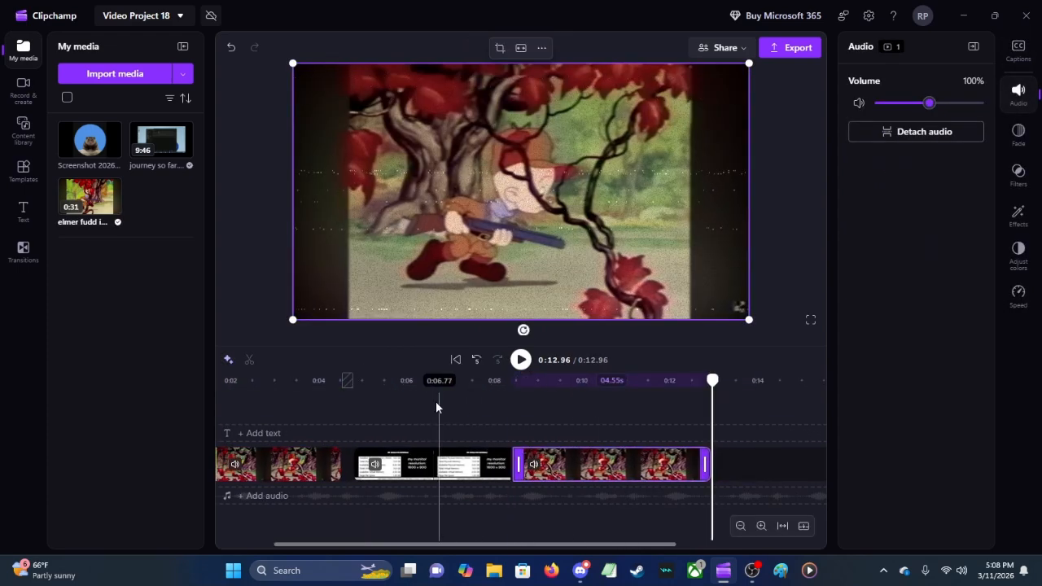
# Step: Play the sequence from about 0:04.35 through the middle clip into the pasted copy
pyautogui.click(334, 429)
pyautogui.click(521, 360)
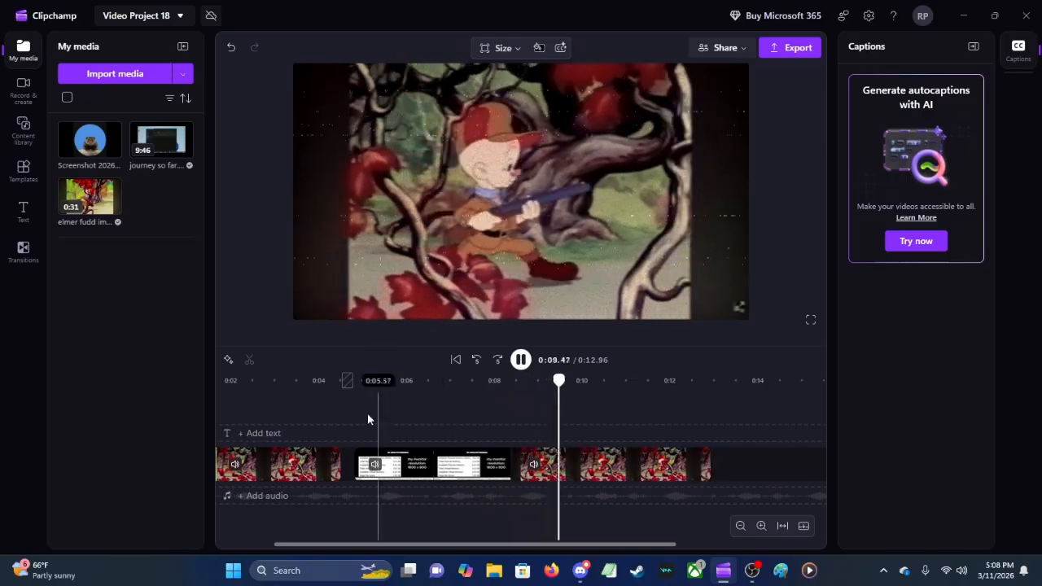
# Step: Replay the edited sequence from its beginning and pause at about 0:01
pyautogui.click(227, 422)
pyautogui.moveTo(539, 545); pyautogui.dragTo(392, 547)
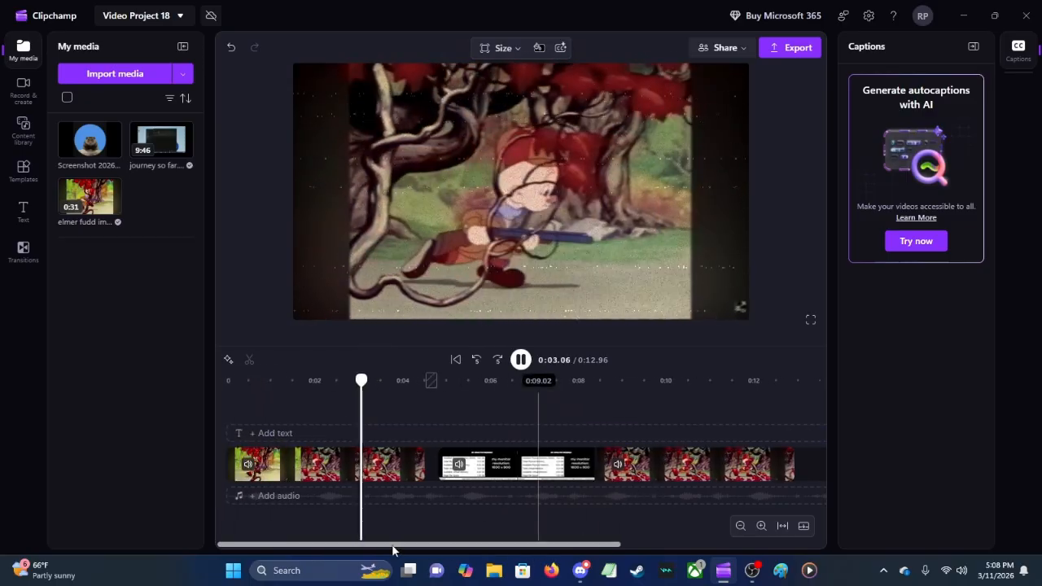
pyautogui.click(234, 413)
pyautogui.click(516, 364)
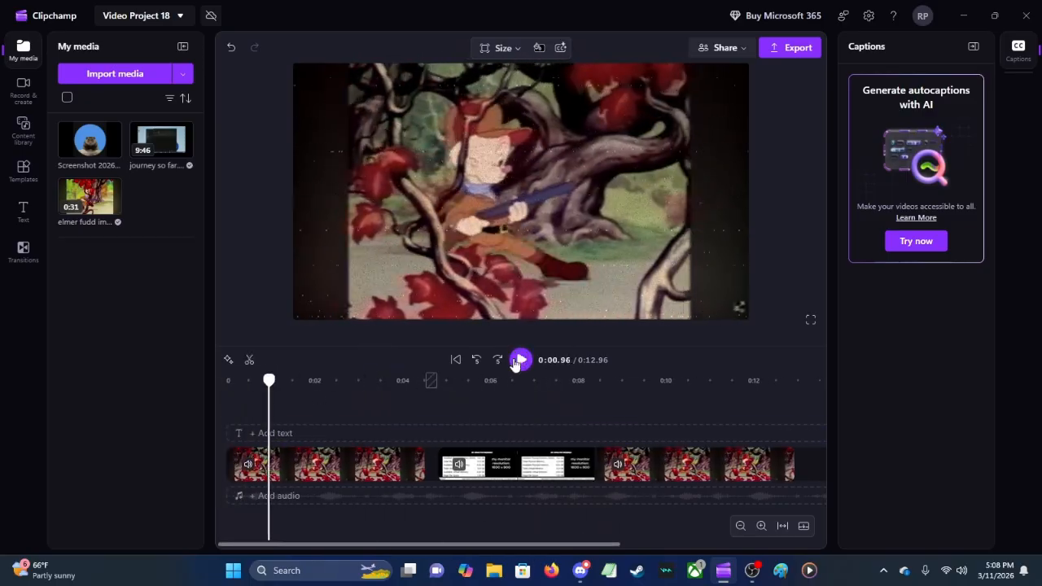
# Step: Add a square shape from the content library at about 0:01 on the timeline, then preview it over the video
pyautogui.click(34, 137)
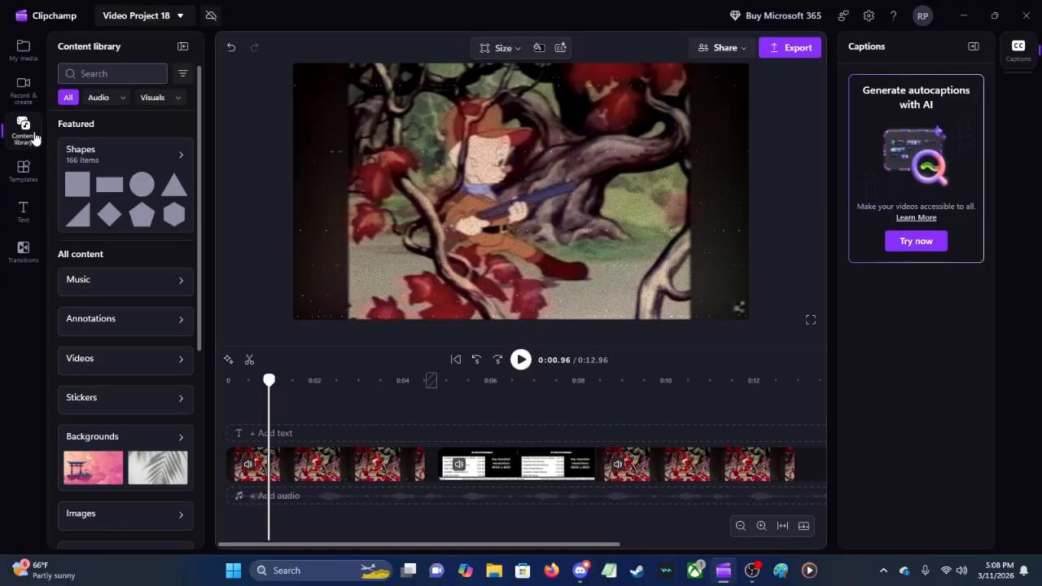
pyautogui.click(79, 189)
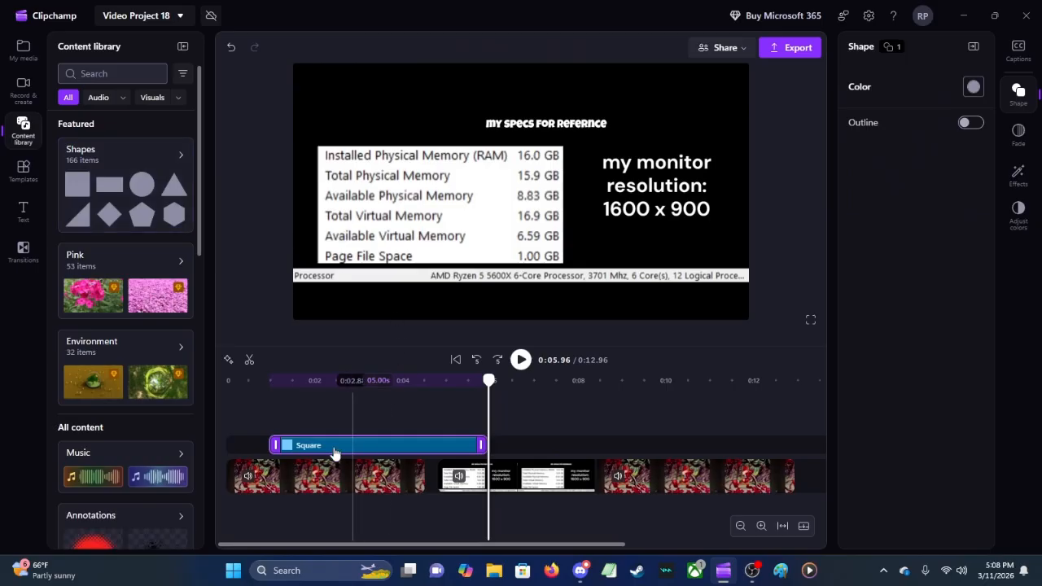
pyautogui.click(269, 430)
pyautogui.click(521, 359)
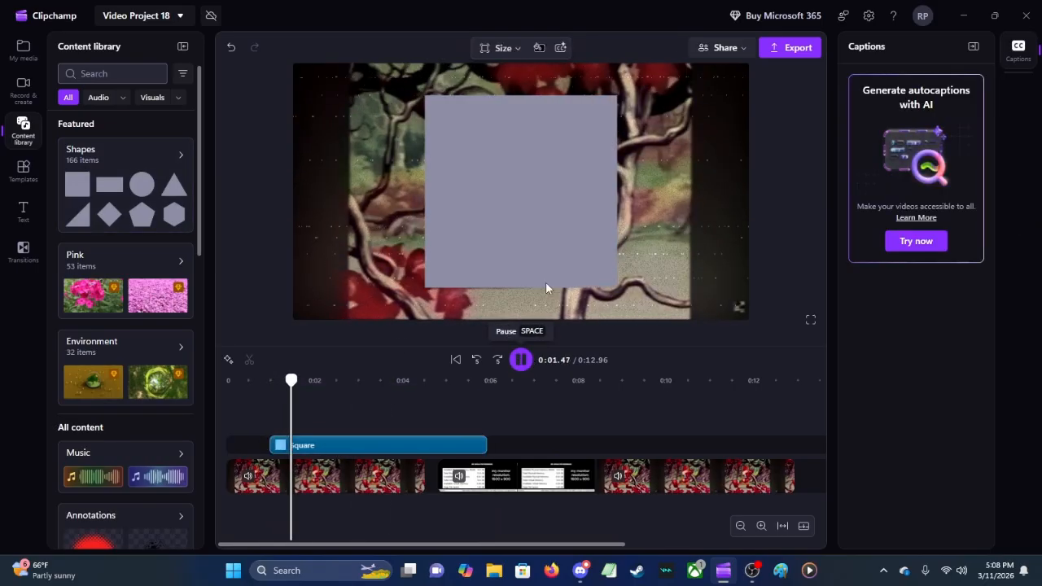
pyautogui.click(520, 359)
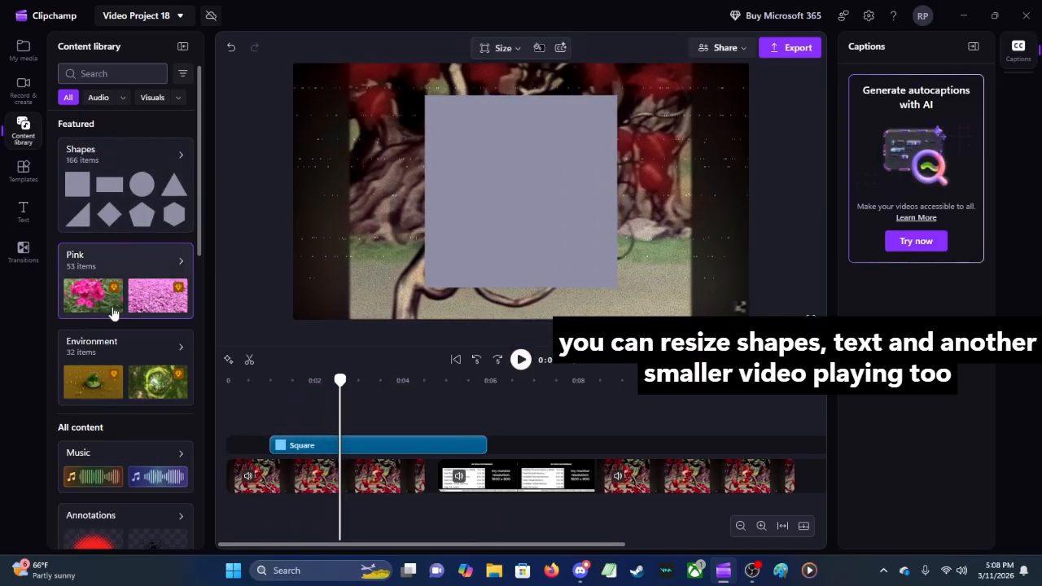
# Step: Browse the content library's audio and open the featured Outdoor Dining (60 Sec) collection
pyautogui.click(151, 98)
pyautogui.click(98, 97)
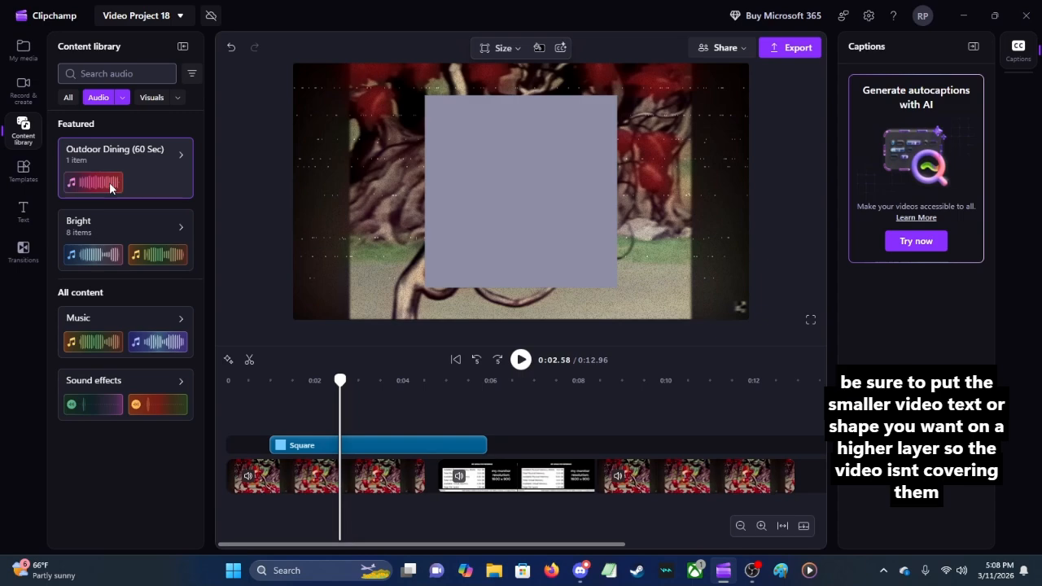
pyautogui.click(110, 183)
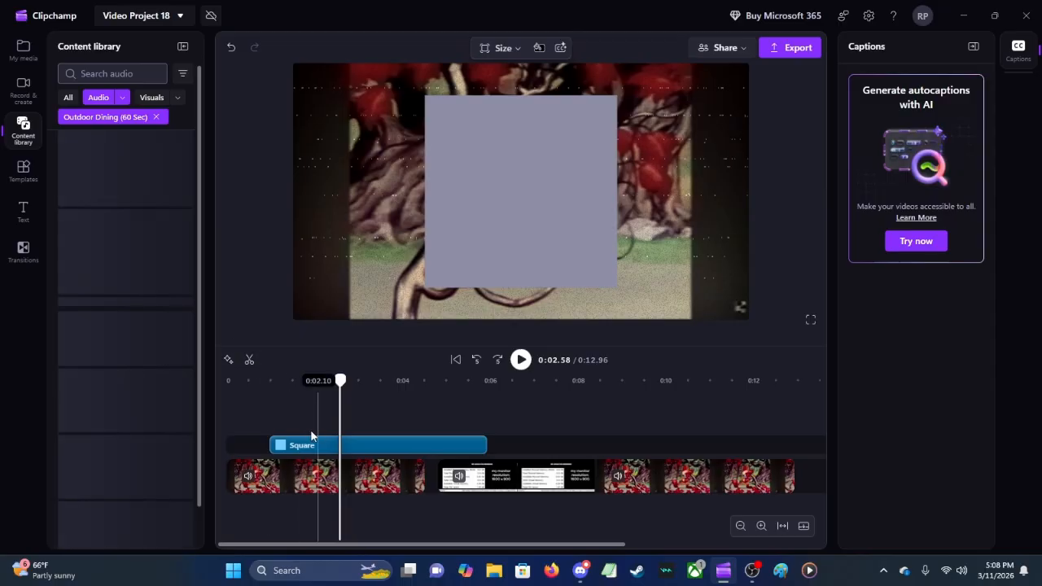
# Step: Replay the start of the square overlay from about 0:01, then return the playhead to just before the shape and stop
pyautogui.click(272, 413)
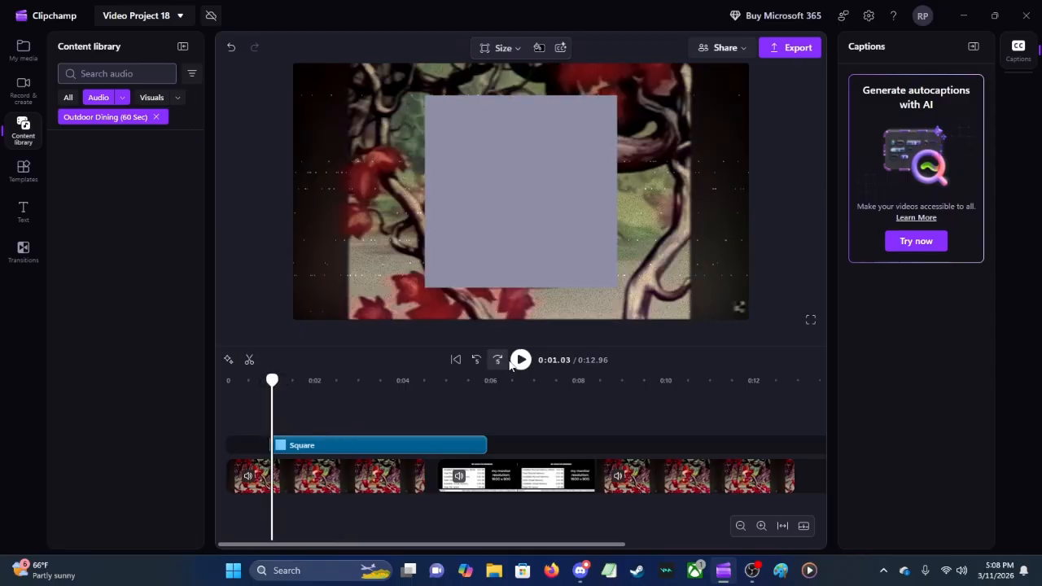
pyautogui.click(520, 360)
pyautogui.click(259, 420)
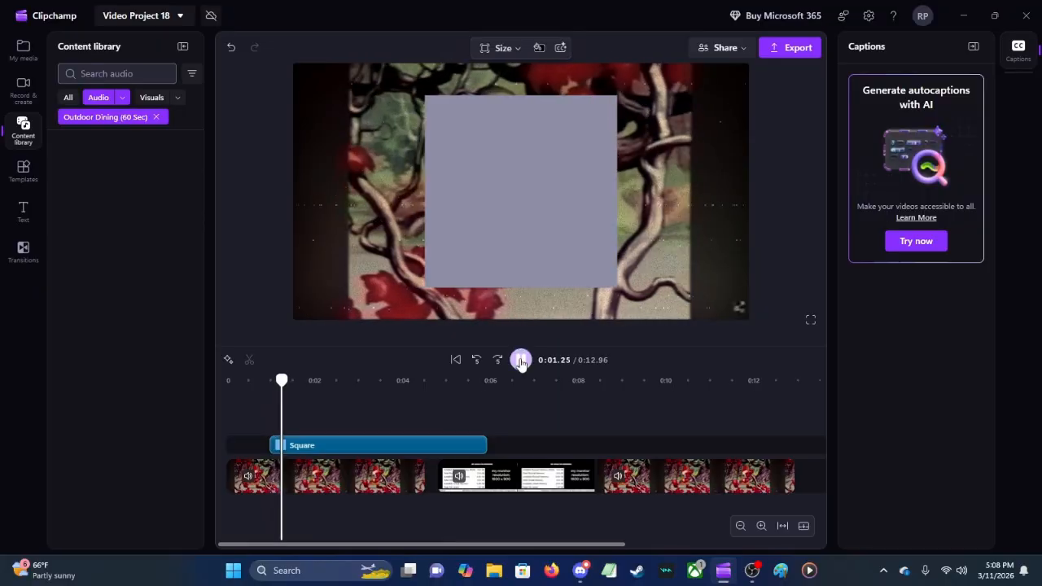
pyautogui.click(258, 415)
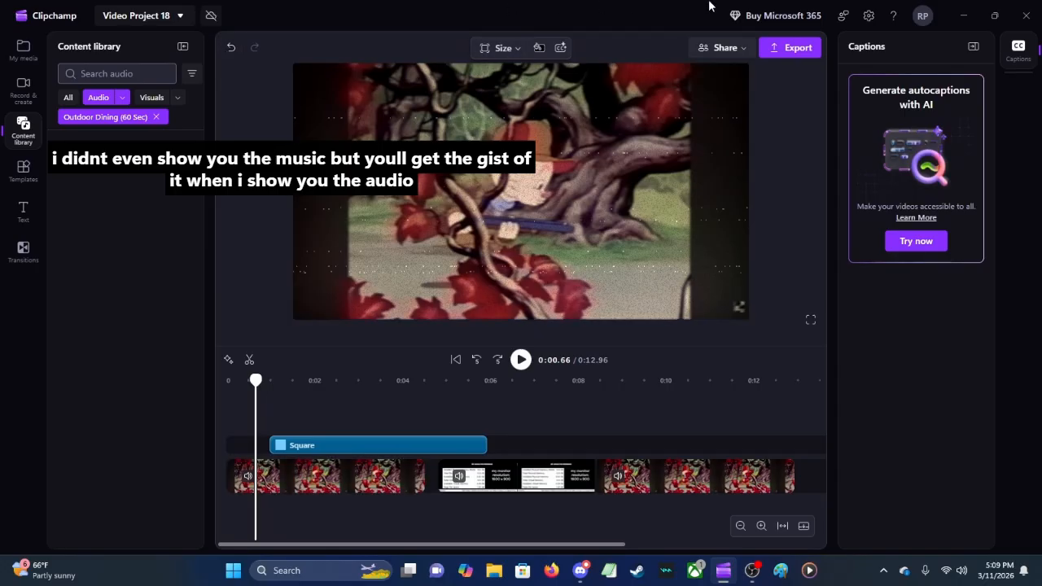
# Step: Leave Video Project 18 for the home page, continuing without backup, and view the saved videos
pyautogui.click(186, 18)
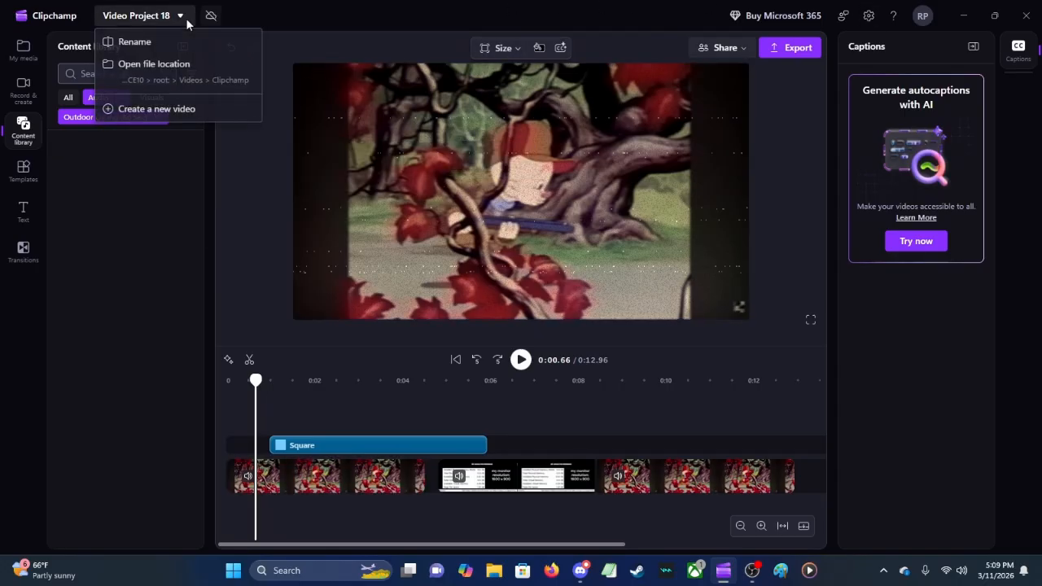
pyautogui.click(186, 18)
pyautogui.click(61, 17)
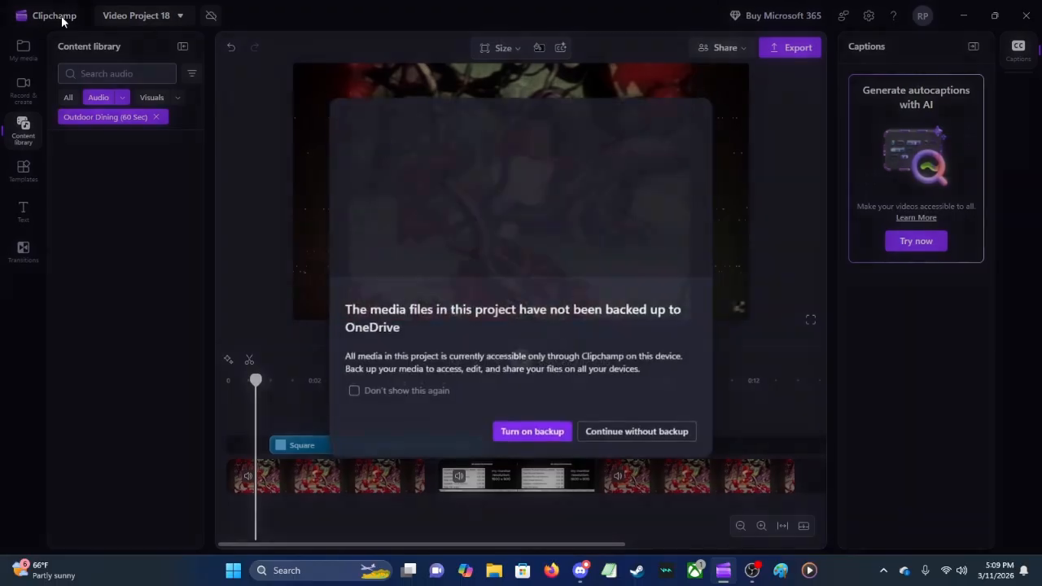
pyautogui.click(624, 440)
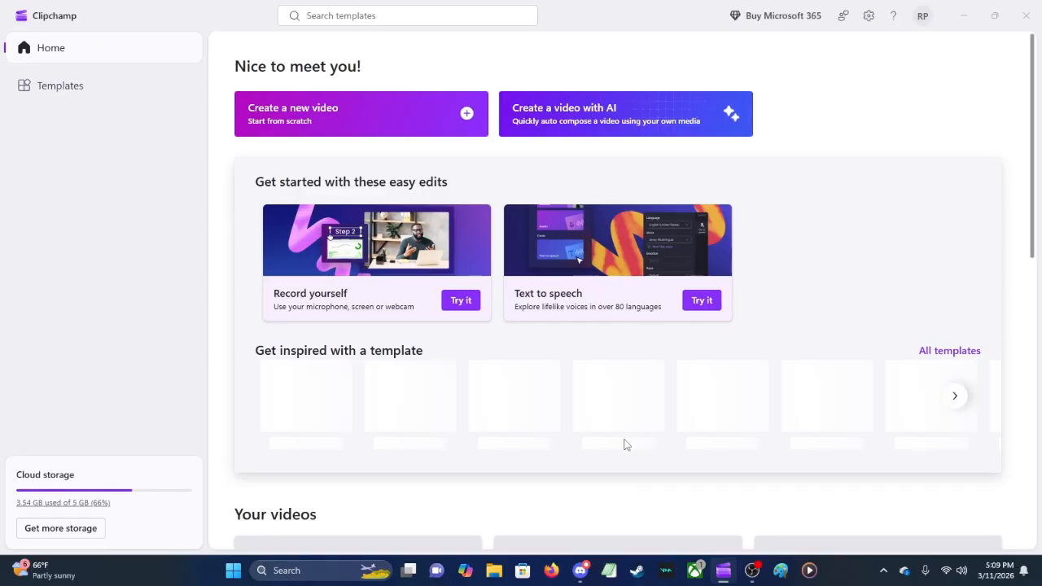
pyautogui.scroll(-5, 570, 431)
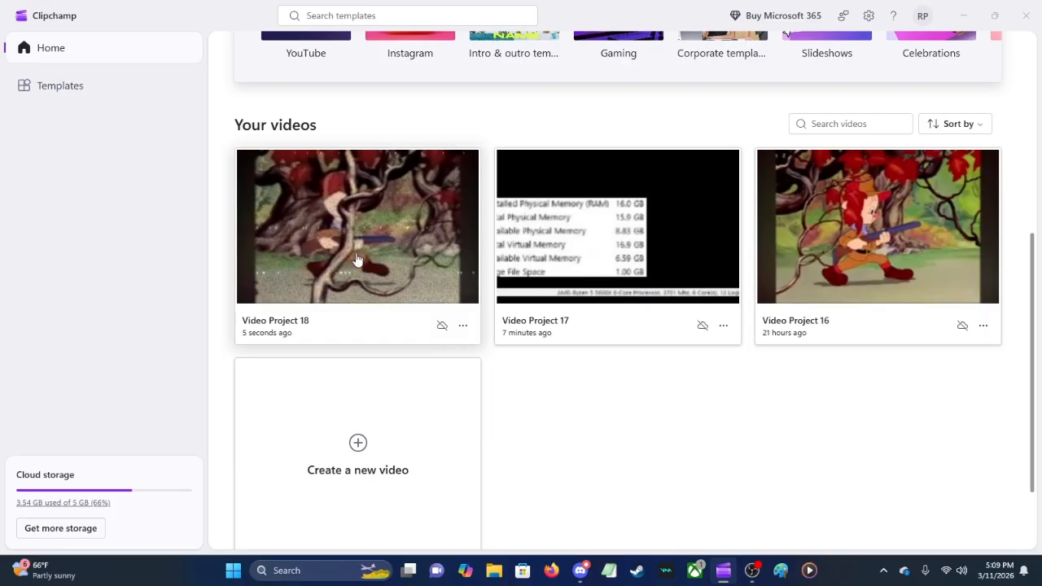
# Step: Close and relaunch Clipchamp, then open Video Project 16 from the saved videos
pyautogui.click(1039, 4)
pyautogui.click(724, 577)
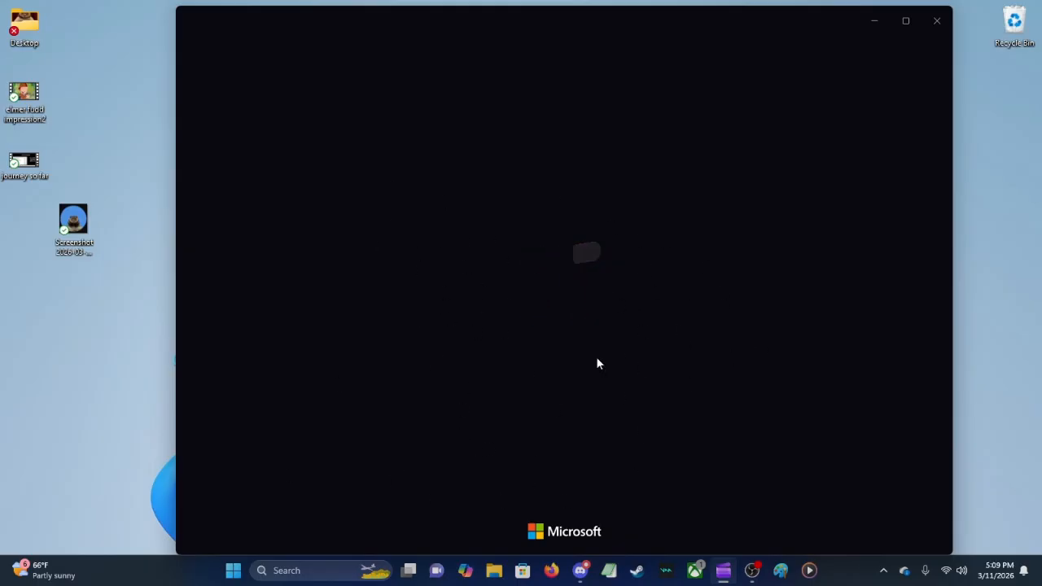
pyautogui.scroll(-10, 505, 272)
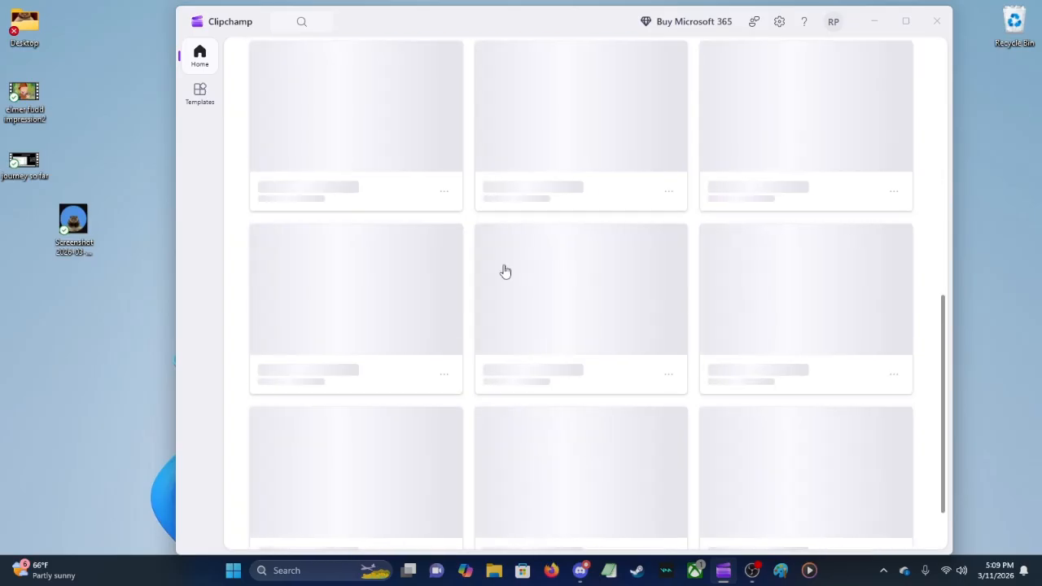
pyautogui.scroll(2, 492, 367)
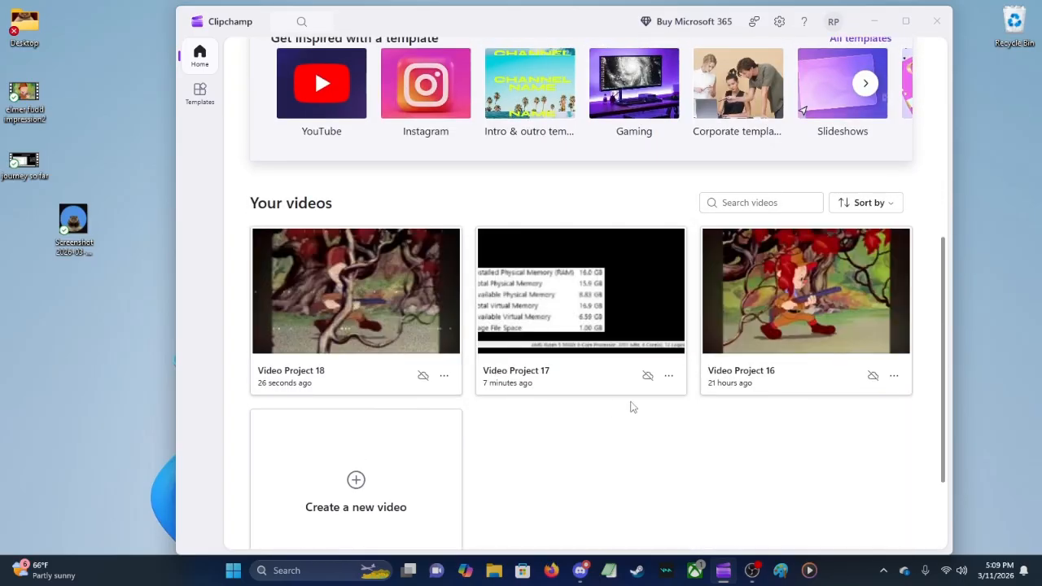
pyautogui.scroll(3, 561, 428)
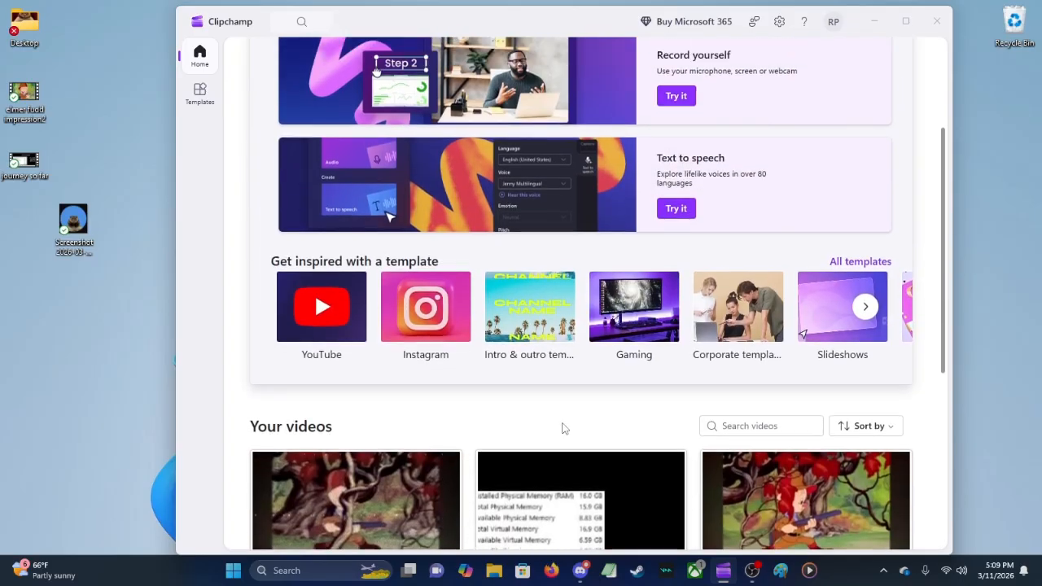
pyautogui.scroll(-2, 526, 440)
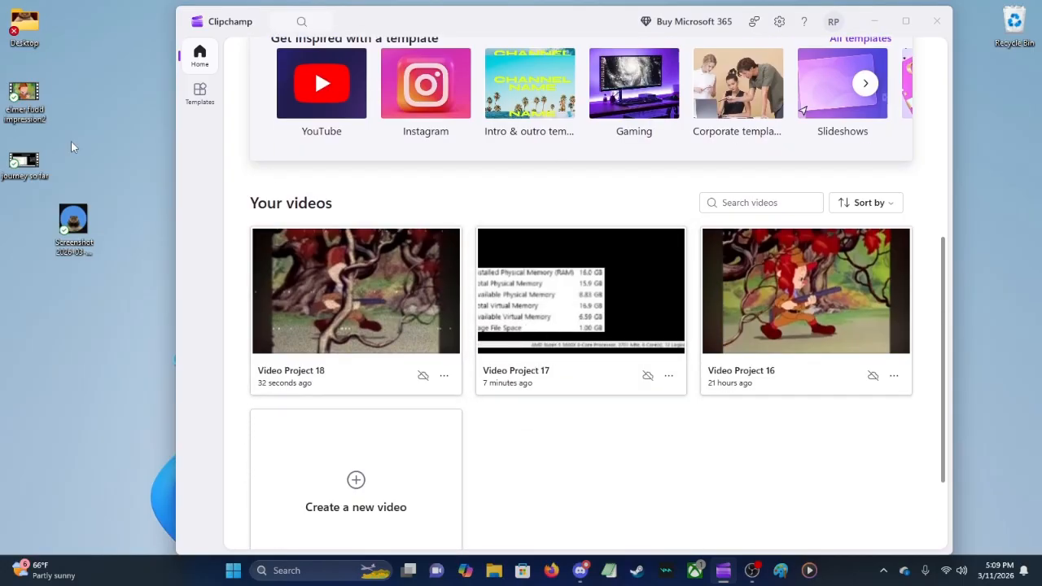
pyautogui.click(763, 318)
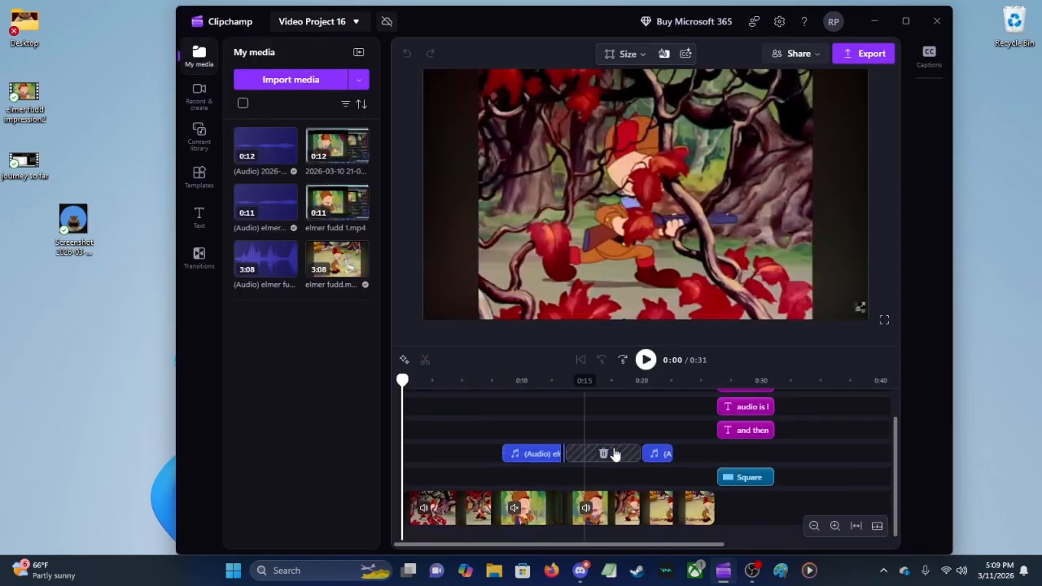
# Step: Inspect the clips and text layers, then play the project from about 0:07, just before the first separate audio clip
pyautogui.click(547, 505)
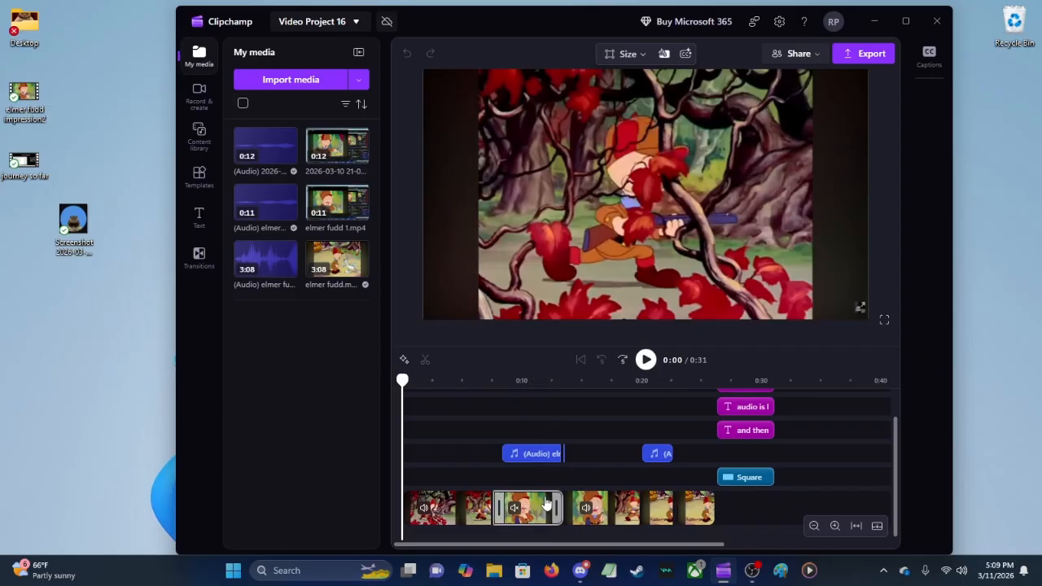
pyautogui.click(733, 407)
pyautogui.scroll(1, 727, 434)
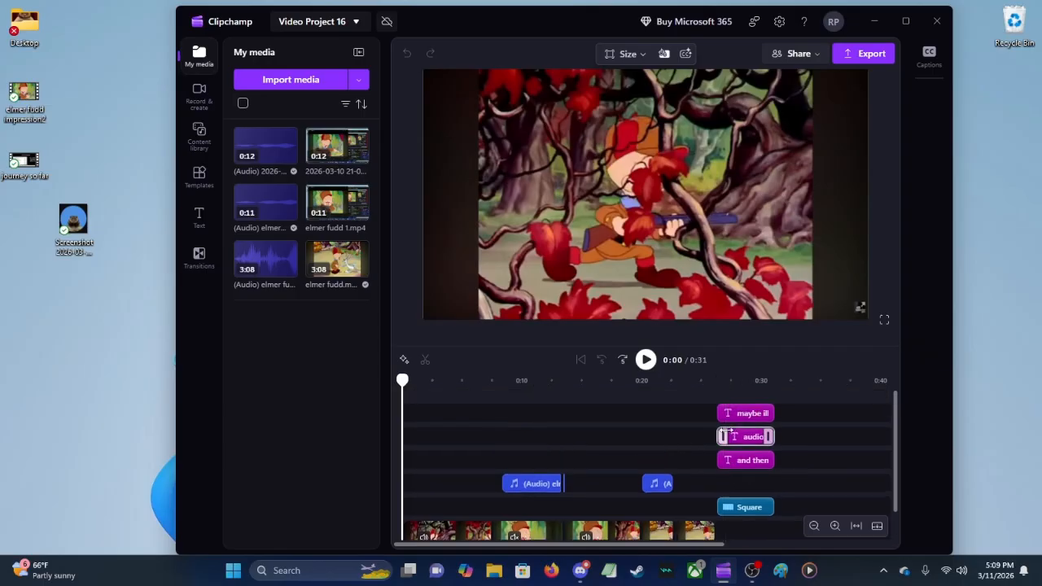
pyautogui.click(499, 437)
pyautogui.press('space')
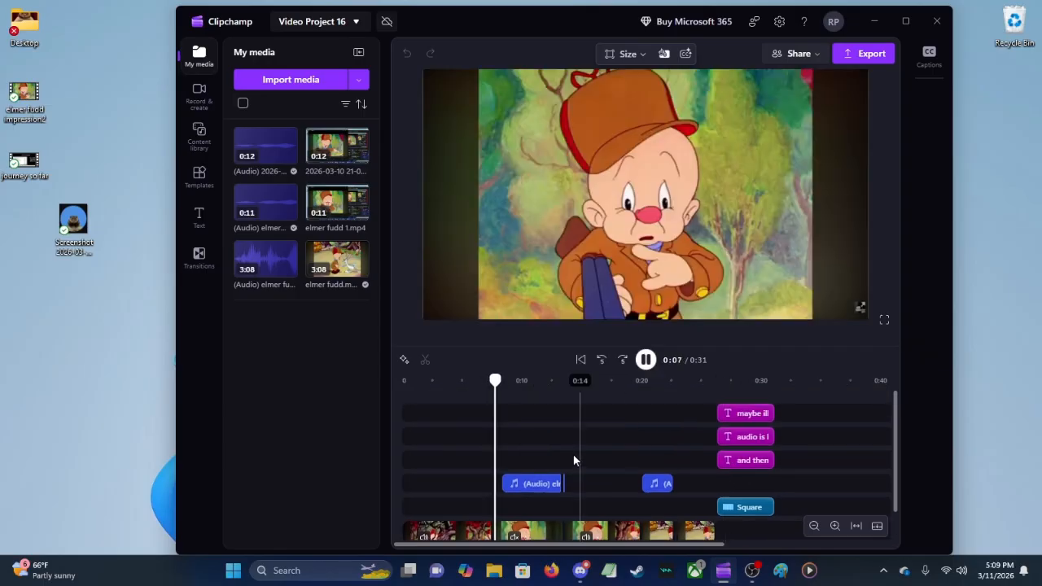
pyautogui.click(493, 441)
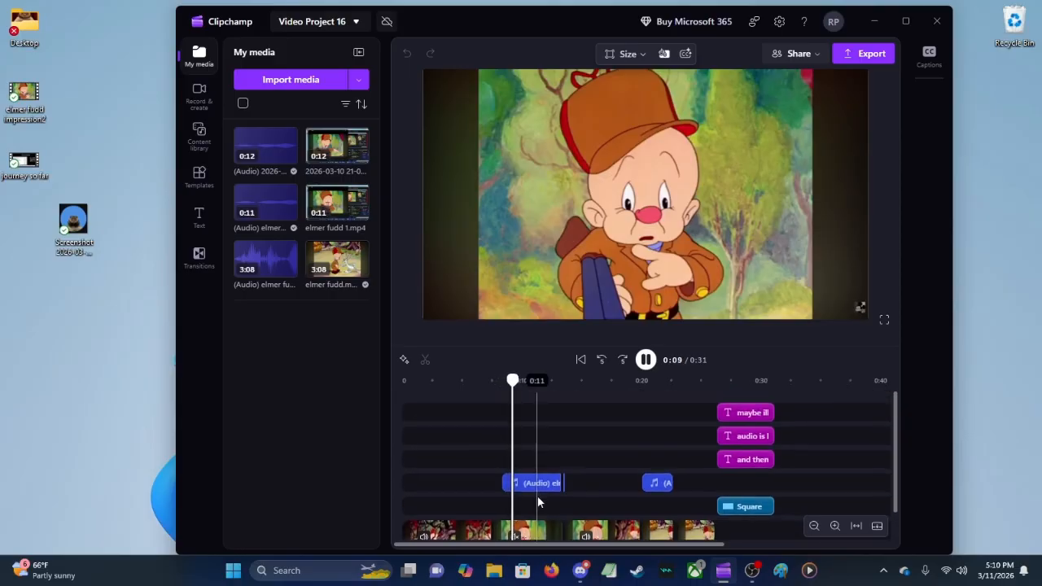
# Step: Replay the muted second elmer fudd.mp4 clip with its separate audio several times, then stop at about 0:07
pyautogui.scroll(-1, 537, 502)
pyautogui.click(509, 505)
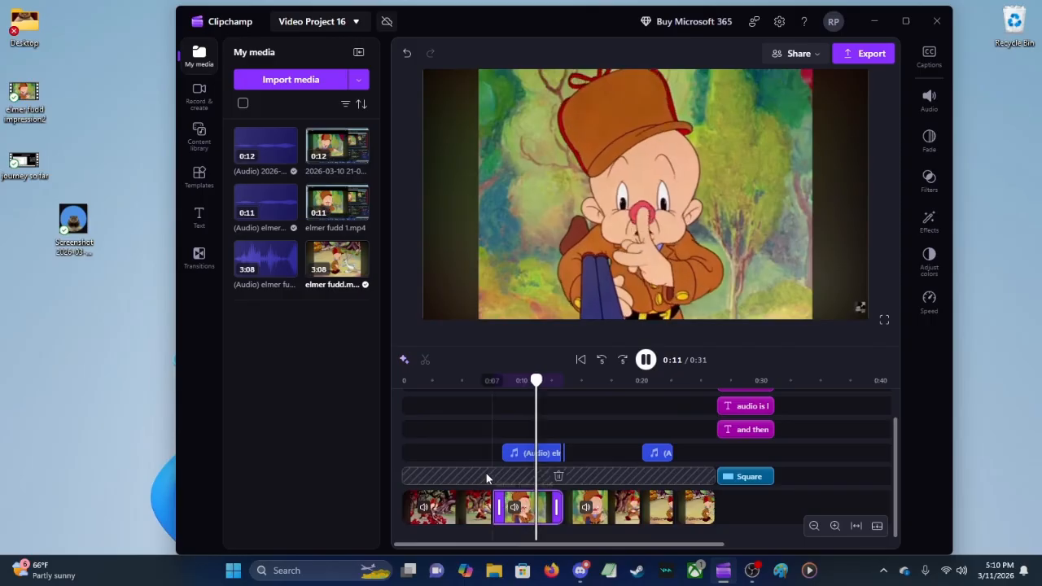
pyautogui.click(487, 462)
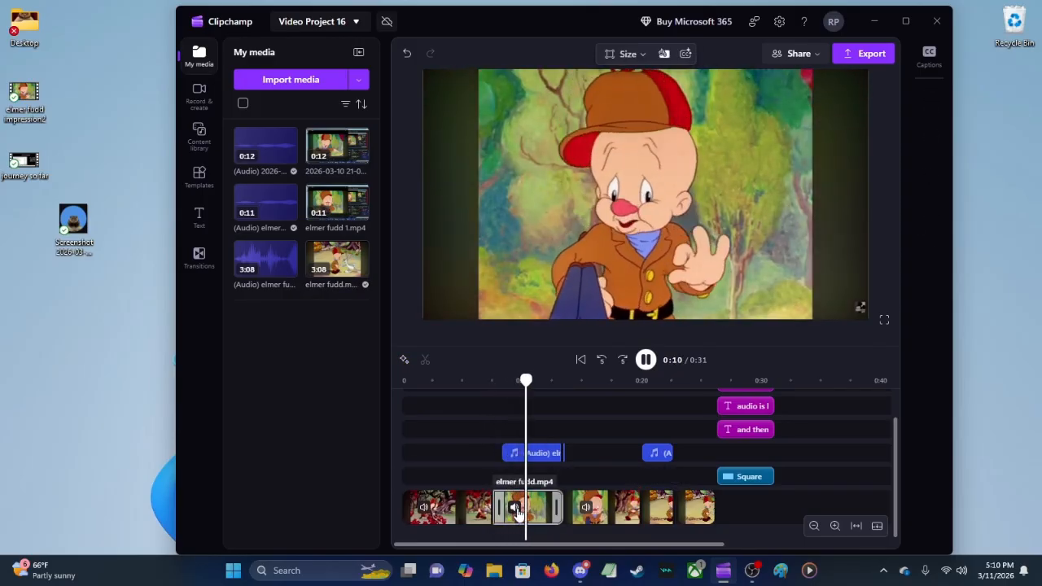
pyautogui.click(471, 463)
pyautogui.click(521, 460)
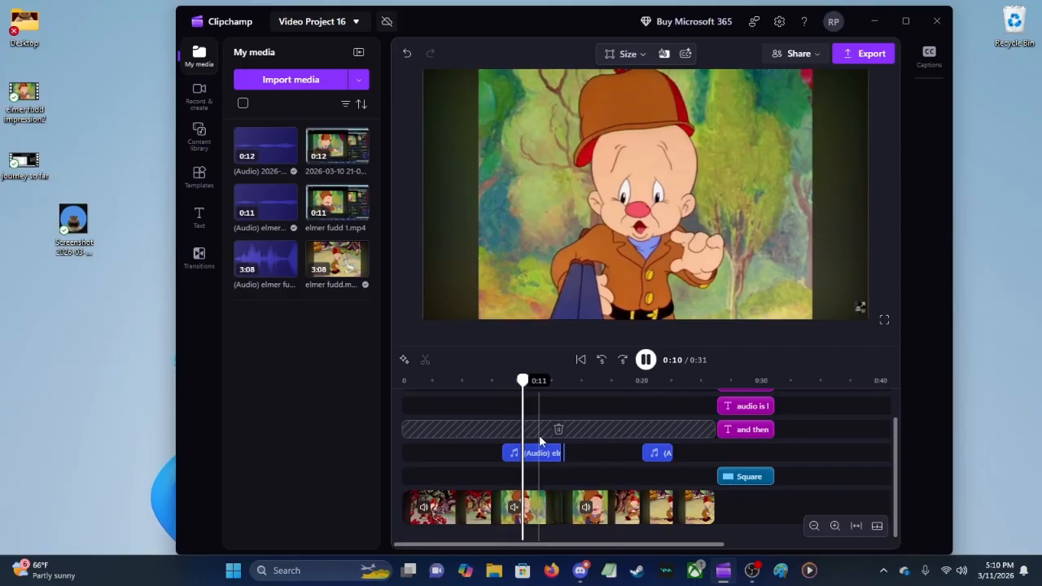
pyautogui.click(534, 454)
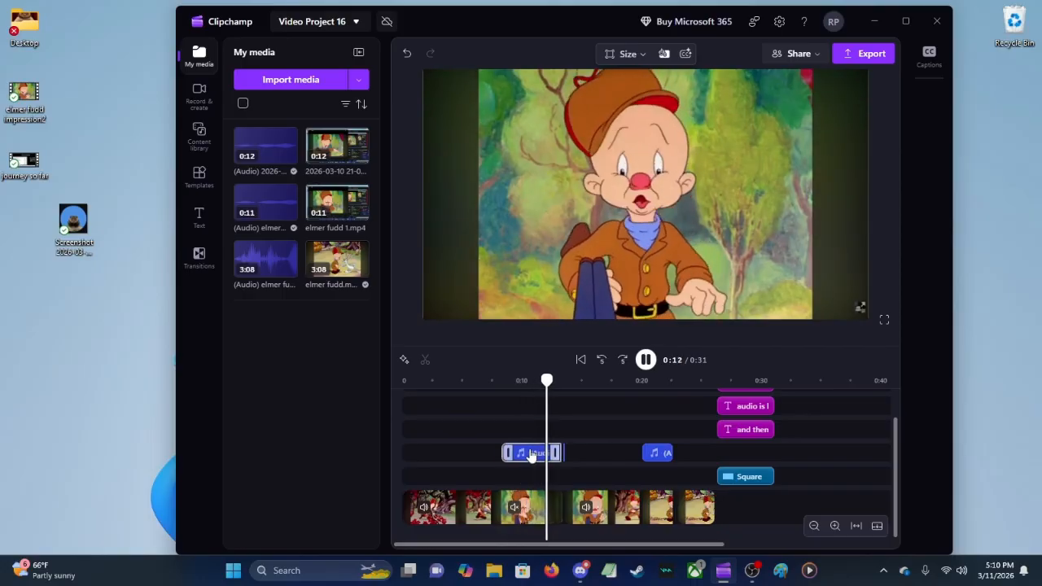
pyautogui.click(484, 430)
pyautogui.click(645, 360)
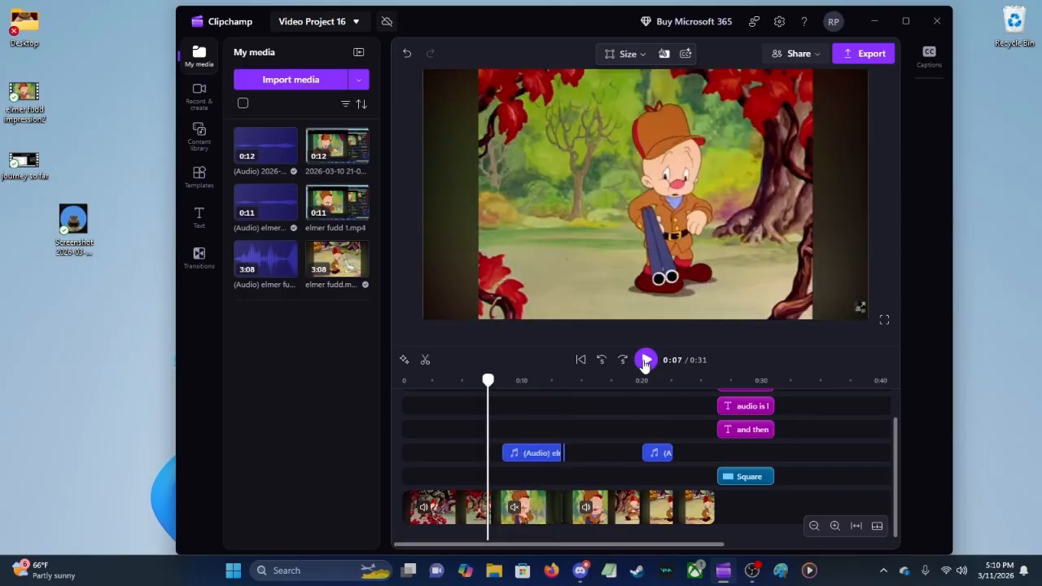
# Step: Record a microphone audio clip about 2 seconds long and save it into the project
pyautogui.click(189, 91)
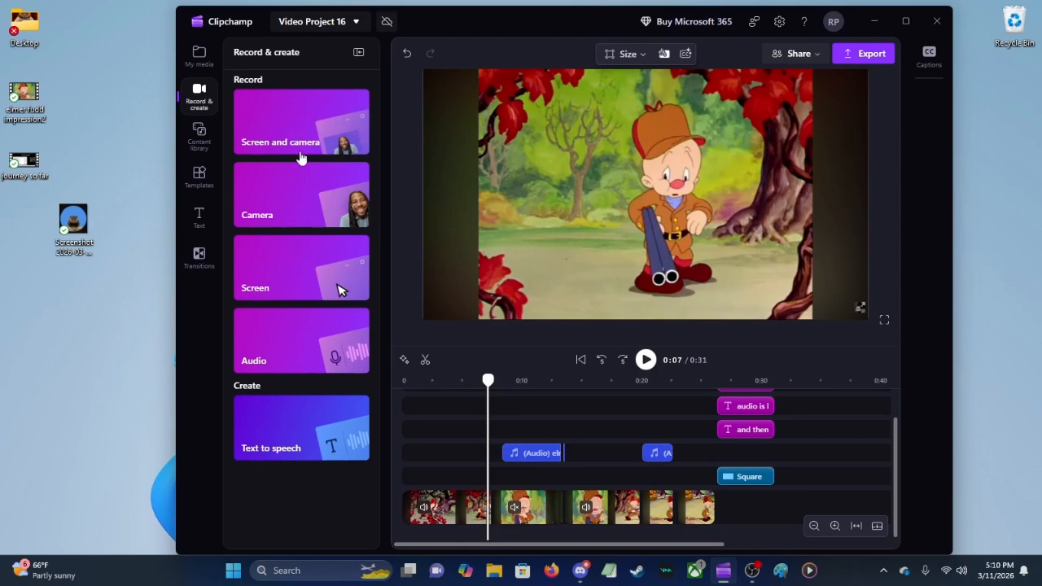
pyautogui.click(297, 359)
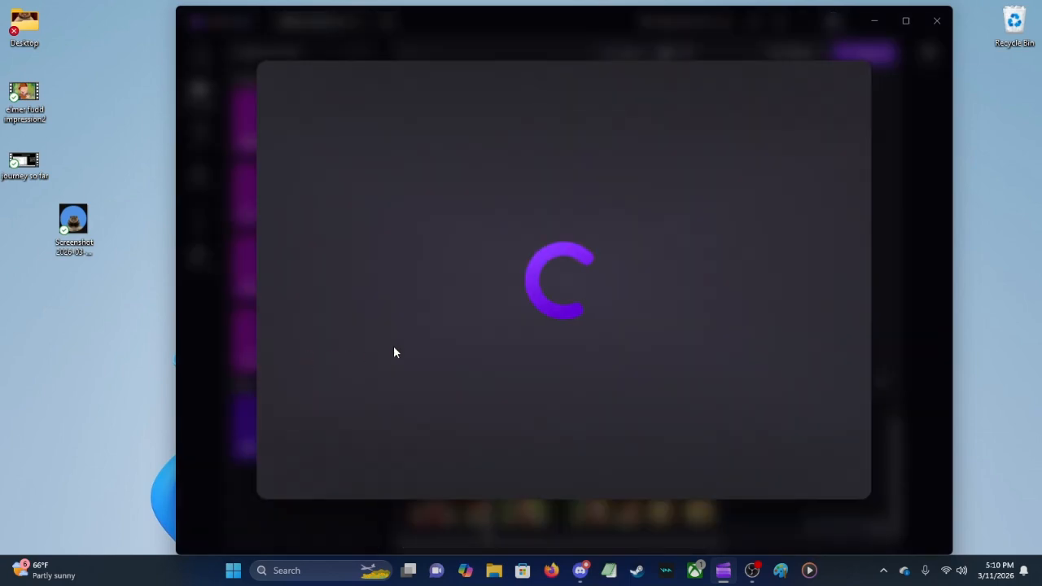
pyautogui.click(581, 403)
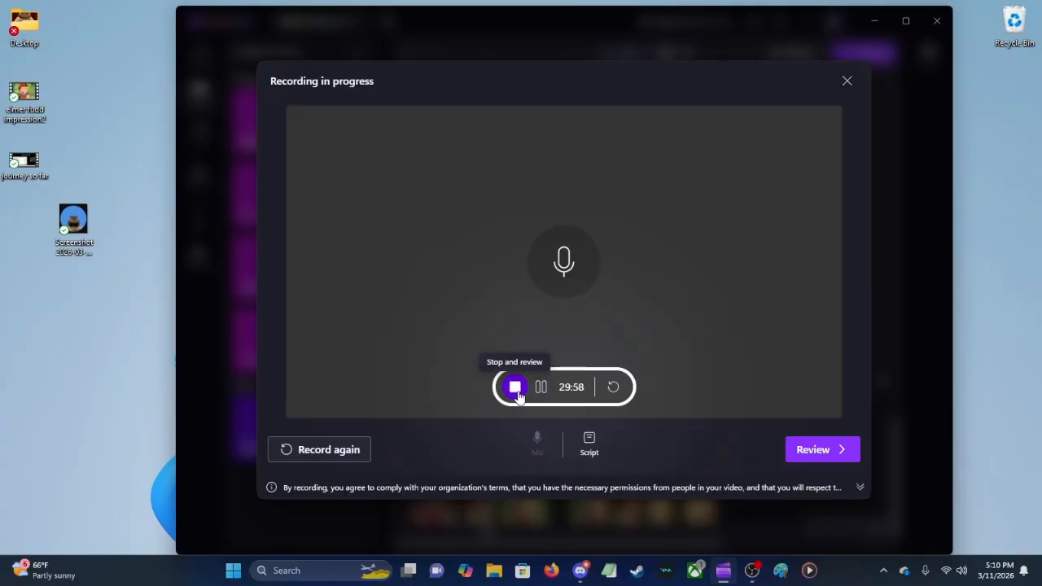
pyautogui.click(515, 389)
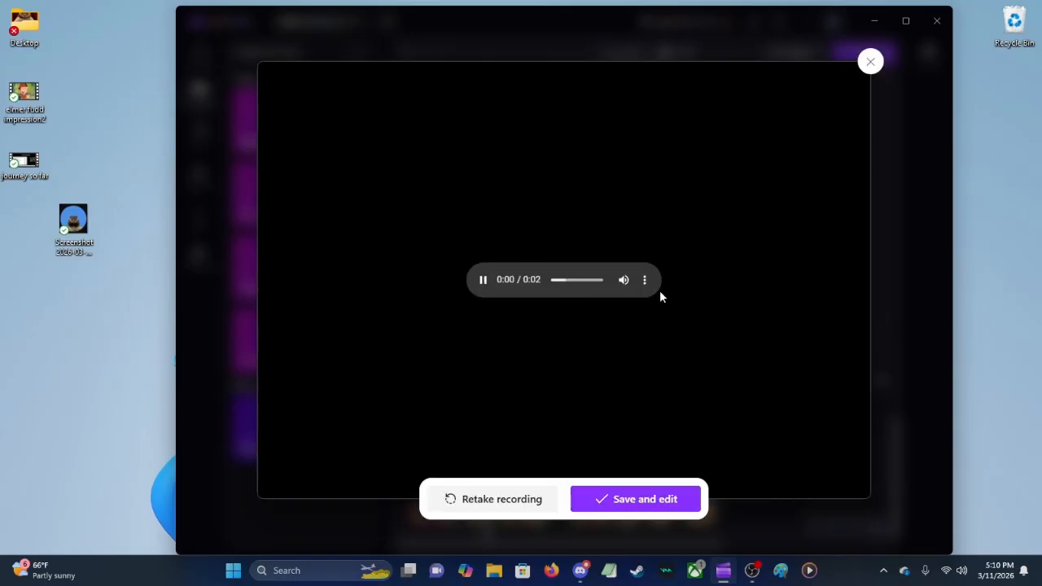
pyautogui.click(647, 503)
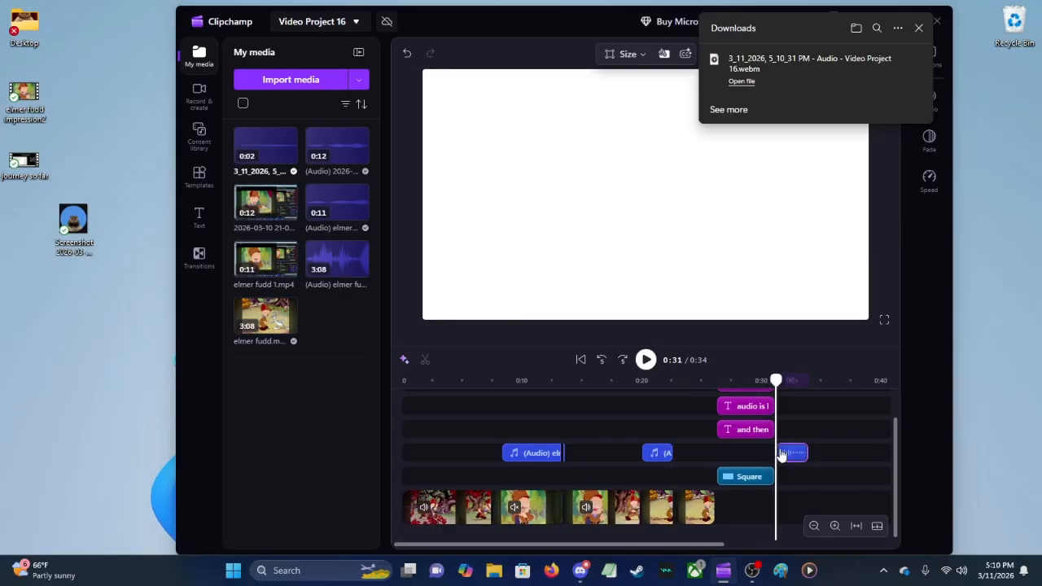
# Step: Dismiss the downloads notice and play the recorded microphone clip from about 0:31
pyautogui.click(919, 28)
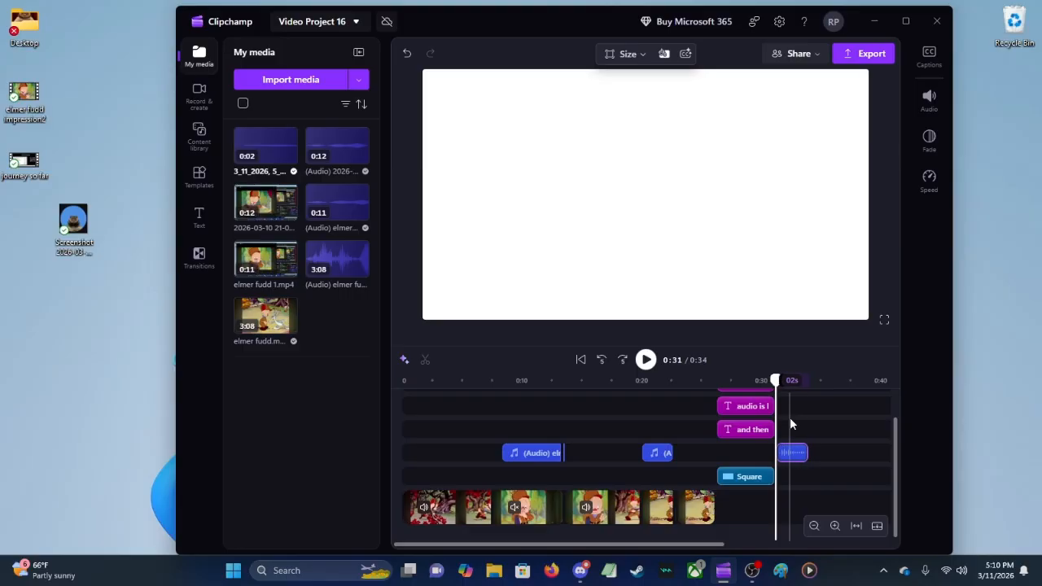
pyautogui.click(644, 362)
pyautogui.click(644, 361)
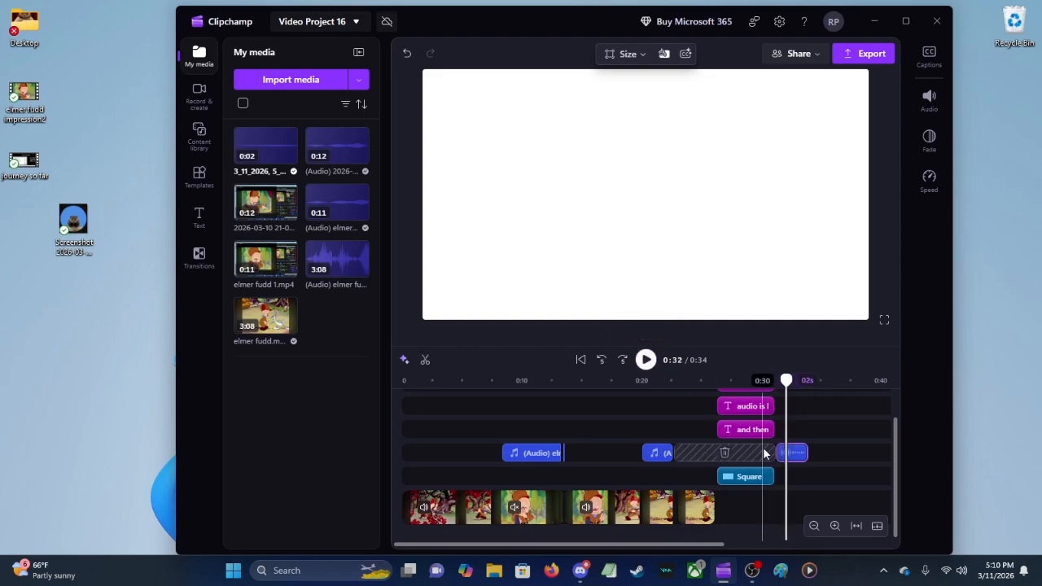
# Step: Play the project from about 0:29 through the recorded microphone clip, and delete that clip from the timeline
pyautogui.click(755, 457)
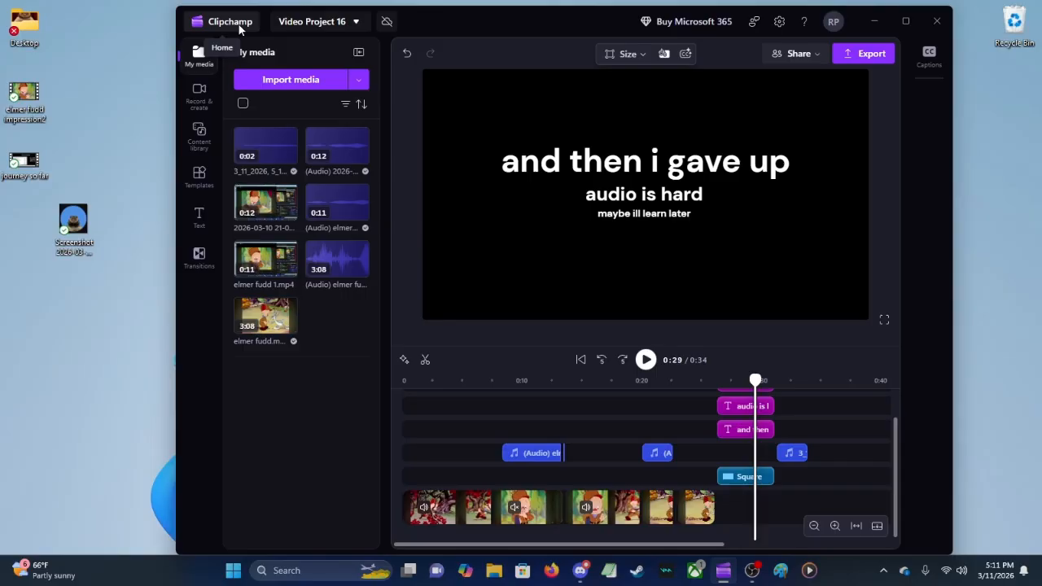
pyautogui.click(650, 364)
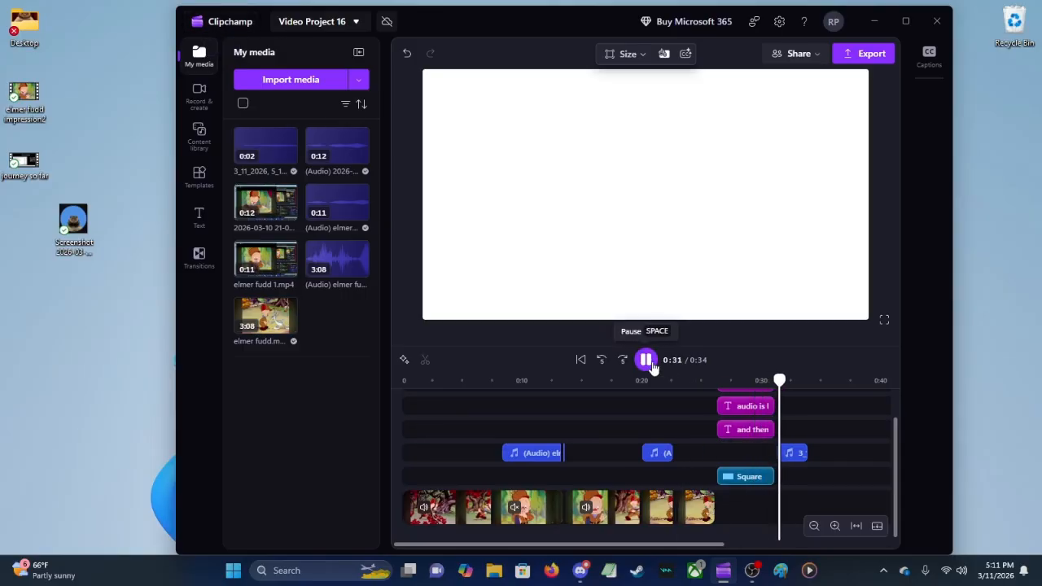
pyautogui.press('space')
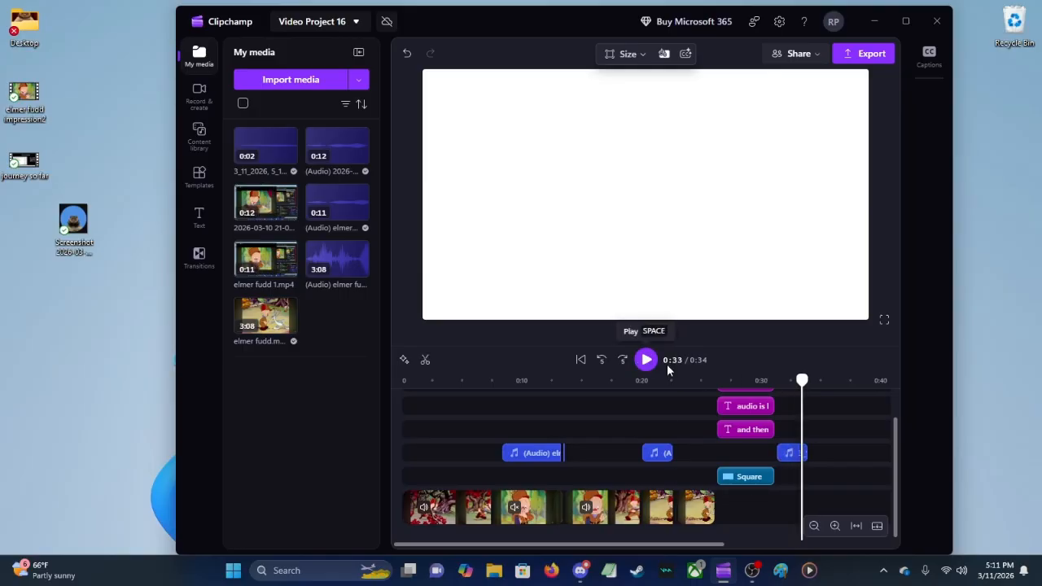
pyautogui.rightClick(797, 456)
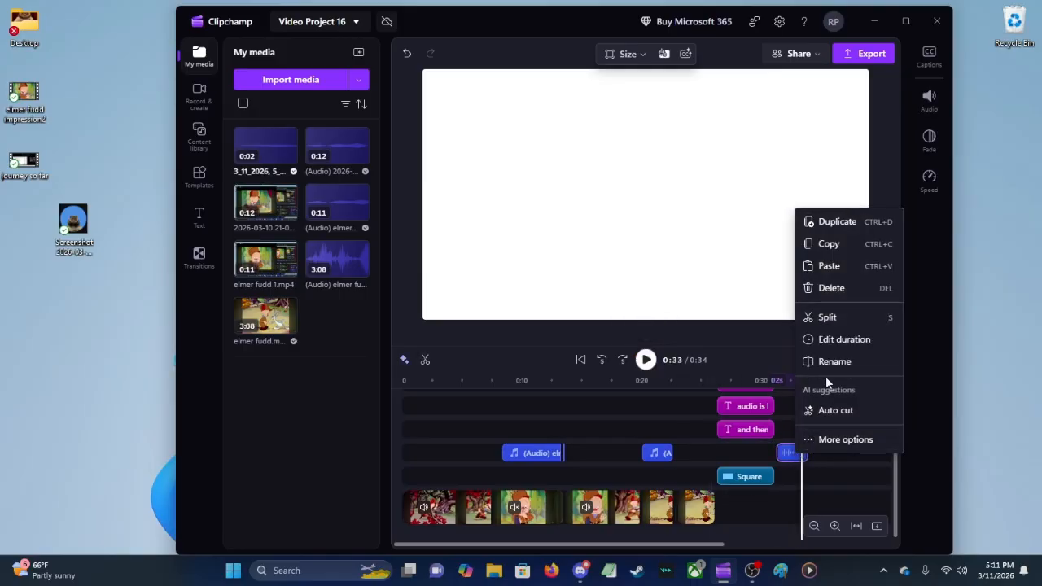
pyautogui.click(844, 289)
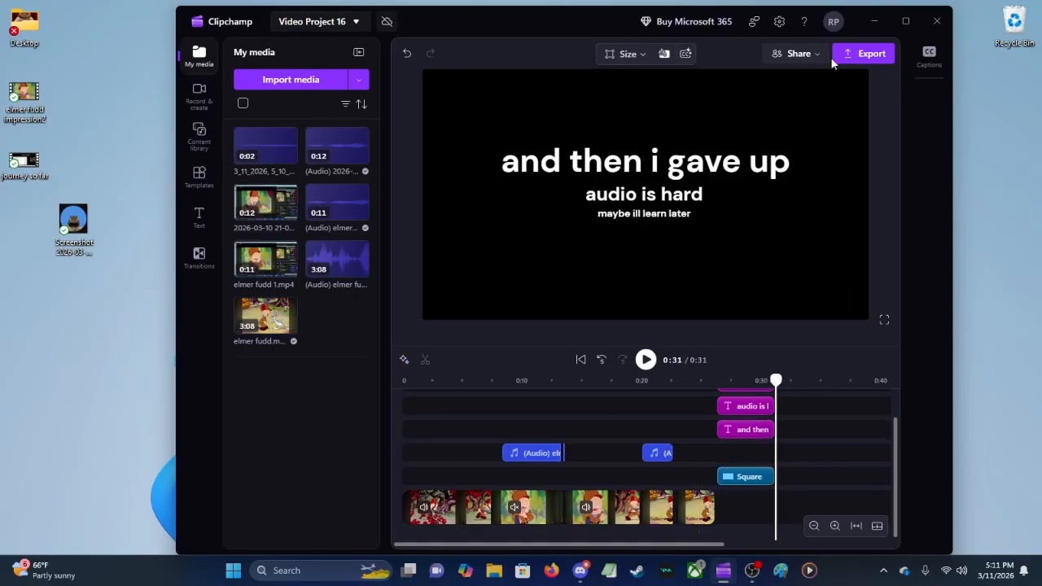
# Step: Choose 720p quality in the export settings for Video Project 16, and close them without exporting
pyautogui.click(851, 54)
pyautogui.click(431, 334)
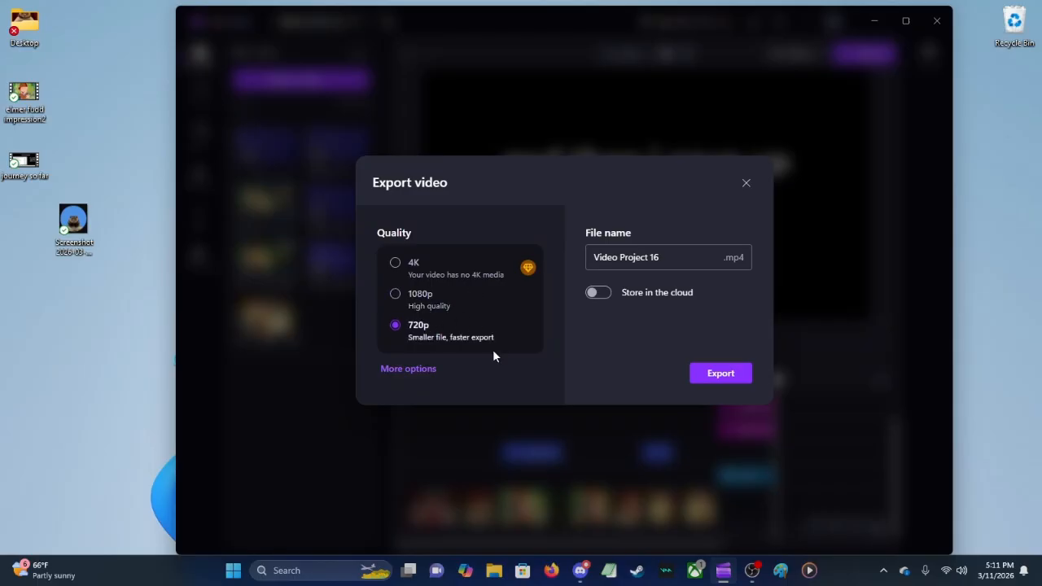
pyautogui.click(710, 374)
pyautogui.click(745, 185)
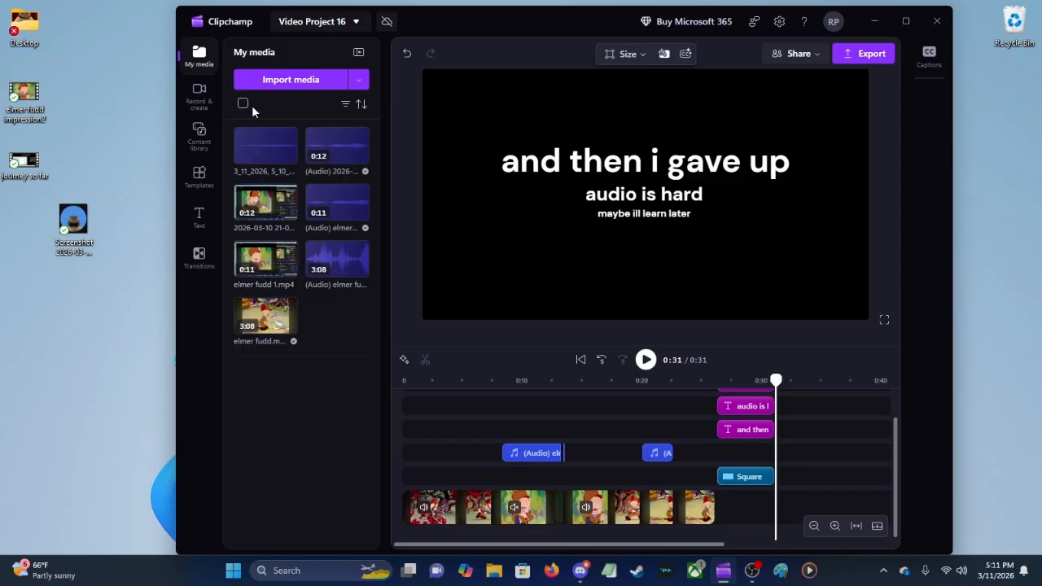
# Step: Return to the home page without backing up the media, and open Video Project 18
pyautogui.click(238, 26)
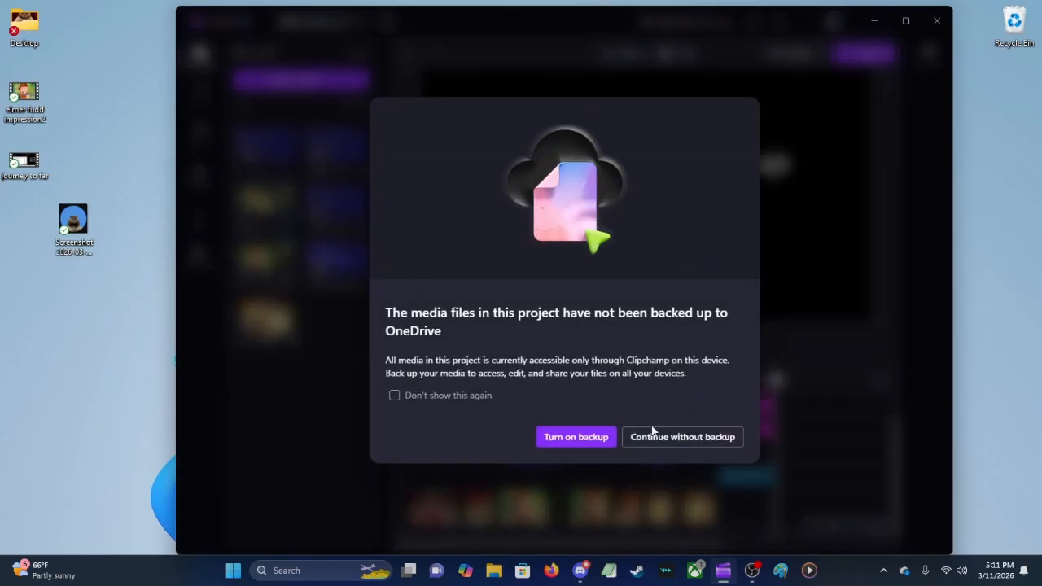
pyautogui.click(659, 437)
pyautogui.scroll(-5, 647, 432)
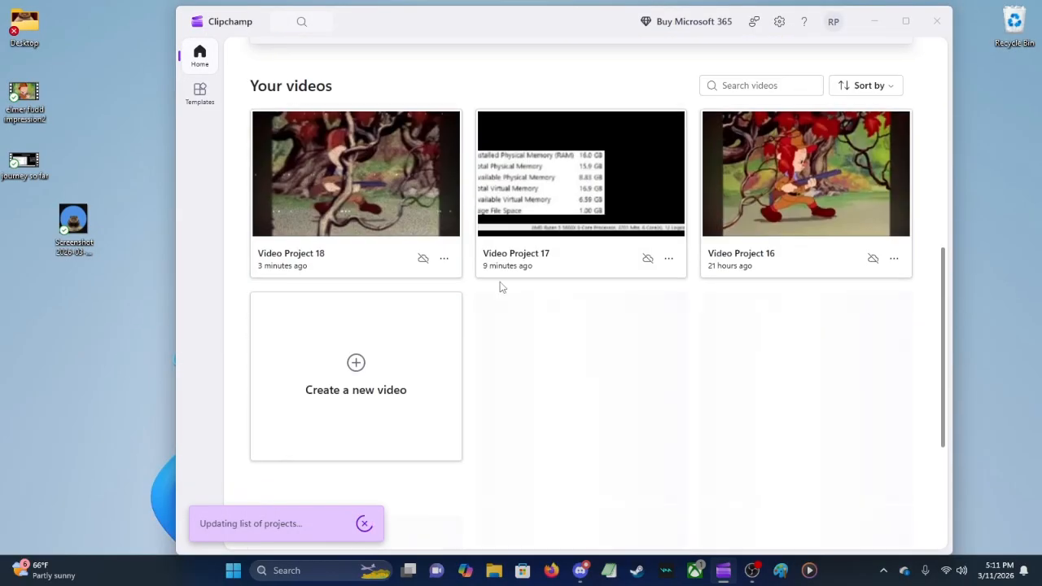
pyautogui.scroll(1, 374, 203)
pyautogui.click(400, 294)
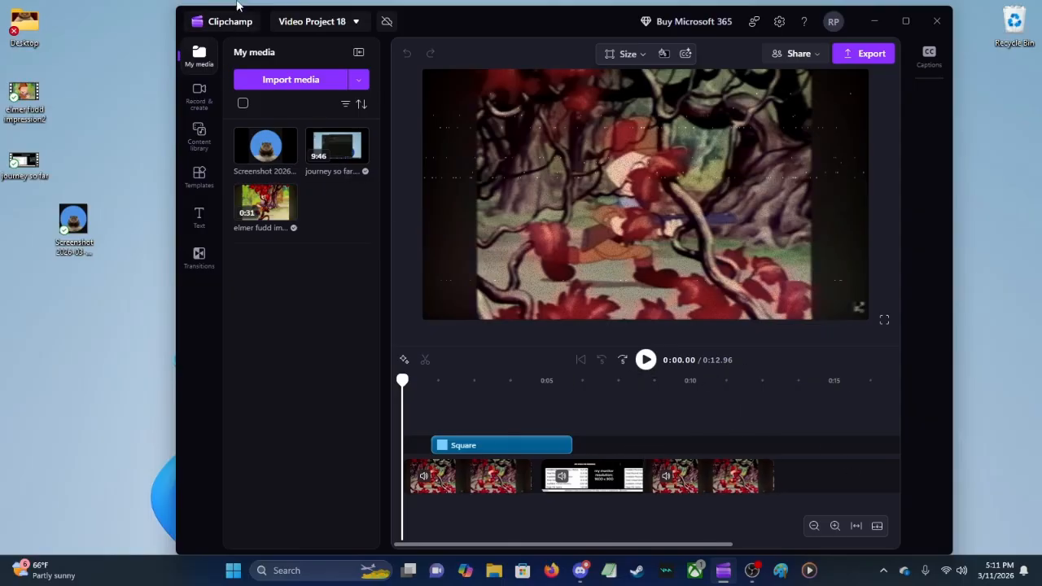
# Step: Browse the content library's categories from shapes to GIPHY, and show the recording options
pyautogui.click(200, 135)
pyautogui.scroll(-10, 290, 263)
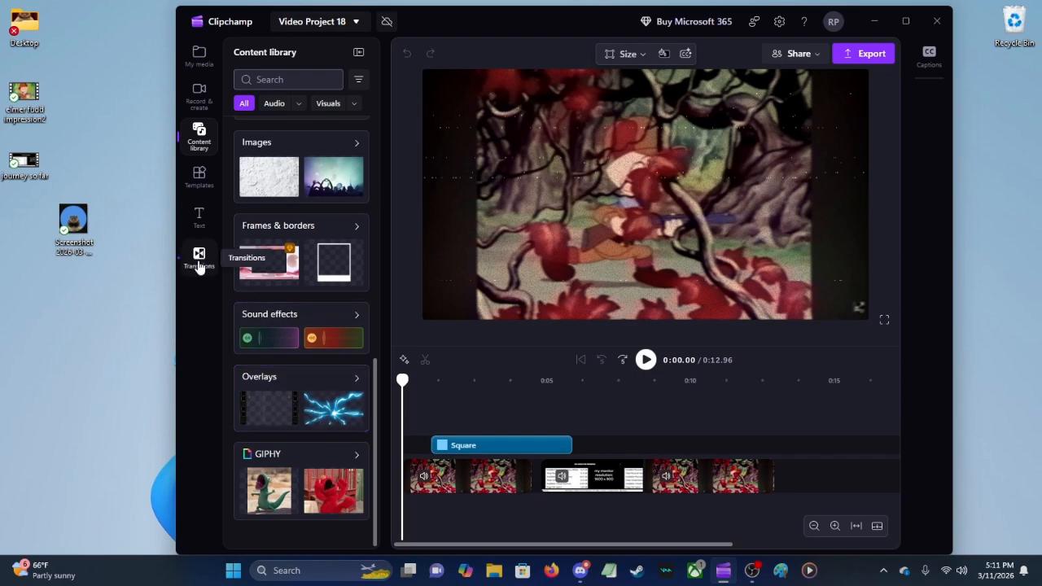
pyautogui.scroll(5, 295, 342)
pyautogui.scroll(3, 307, 371)
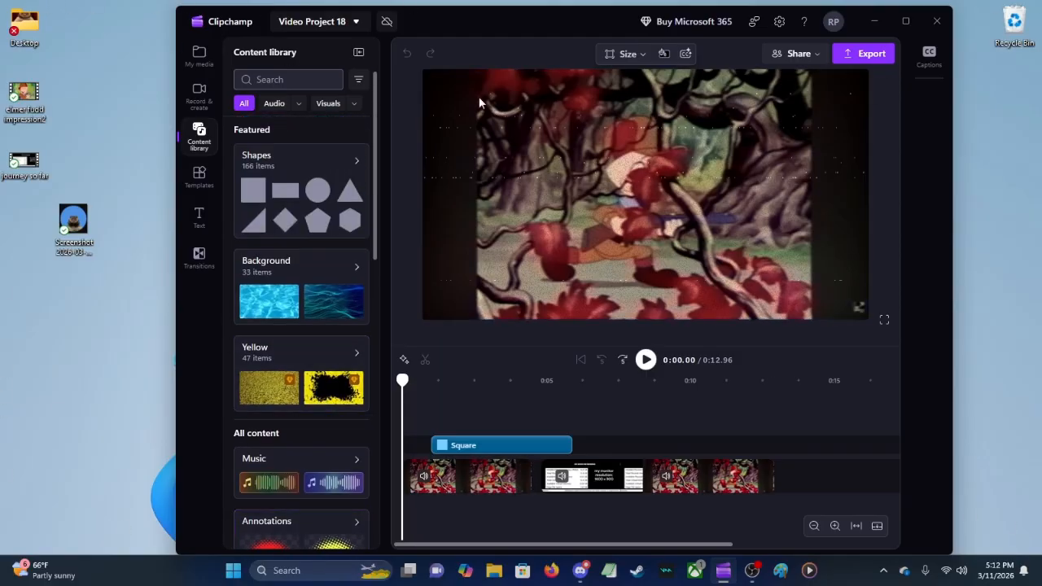
pyautogui.click(199, 96)
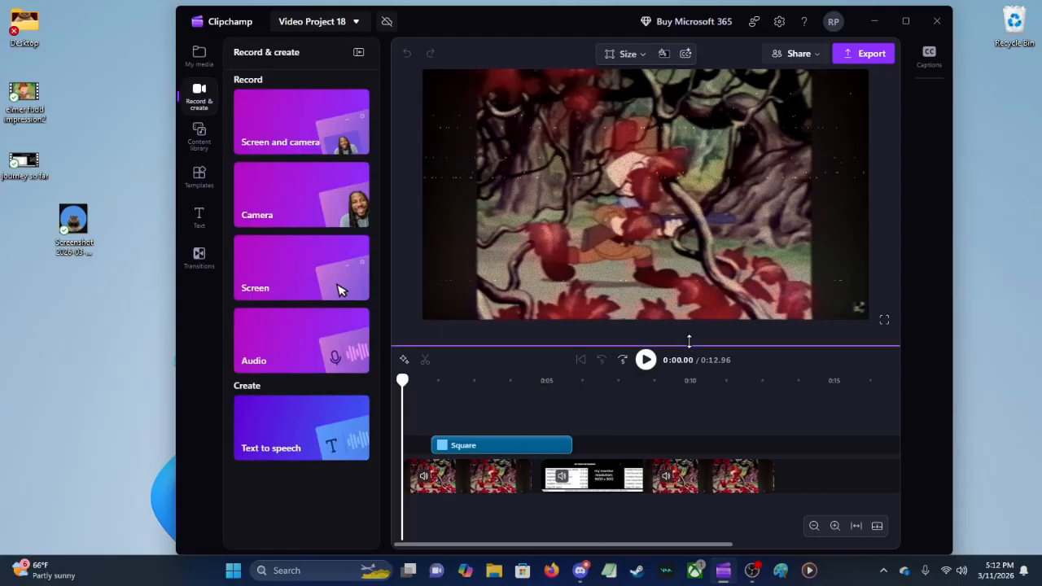
# Step: Play the start of Video Project 18 briefly, and place the playhead at the beginning of the Square shape, at 0:00.96
pyautogui.click(646, 359)
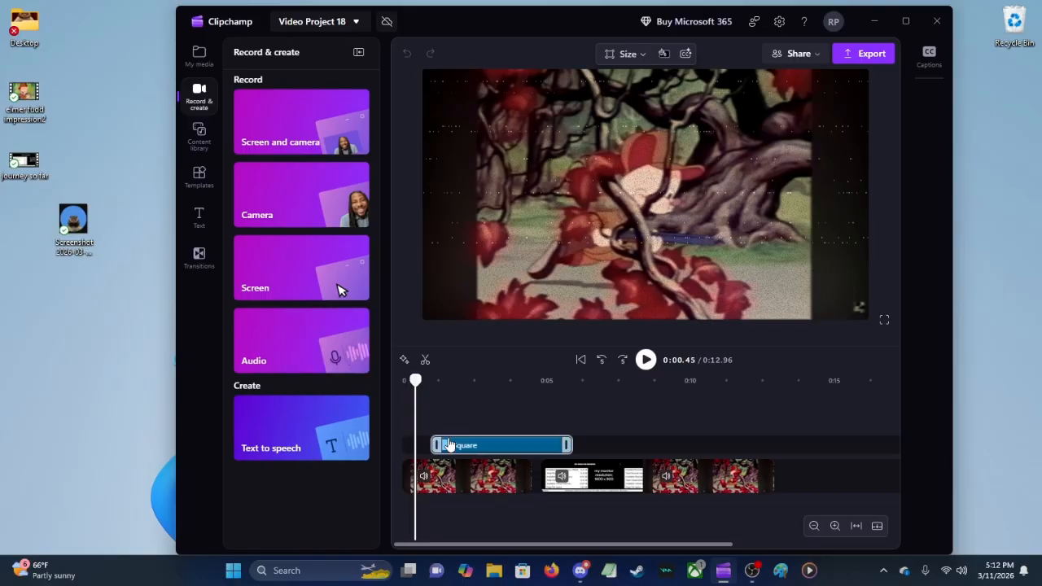
pyautogui.click(429, 391)
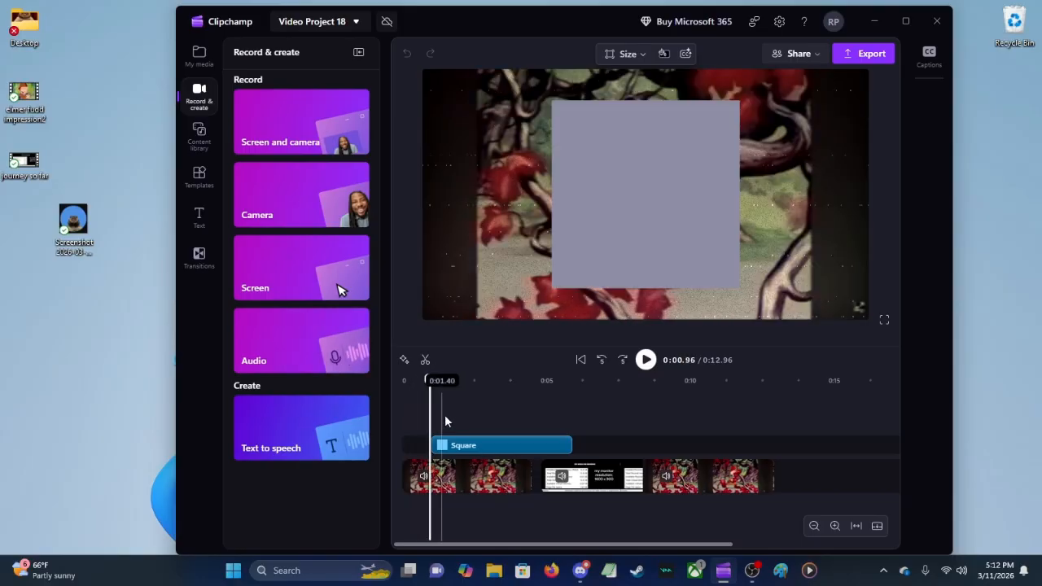
pyautogui.click(485, 447)
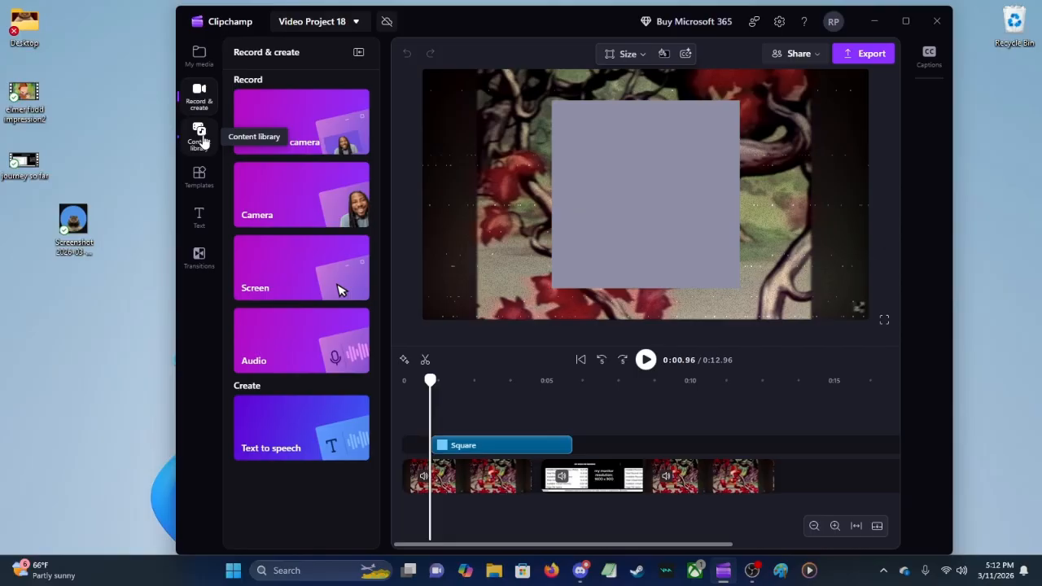
# Step: Show the available text styles, and point out the first video clip beneath the Square shape
pyautogui.click(200, 215)
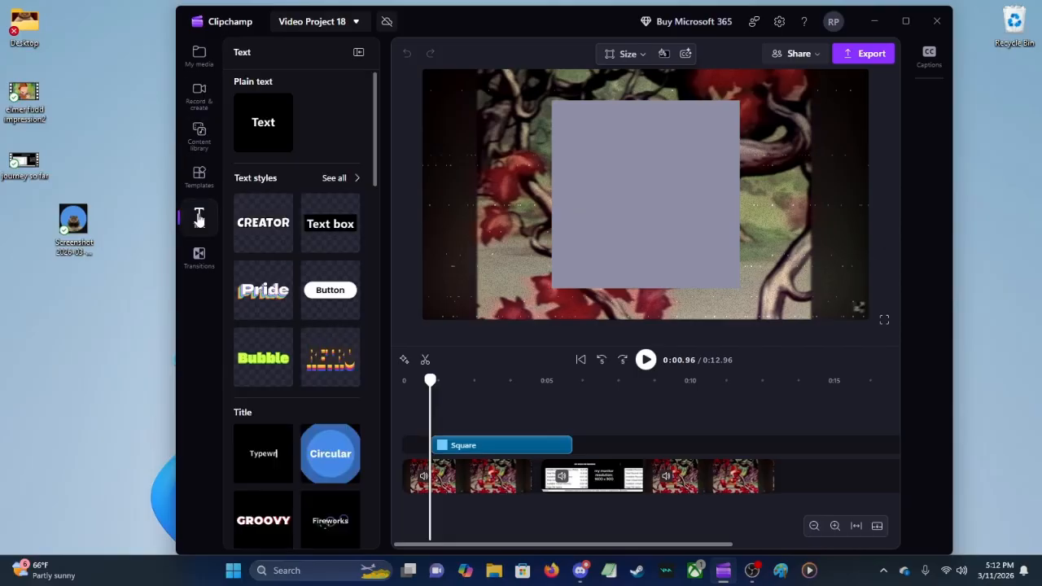
pyautogui.click(580, 238)
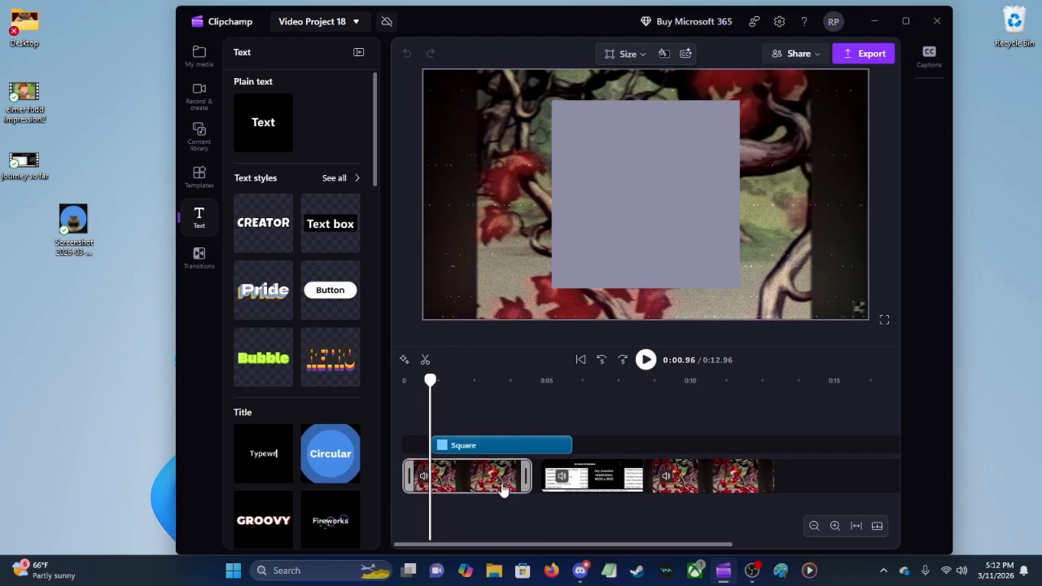
pyautogui.click(524, 498)
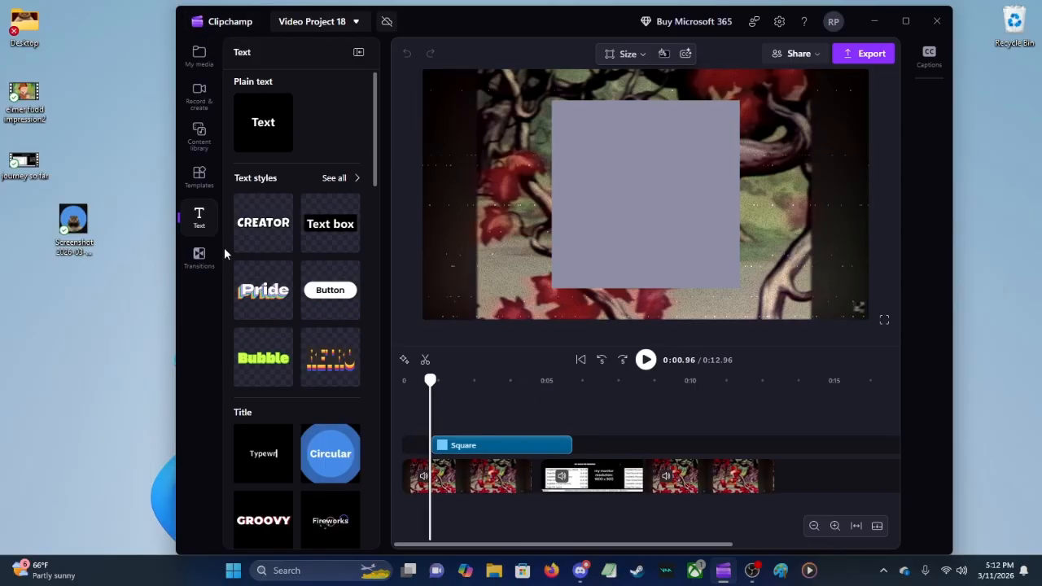
# Step: Browse the transitions from Fades & blurs to 3D, and return to the project's imported media
pyautogui.click(200, 256)
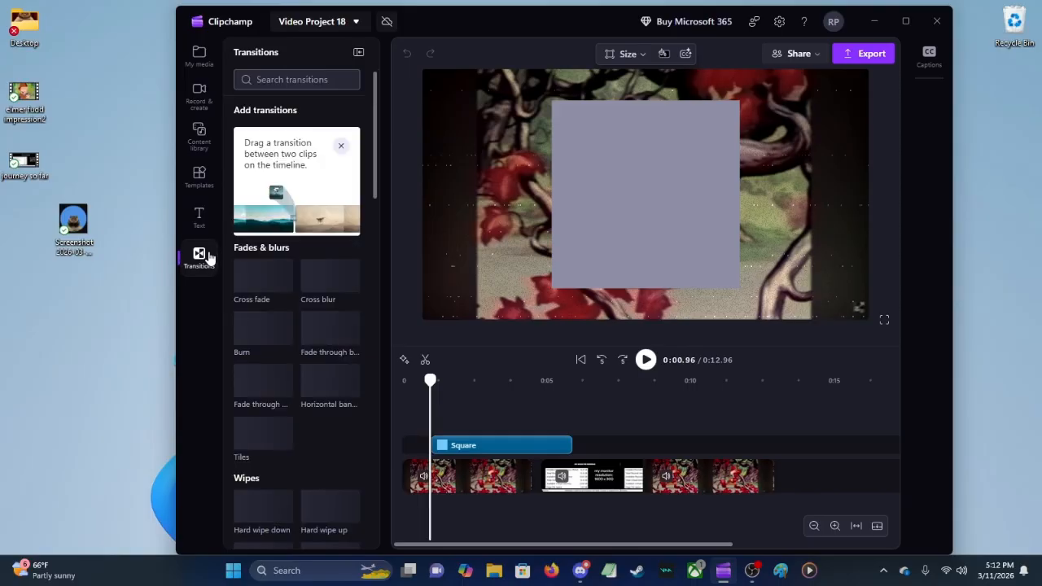
pyautogui.scroll(-10, 320, 383)
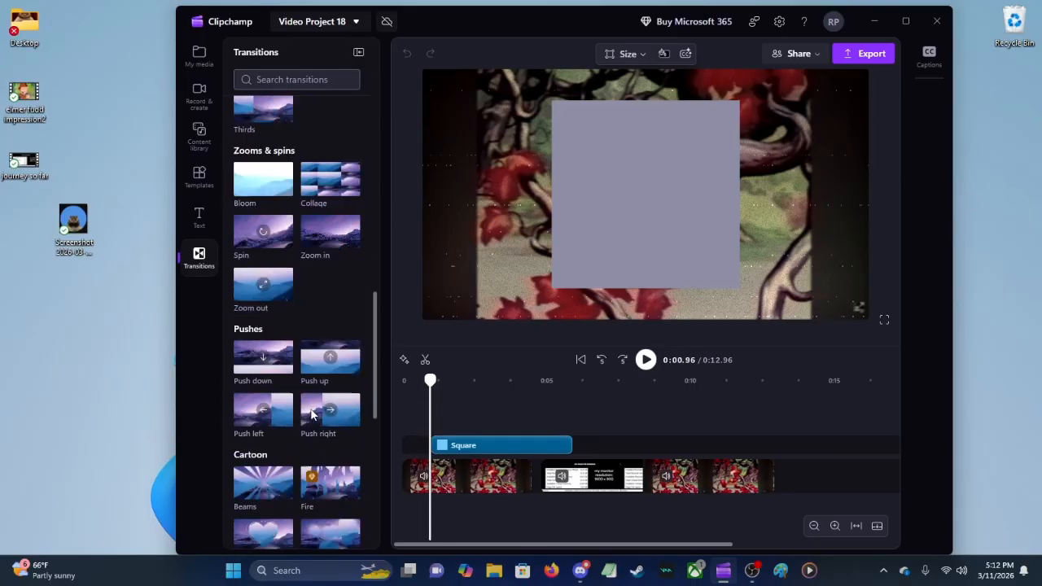
pyautogui.scroll(-5, 316, 415)
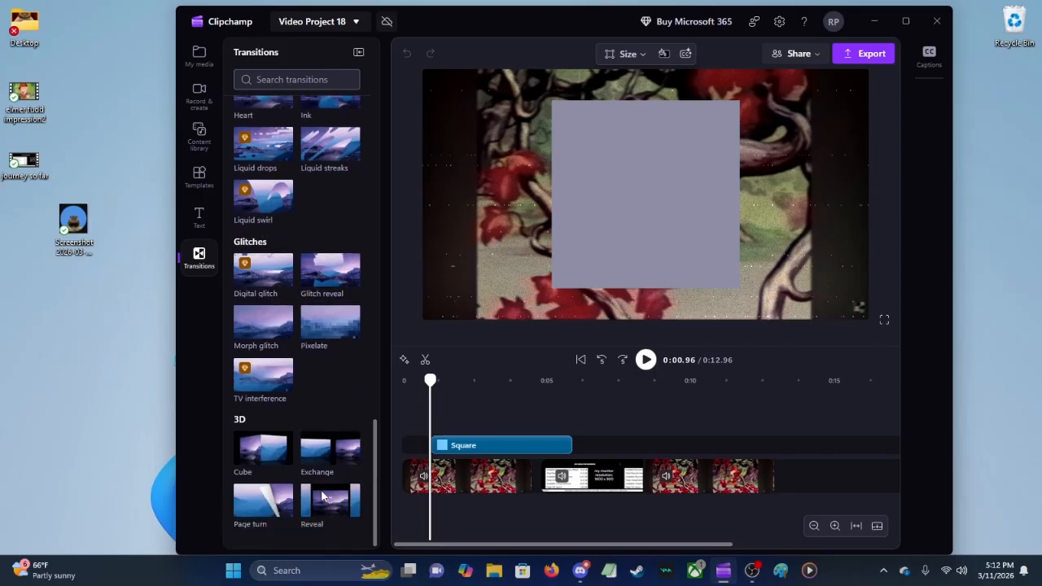
pyautogui.scroll(8, 322, 489)
pyautogui.scroll(6, 321, 490)
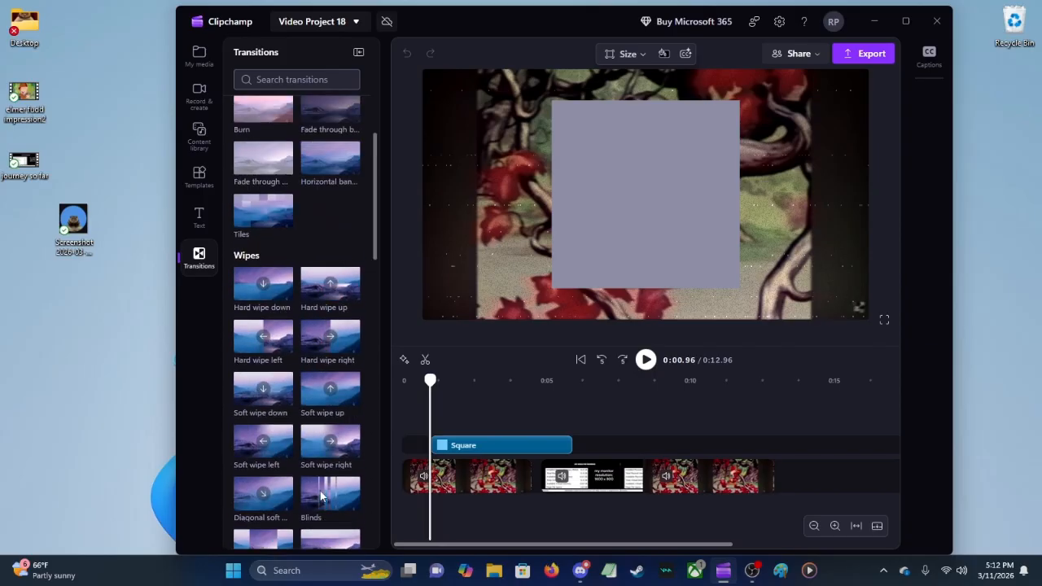
pyautogui.click(212, 90)
pyautogui.click(206, 64)
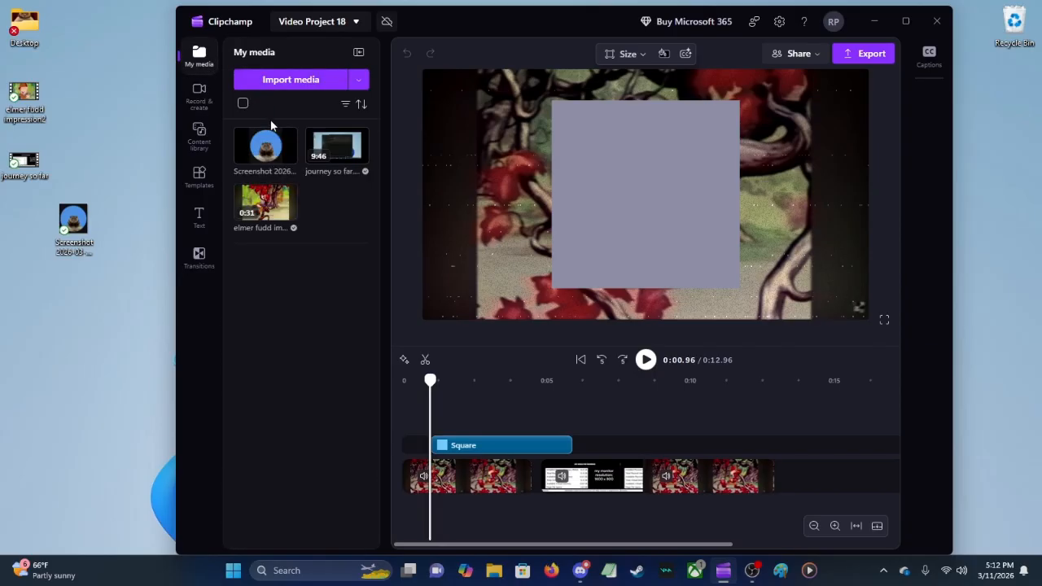
# Step: Switch to OBS Studio and minimize the Clipchamp window
pyautogui.moveTo(267, 167)
pyautogui.moveTo(754, 575)
pyautogui.click(760, 495)
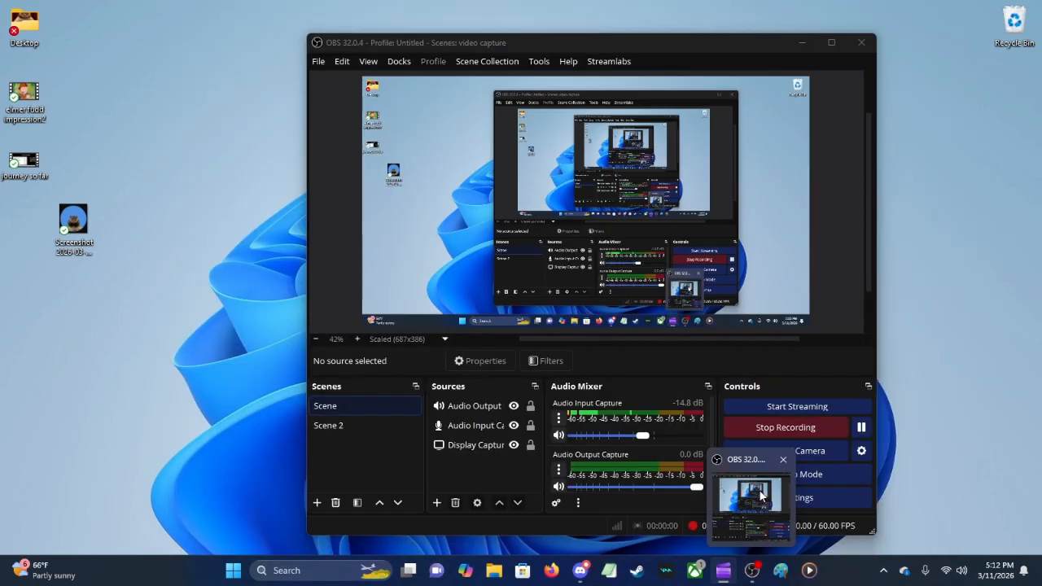
pyautogui.click(871, 22)
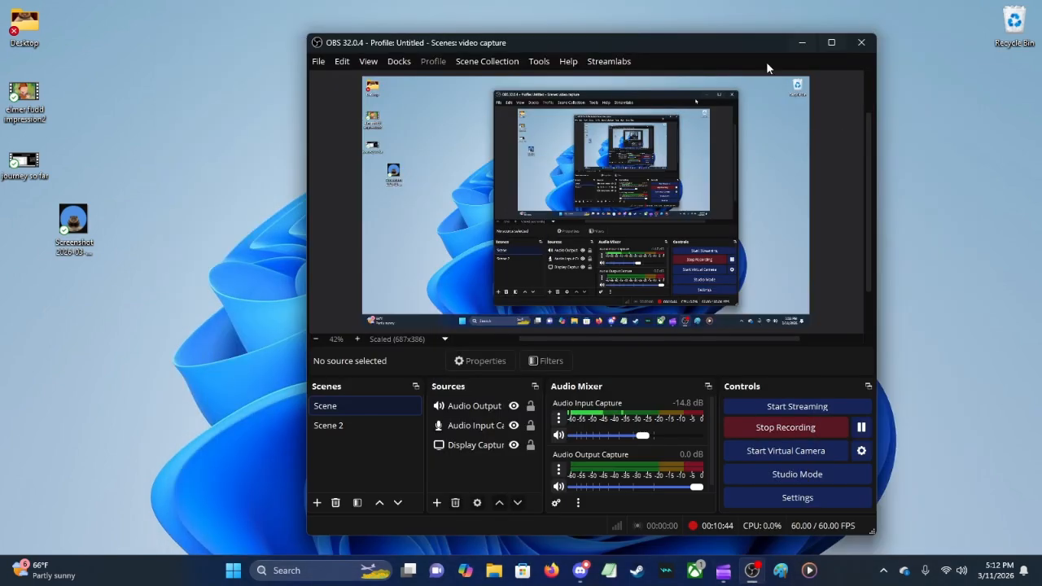
# Step: Switch to Firefox, go to YouTube and open the video "Why did Quake (and arena shooters) die?"
pyautogui.click(551, 570)
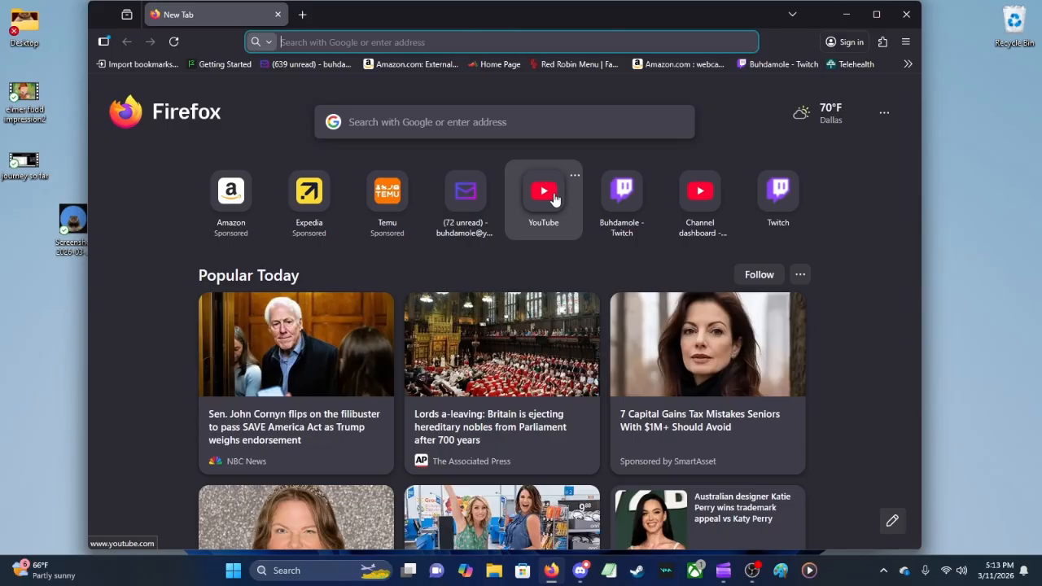
pyautogui.click(554, 199)
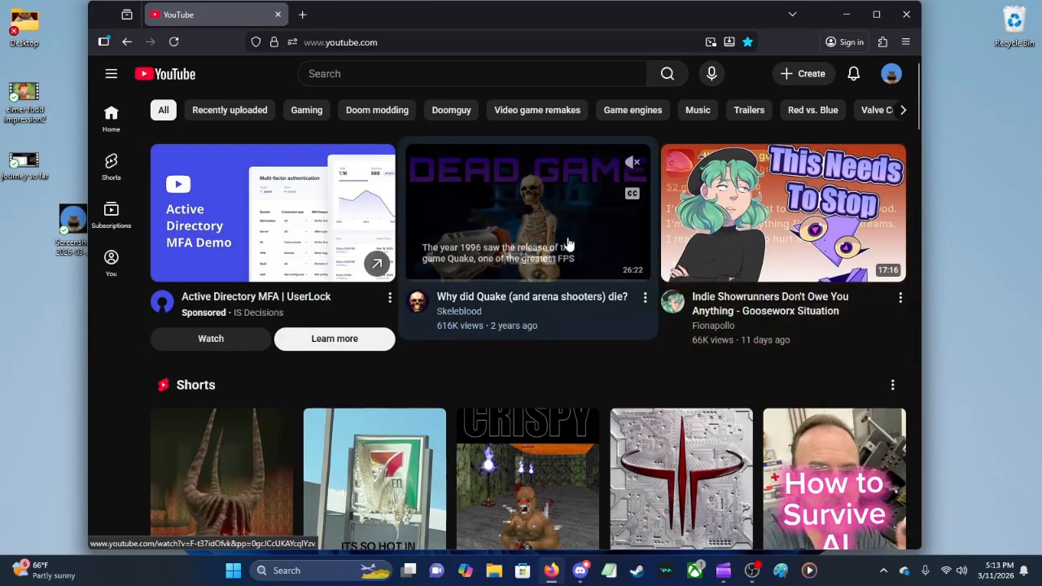
pyautogui.click(568, 244)
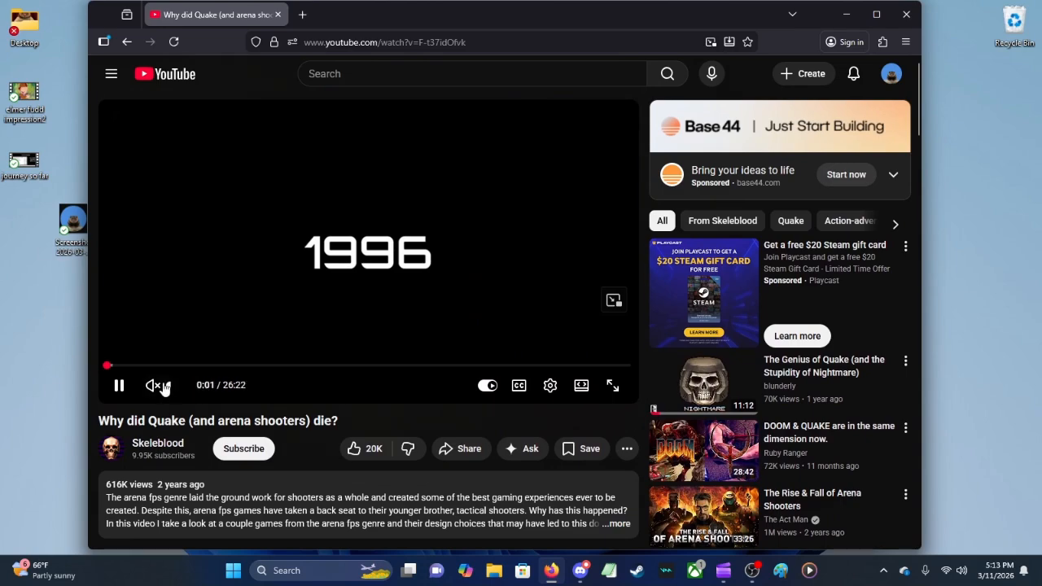
# Step: Unmute the Quake video, lower its volume and leave it paused at 0:04
pyautogui.click(162, 387)
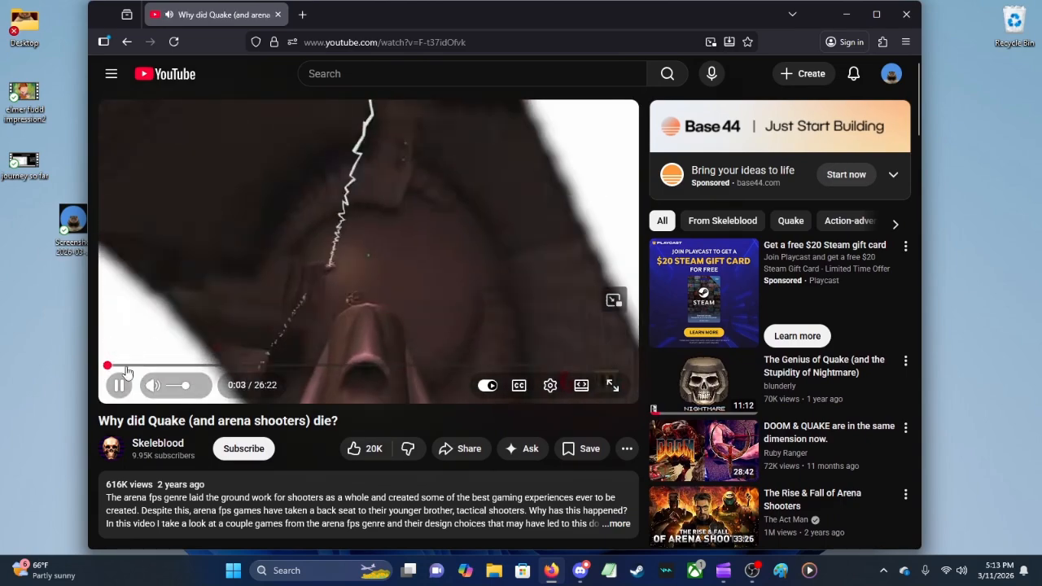
pyautogui.click(119, 385)
pyautogui.moveTo(187, 386); pyautogui.dragTo(176, 393)
pyautogui.click(125, 391)
pyautogui.click(123, 390)
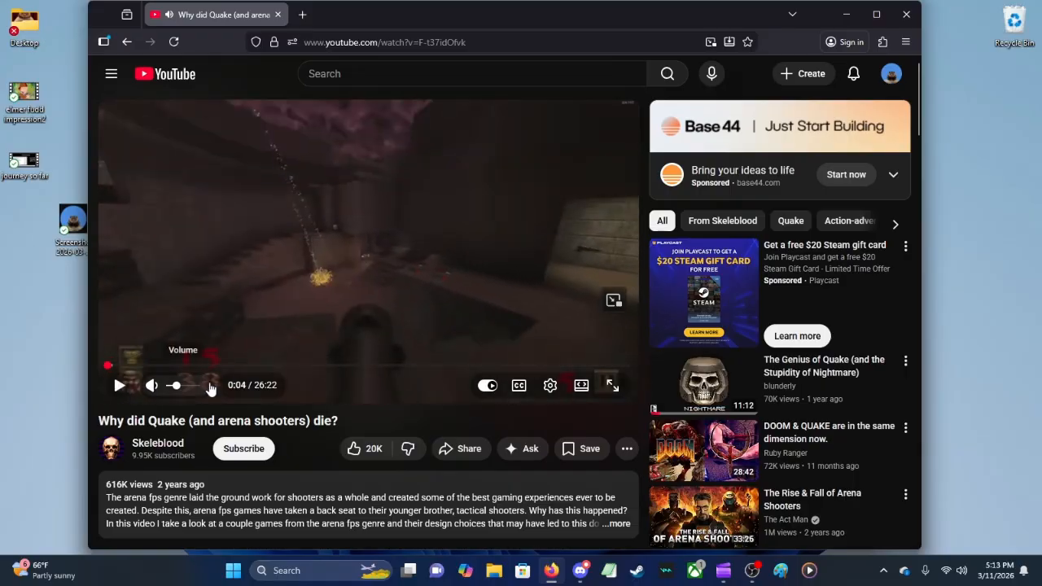
# Step: Check the OBS window and minimize it, then play the Quake video in Firefox and mute it
pyautogui.click(752, 570)
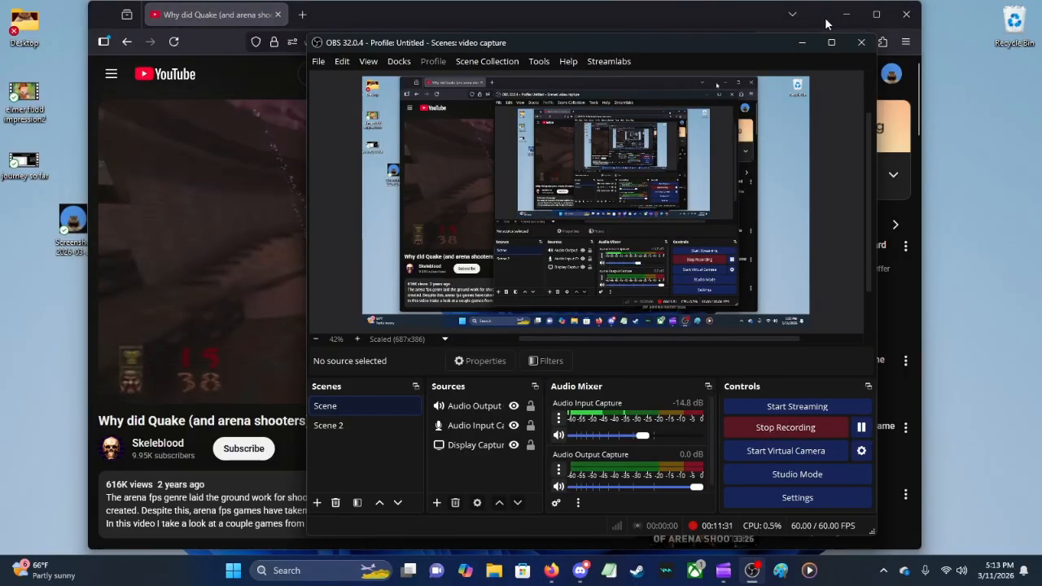
pyautogui.click(801, 46)
pyautogui.click(326, 304)
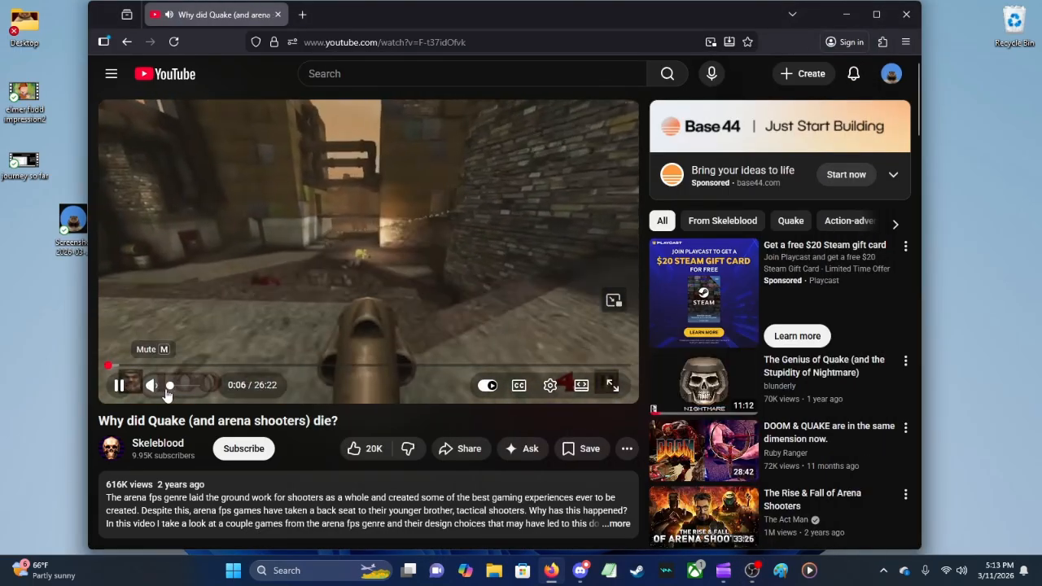
pyautogui.click(152, 386)
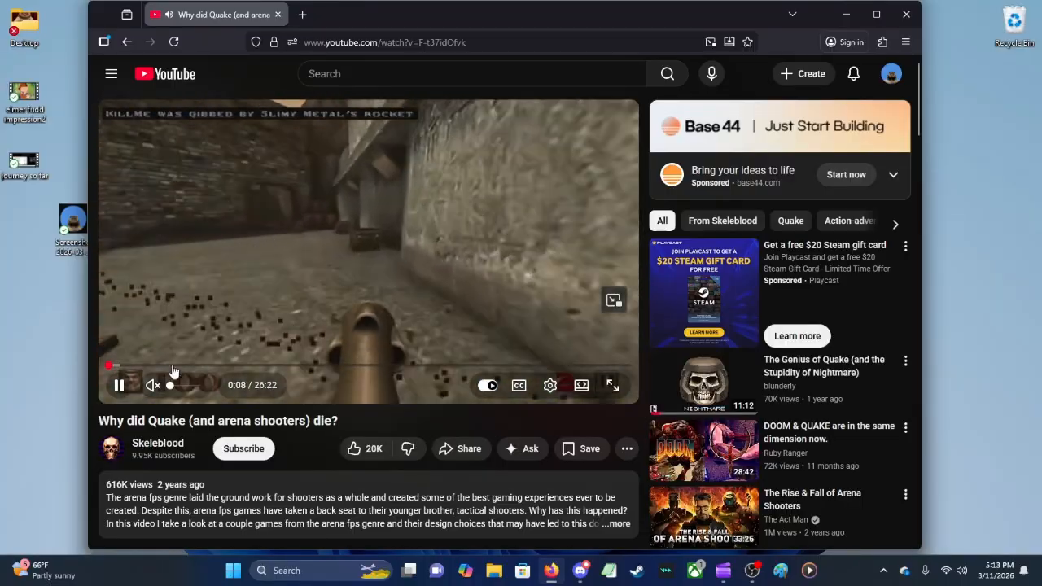
# Step: Watch the Quake video in full screen, pause it at 0:17 and exit full screen
pyautogui.click(614, 387)
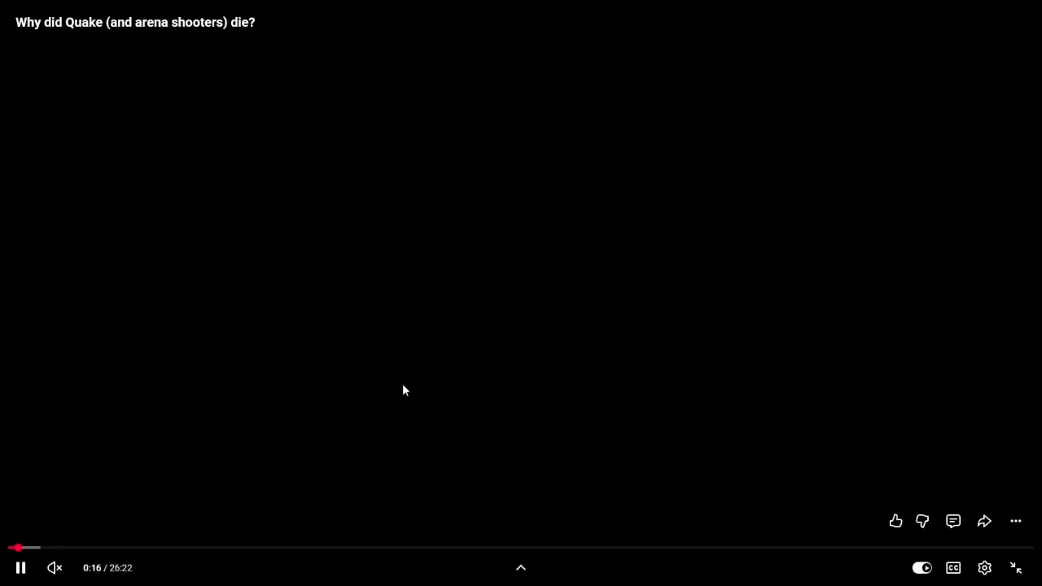
pyautogui.click(406, 381)
pyautogui.click(1014, 570)
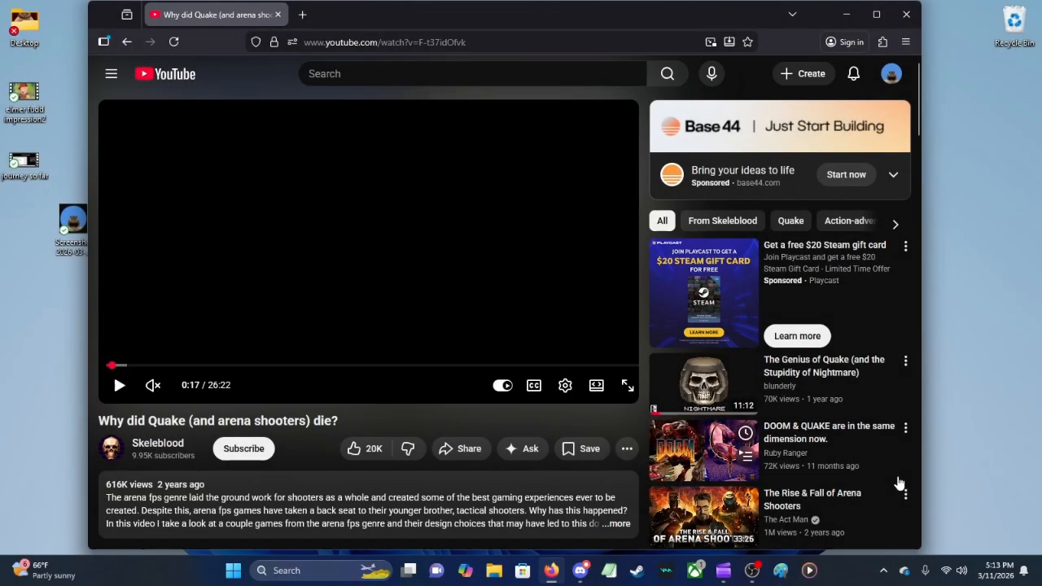
# Step: Switch to OBS Studio, show the folder where its recordings are saved, and close the folder window
pyautogui.click(753, 570)
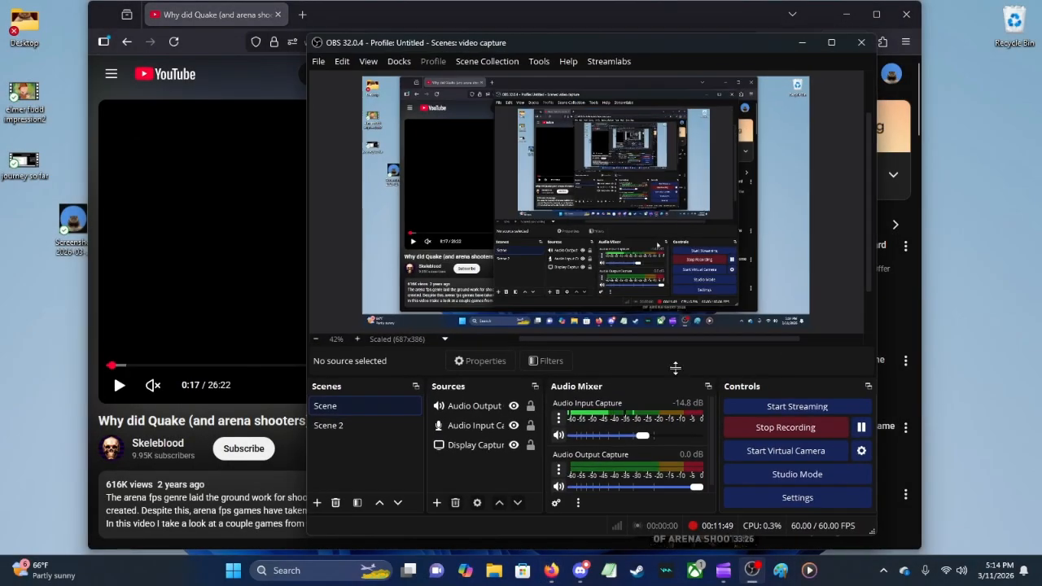
pyautogui.click(321, 63)
pyautogui.click(328, 81)
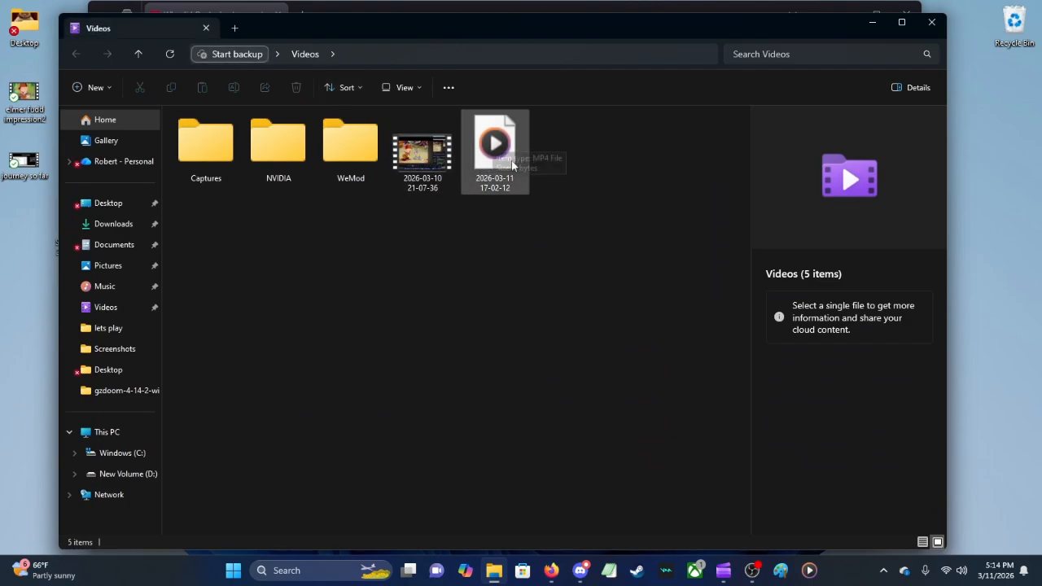
pyautogui.click(872, 26)
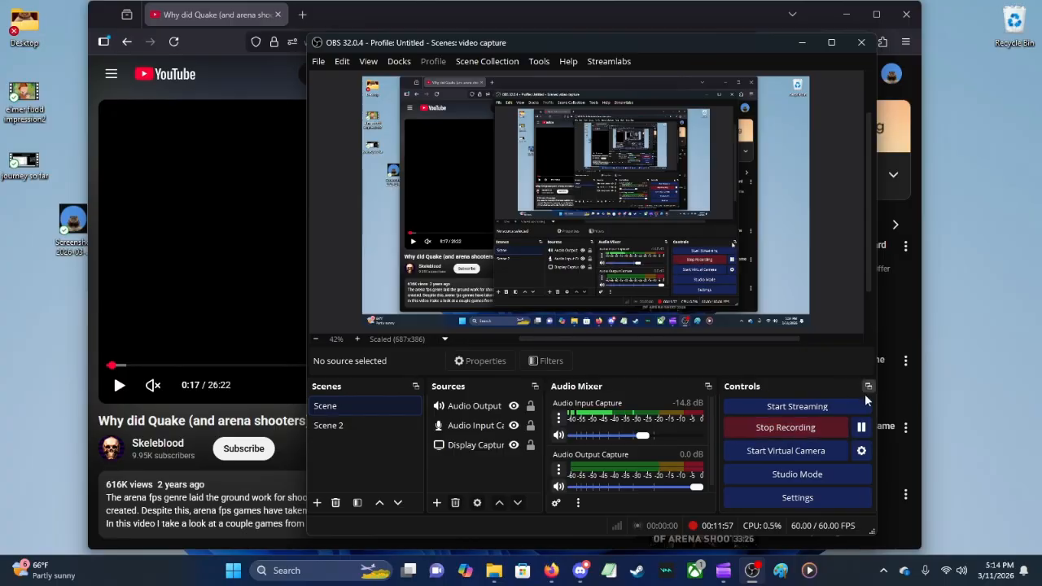
pyautogui.click(331, 64)
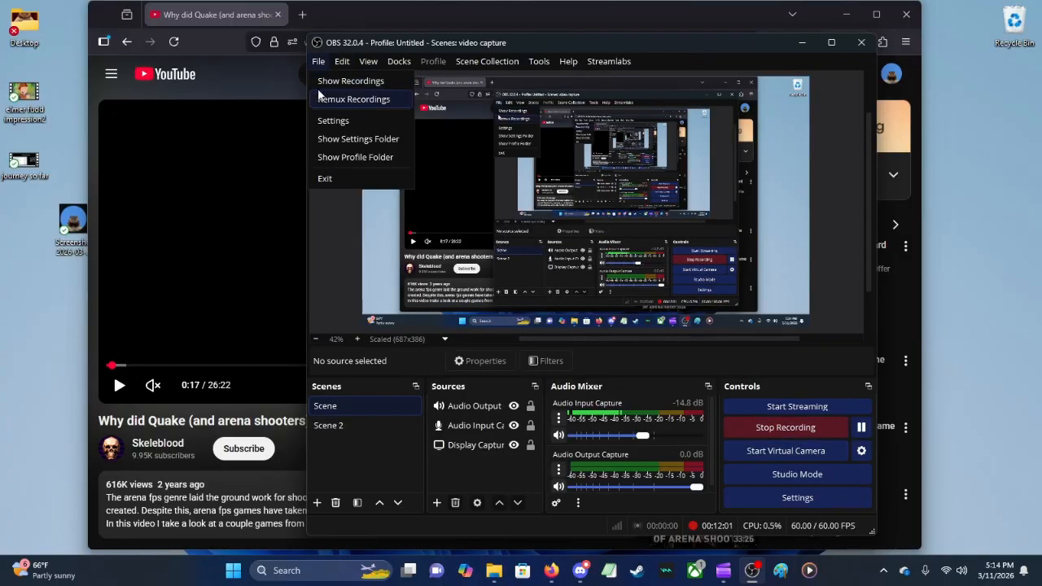
pyautogui.click(330, 81)
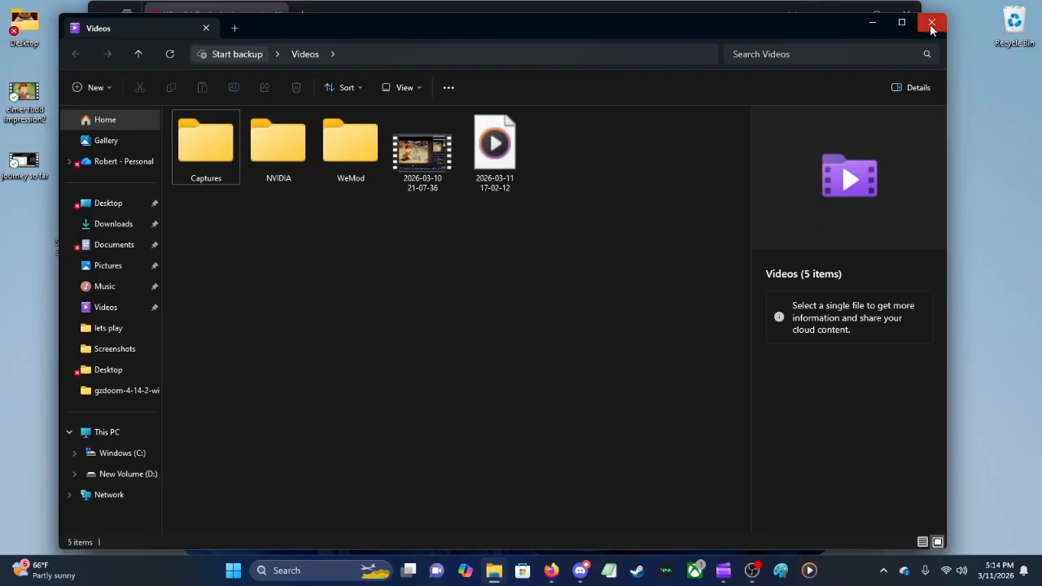
pyautogui.click(928, 28)
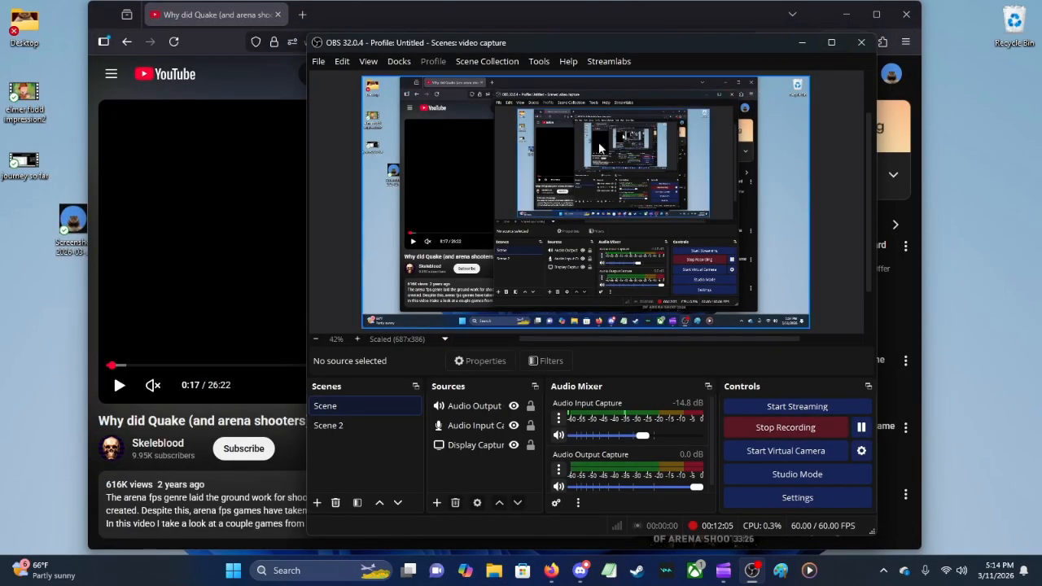
# Step: Minimize the Firefox window and switch to Clipchamp
pyautogui.click(215, 62)
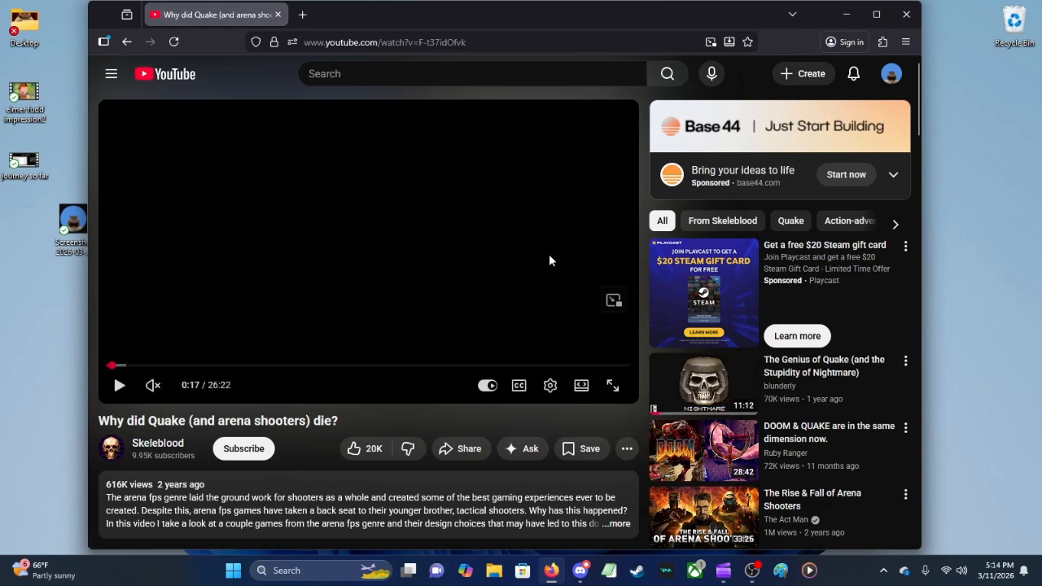
pyautogui.click(847, 14)
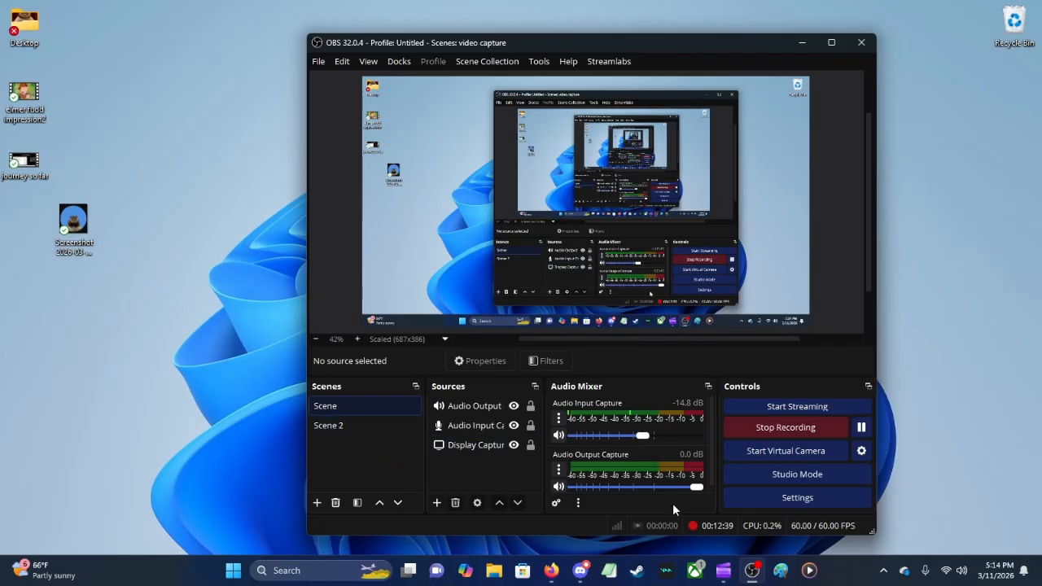
pyautogui.click(724, 570)
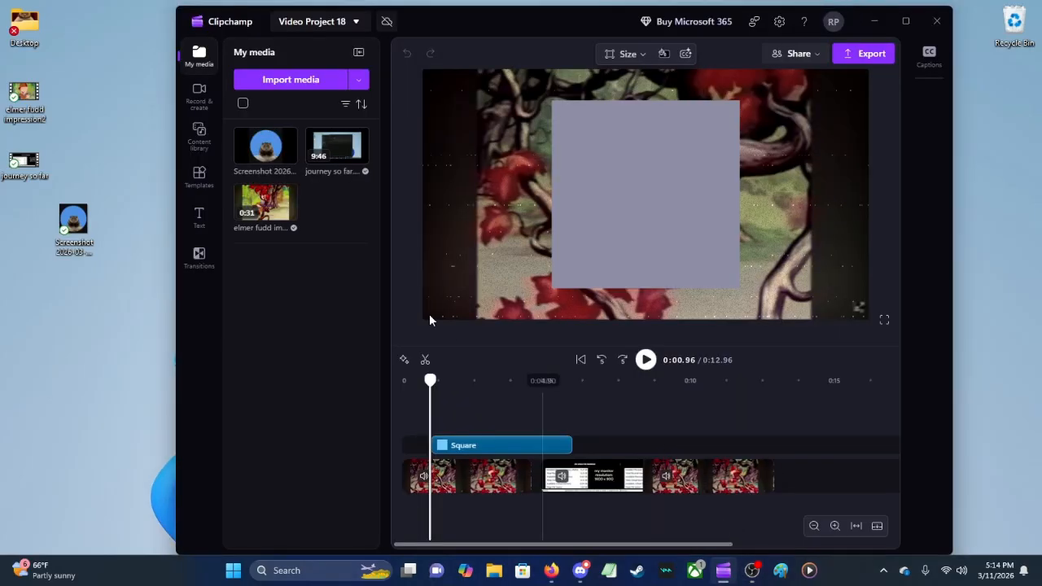
# Step: Play the project preview, skip ahead to the computer specs clip and pause at about 0:07
pyautogui.click(645, 360)
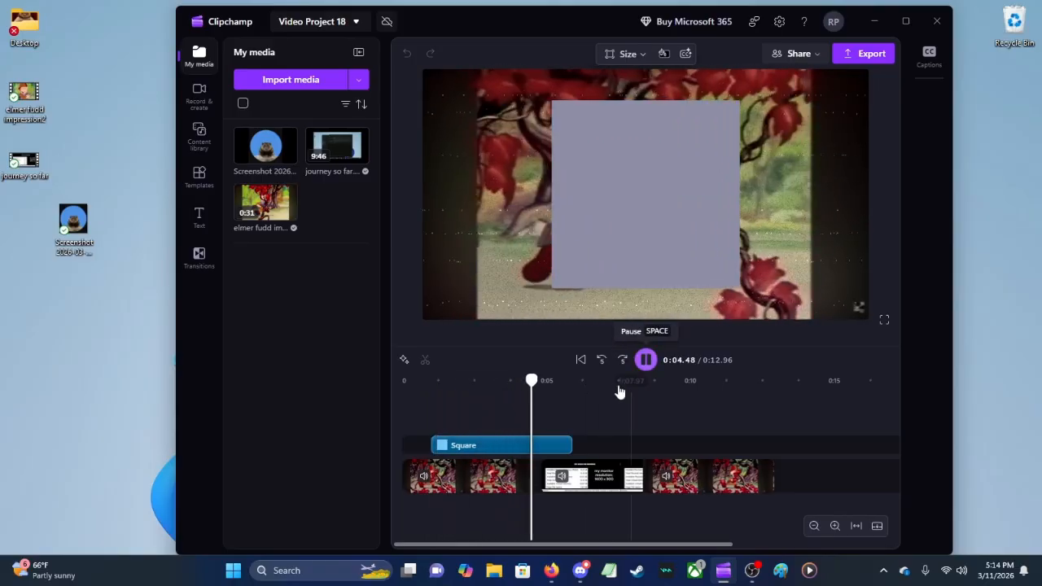
pyautogui.click(585, 383)
pyautogui.click(645, 360)
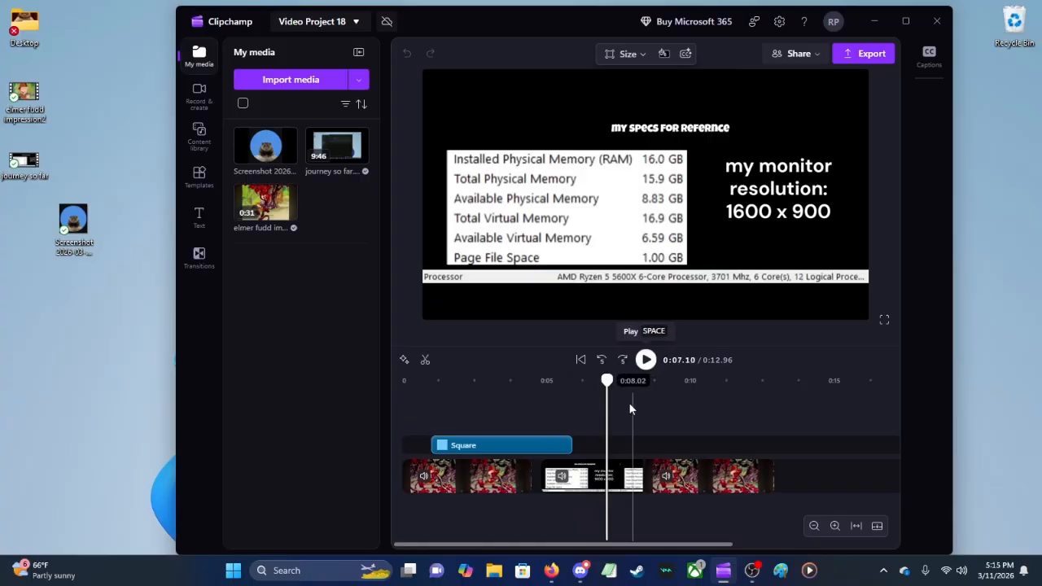